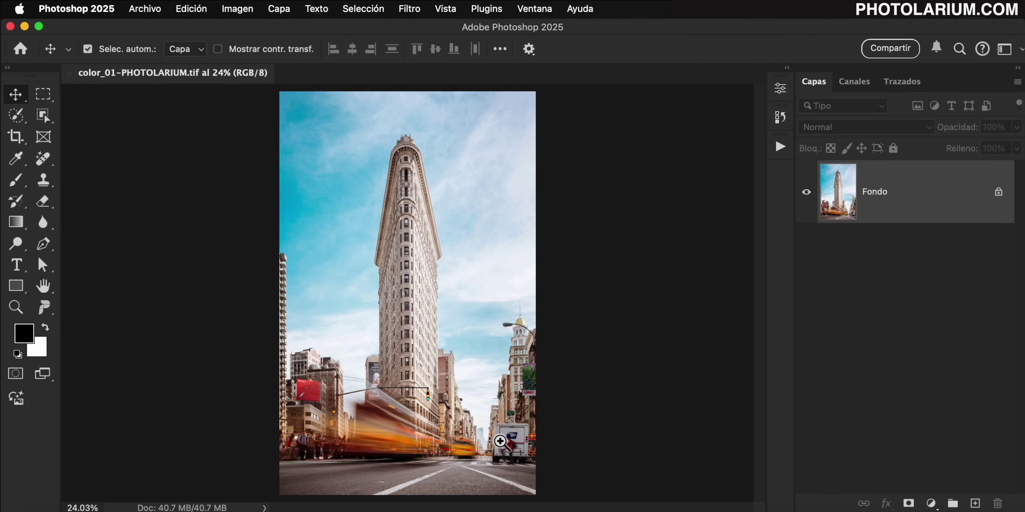
# Zoom in to inspect the street near the truck, then fit the whole photo back in view
pyautogui.moveTo(498, 440); pyautogui.dragTo(565, 449)
pyautogui.scroll(-5, 440, 398)
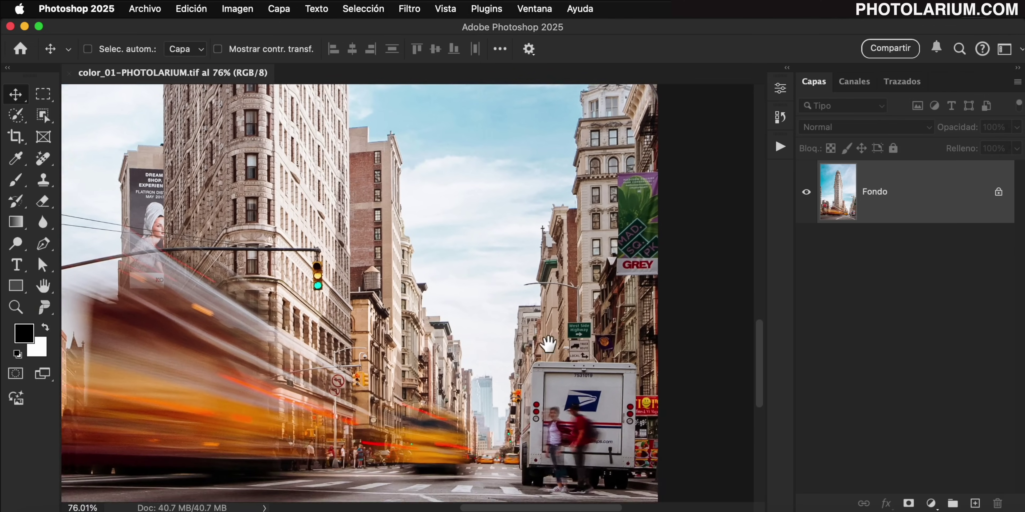
pyautogui.scroll(-5, 440, 398)
pyautogui.hscroll(-5, 451, 361)
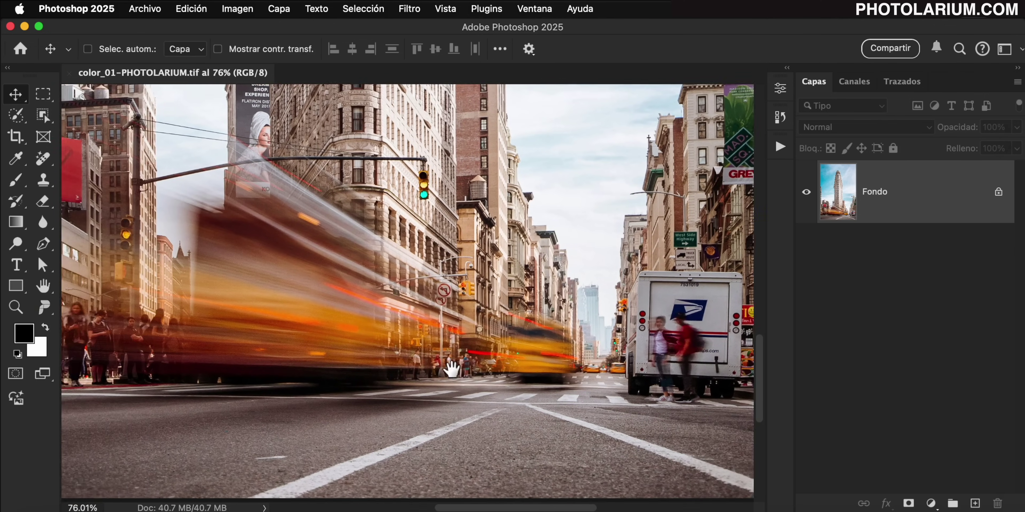
pyautogui.hscroll(-5, 451, 362)
pyautogui.scroll(5, 603, 305)
pyautogui.hscroll(3, 603, 306)
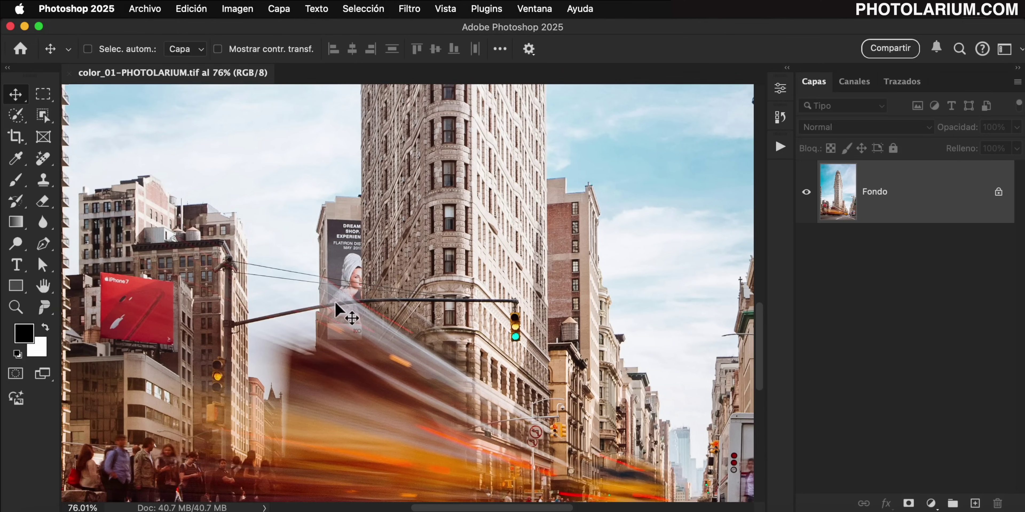
pyautogui.press('super+0')
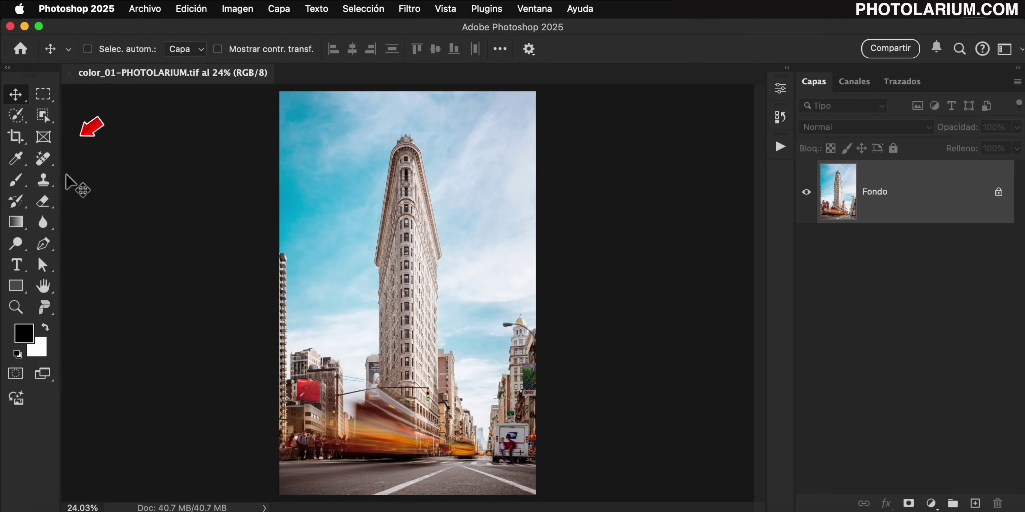
# With the Remove tool in generative AI mode, run Find Distractions > Lines and cables
pyautogui.click(42, 158)
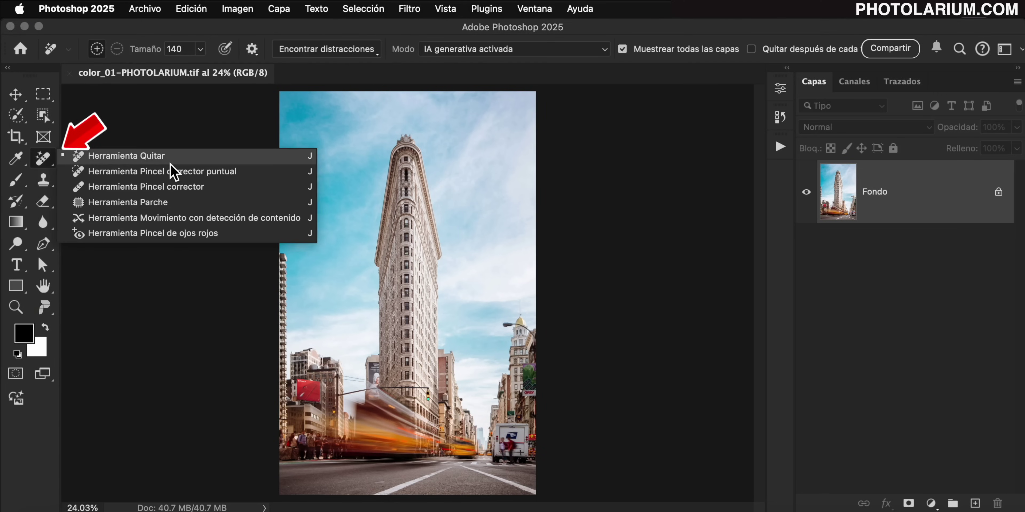
pyautogui.click(168, 161)
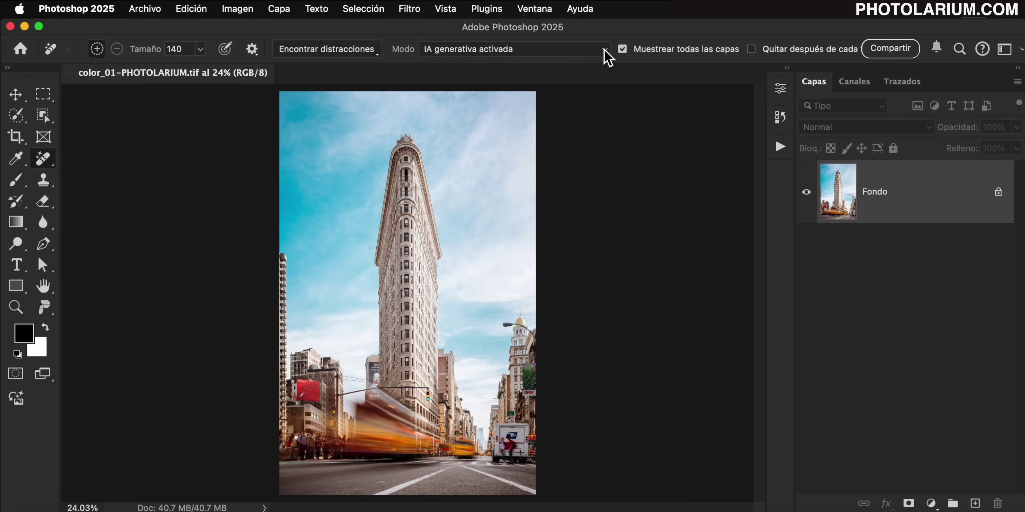
pyautogui.click(604, 50)
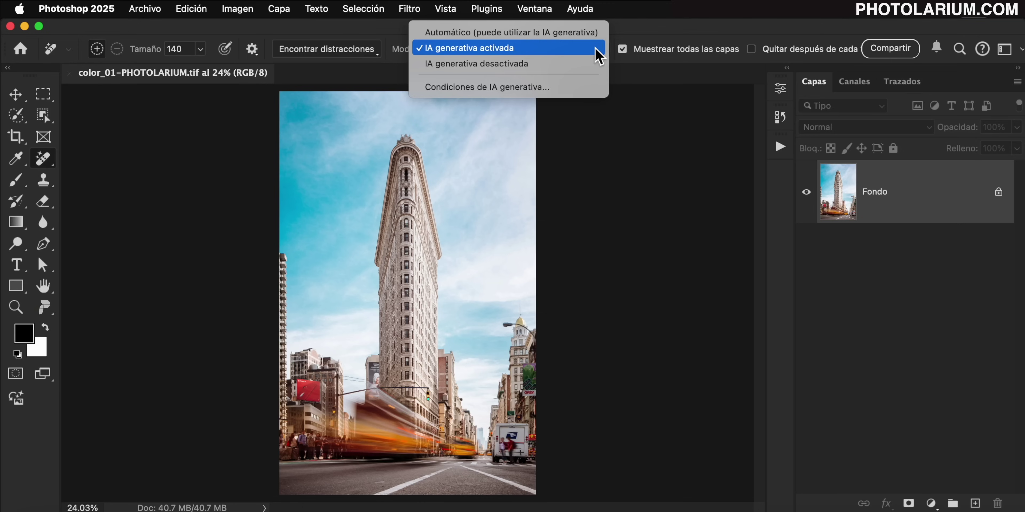
pyautogui.click(596, 55)
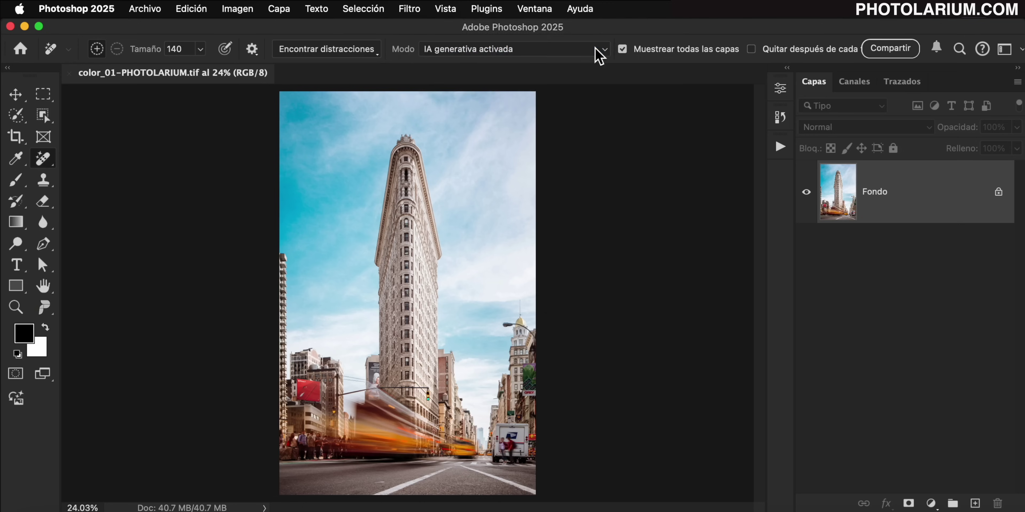
pyautogui.click(376, 59)
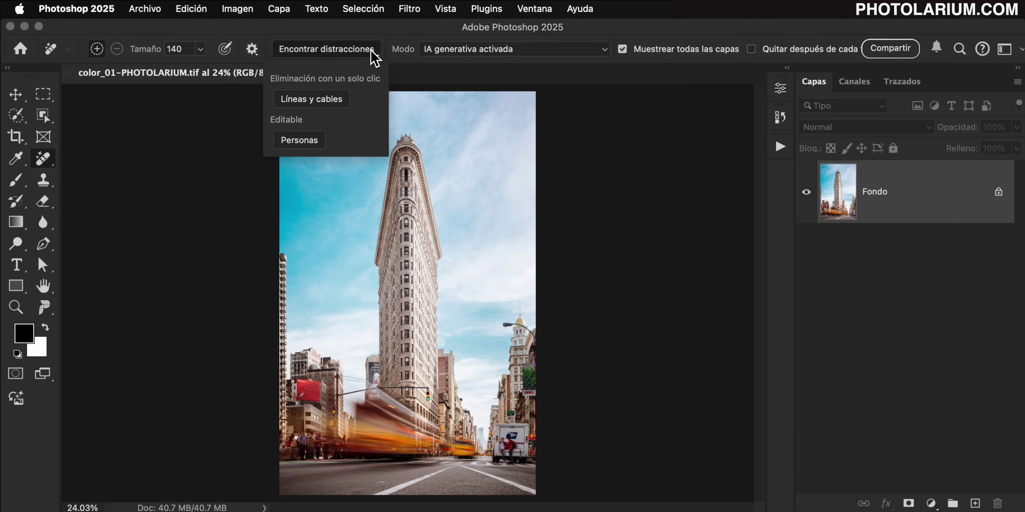
pyautogui.click(312, 99)
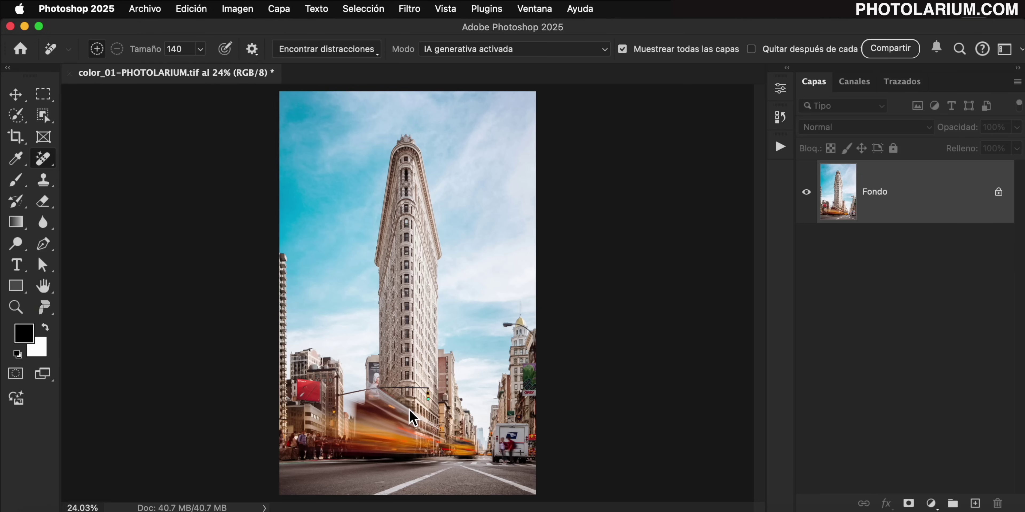
# Zoom into the street and use Find Distractions > People to mark the pedestrians
pyautogui.scroll(2, 347, 380)
pyautogui.scroll(4, 350, 381)
pyautogui.scroll(2, 358, 382)
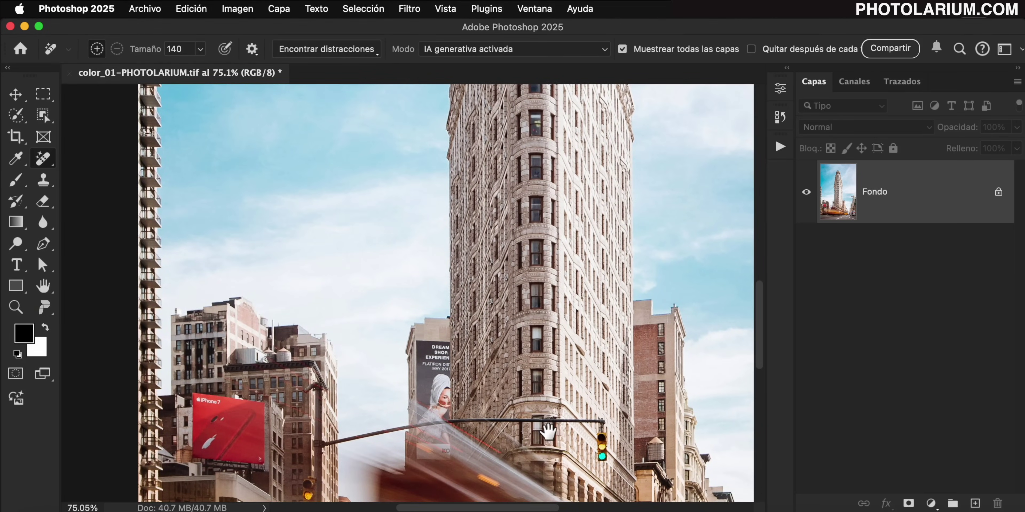
pyautogui.moveTo(548, 449)
pyautogui.mouseDown()
pyautogui.moveTo(521, 136)
pyautogui.moveTo(511, 179)
pyautogui.moveTo(412, 165)
pyautogui.mouseUp()
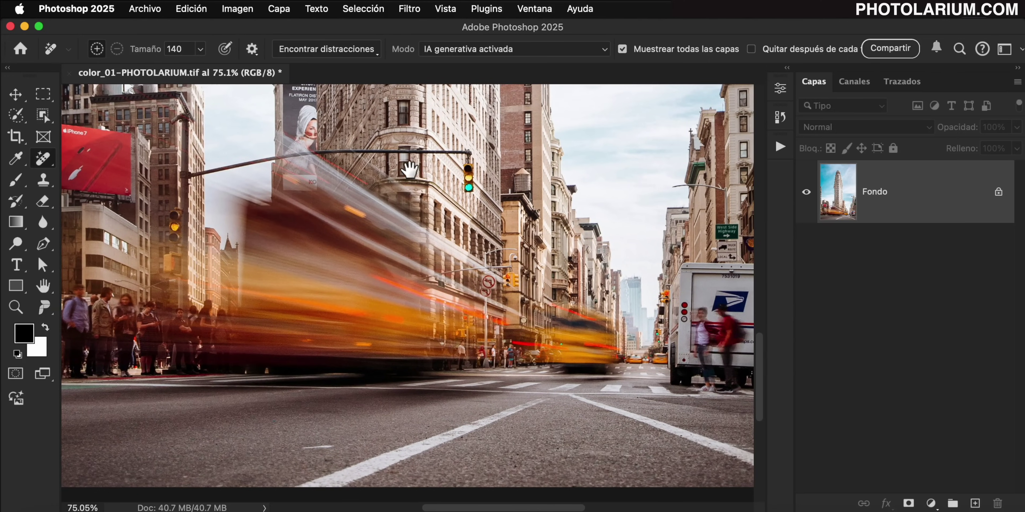
pyautogui.scroll(-2, 517, 222)
pyautogui.scroll(-1, 529, 223)
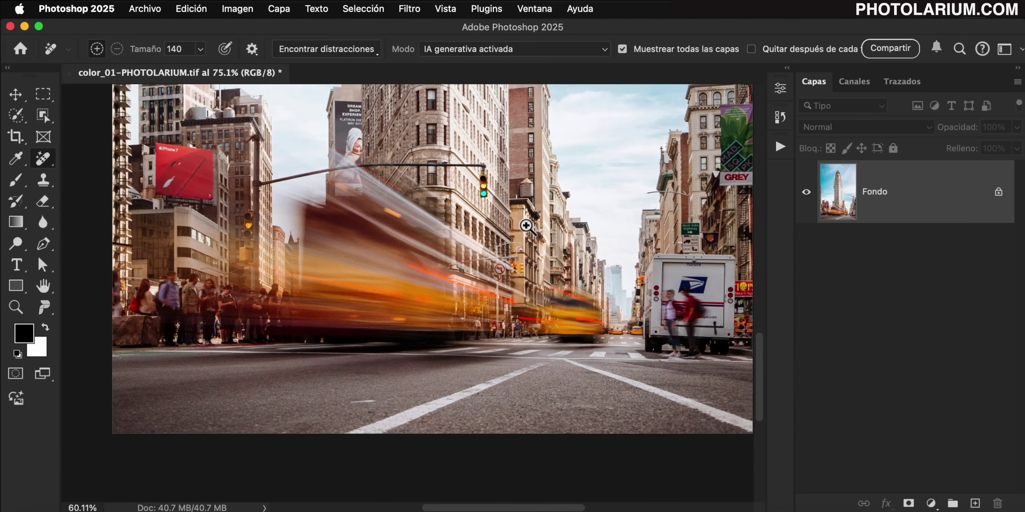
pyautogui.scroll(-1, 591, 230)
pyautogui.moveTo(591, 230); pyautogui.dragTo(570, 267)
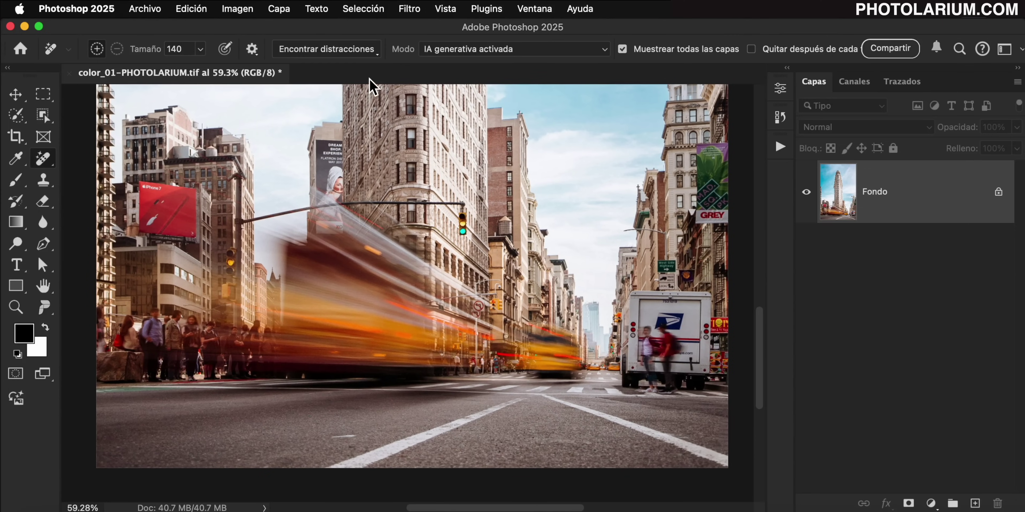
pyautogui.click(374, 52)
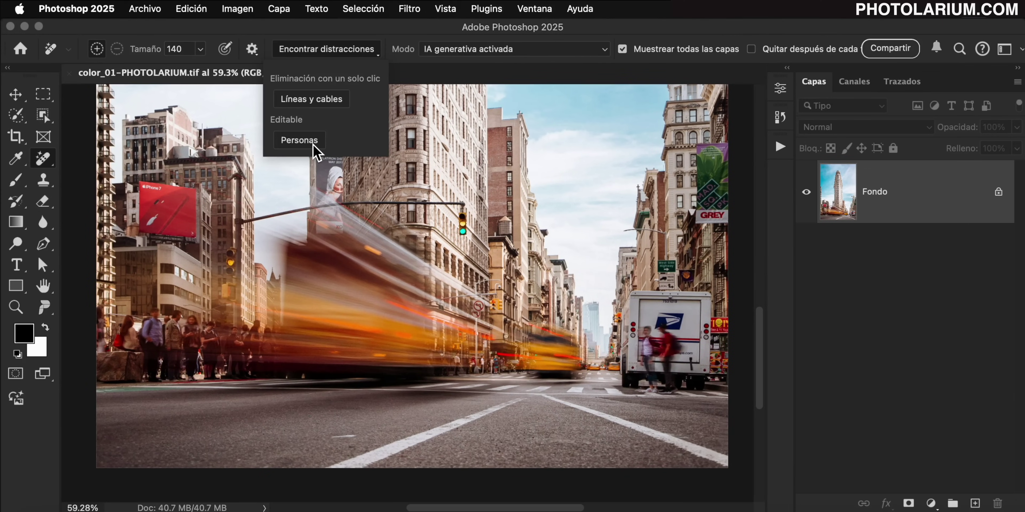
pyautogui.click(300, 141)
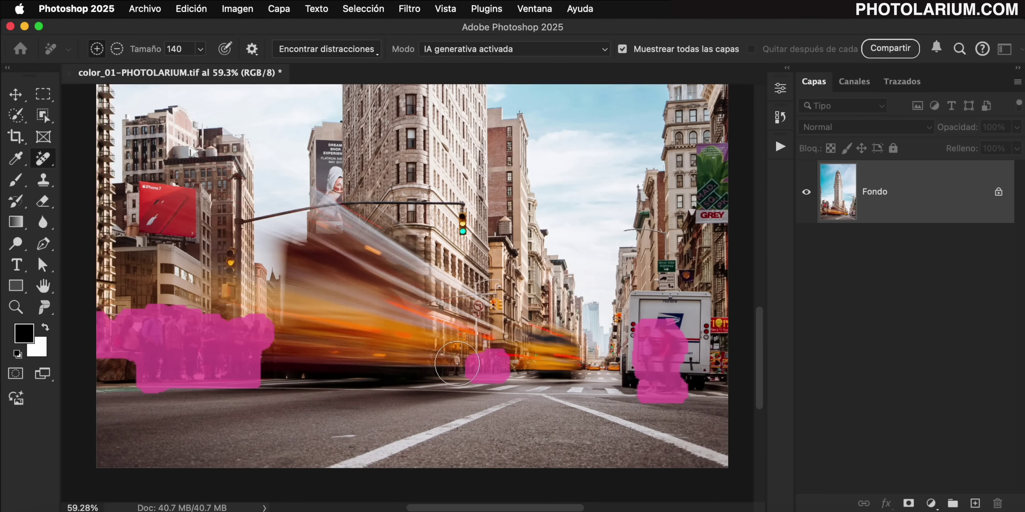
# Brush over the distant pedestrians, then pan across the street to check the cleanup
pyautogui.moveTo(457, 363); pyautogui.dragTo(513, 364)
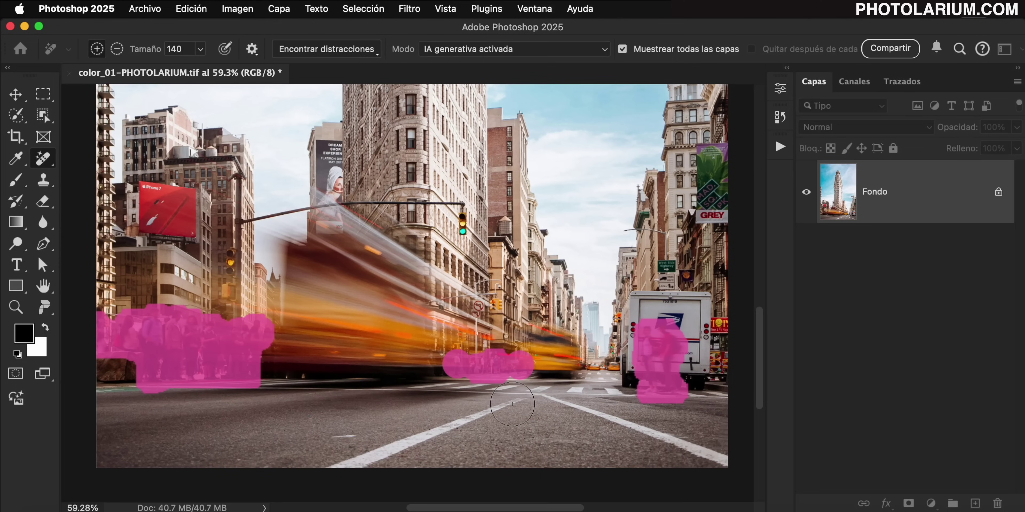
pyautogui.moveTo(628, 420); pyautogui.dragTo(733, 417)
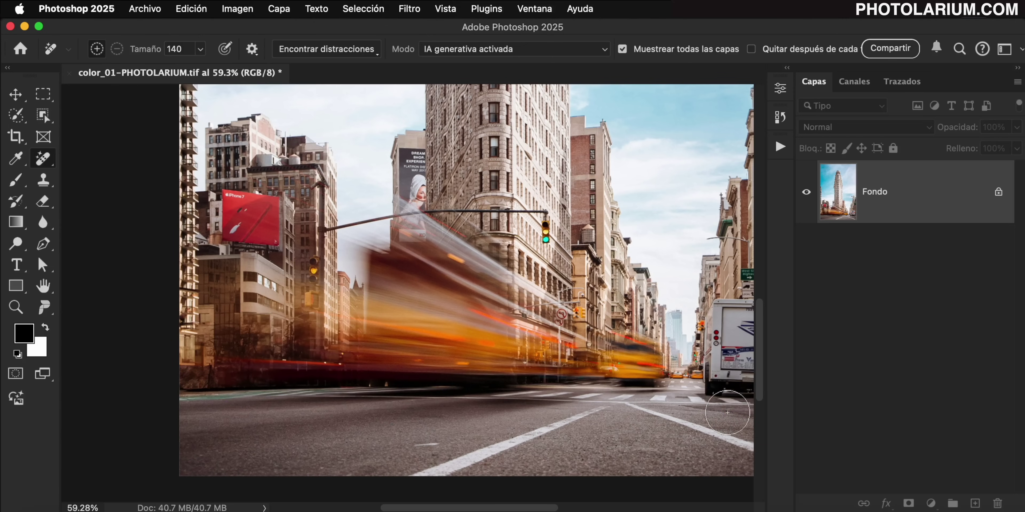
pyautogui.moveTo(716, 399); pyautogui.dragTo(638, 418)
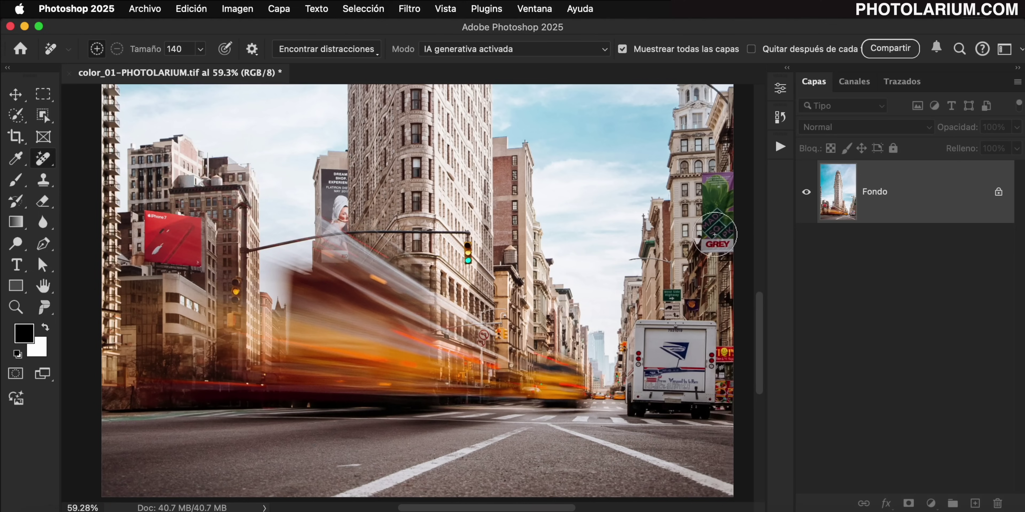
# Add a new empty layer named 'Arreglitos' above the photo
pyautogui.click(974, 504)
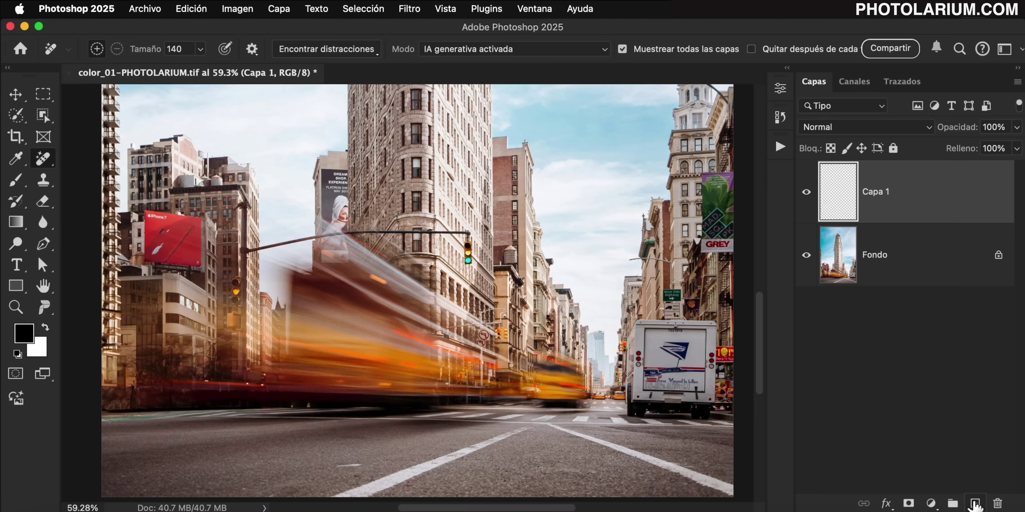
pyautogui.doubleClick(877, 195)
pyautogui.write('Arreg')
pyautogui.write('litos')
pyautogui.press('Return')
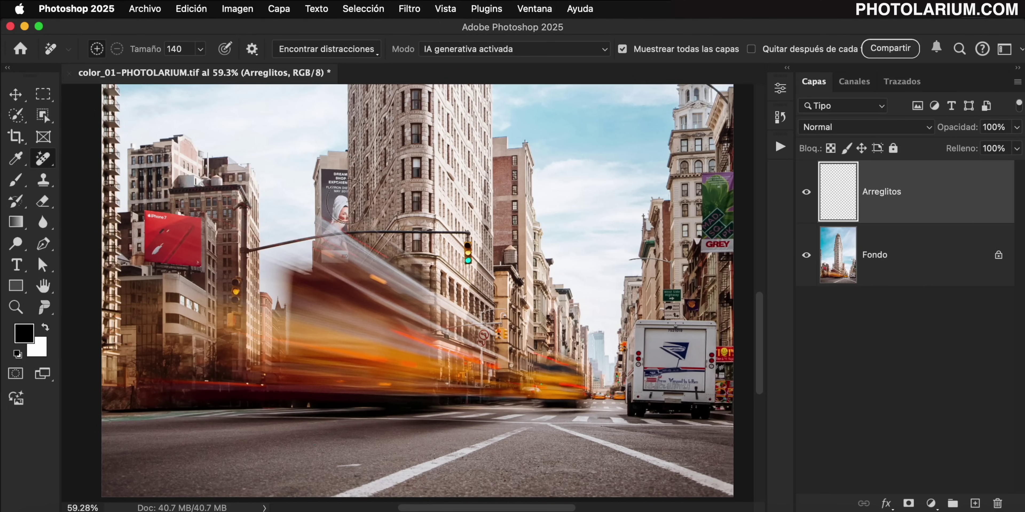
# Remove the billboard woman, DREAM SHOP text, red billboard text, GREY sign and truck eagle logo
pyautogui.scroll(-3, 343, 214)
pyautogui.scroll(5, 343, 230)
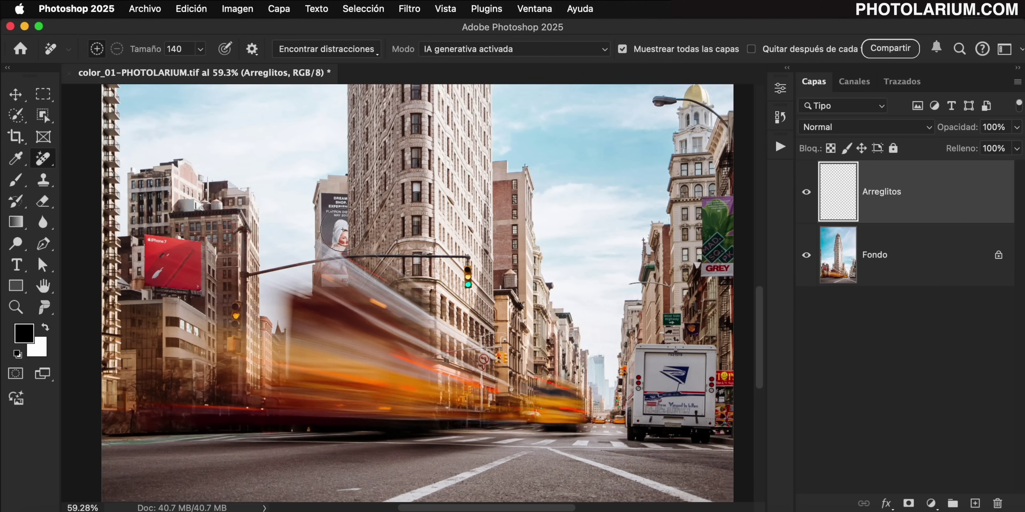
pyautogui.moveTo(344, 231); pyautogui.dragTo(338, 238)
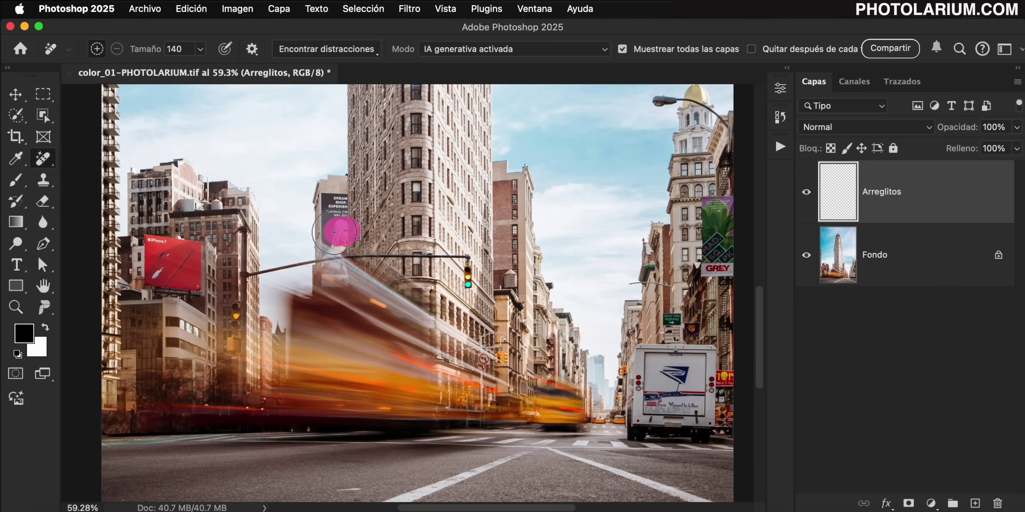
pyautogui.click(334, 254)
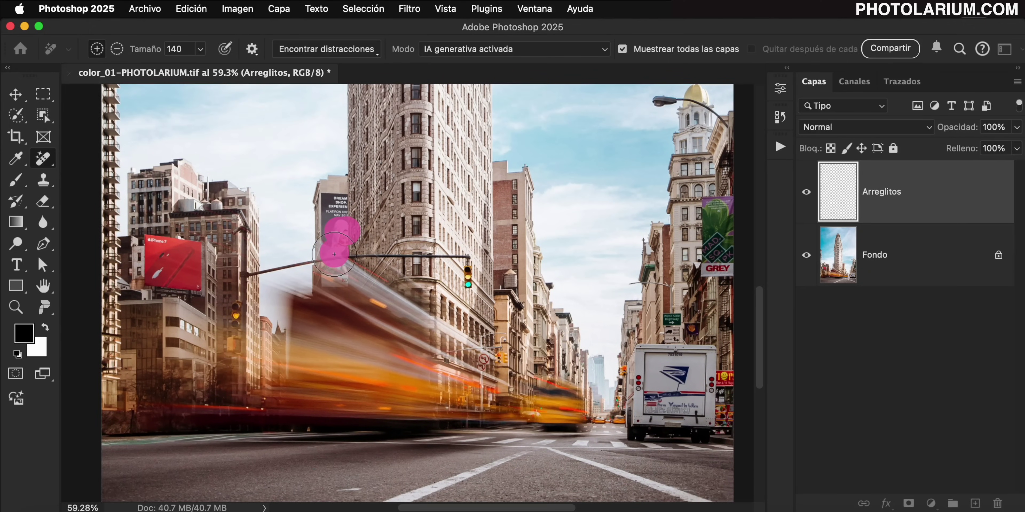
pyautogui.click(336, 207)
pyautogui.press('[')
pyautogui.press('[')
pyautogui.press('[')
pyautogui.click(157, 242)
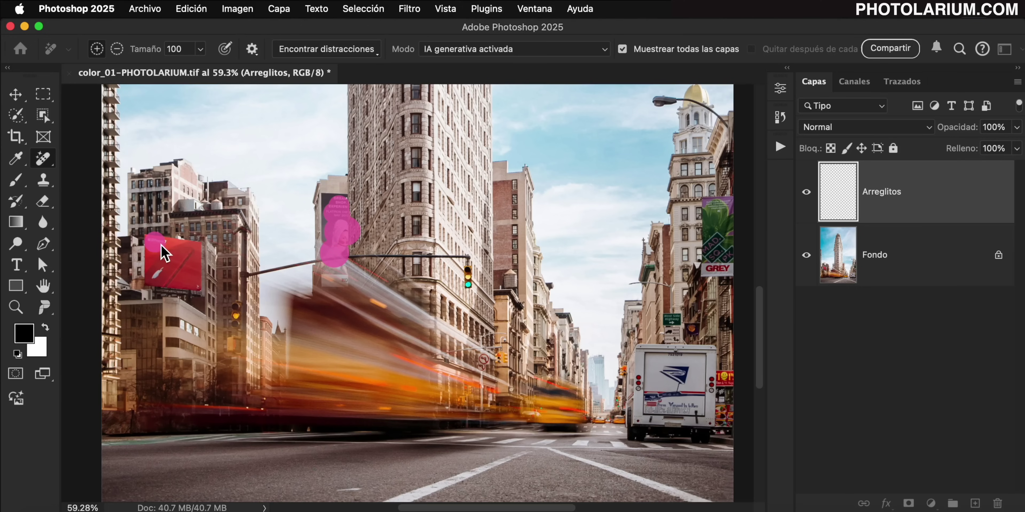
pyautogui.moveTo(708, 266); pyautogui.dragTo(723, 266)
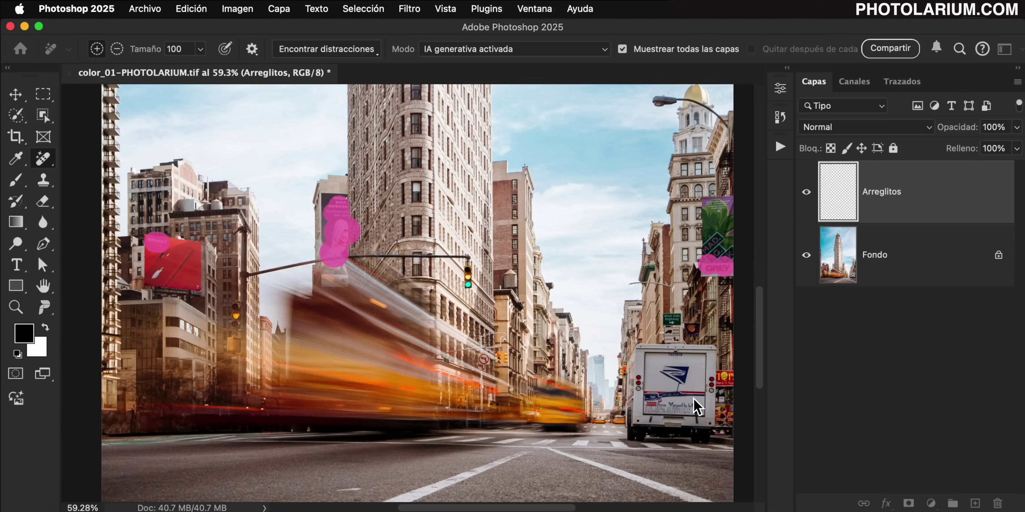
pyautogui.moveTo(673, 378); pyautogui.dragTo(677, 387)
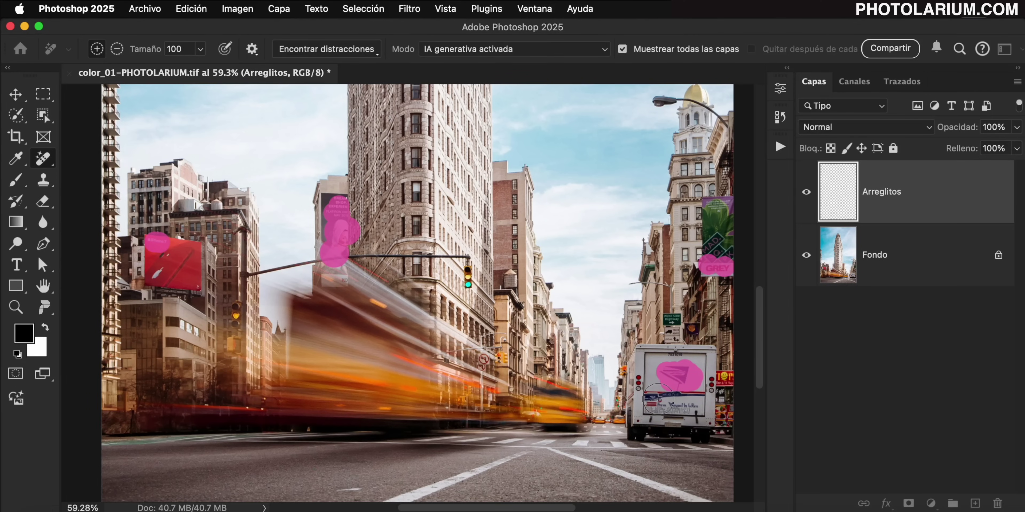
pyautogui.press('Return')
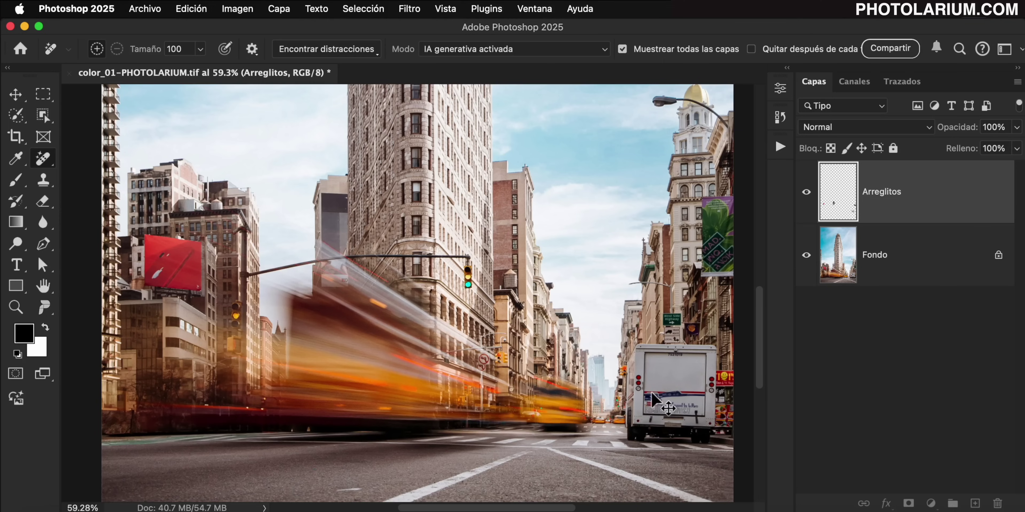
pyautogui.press('super+0')
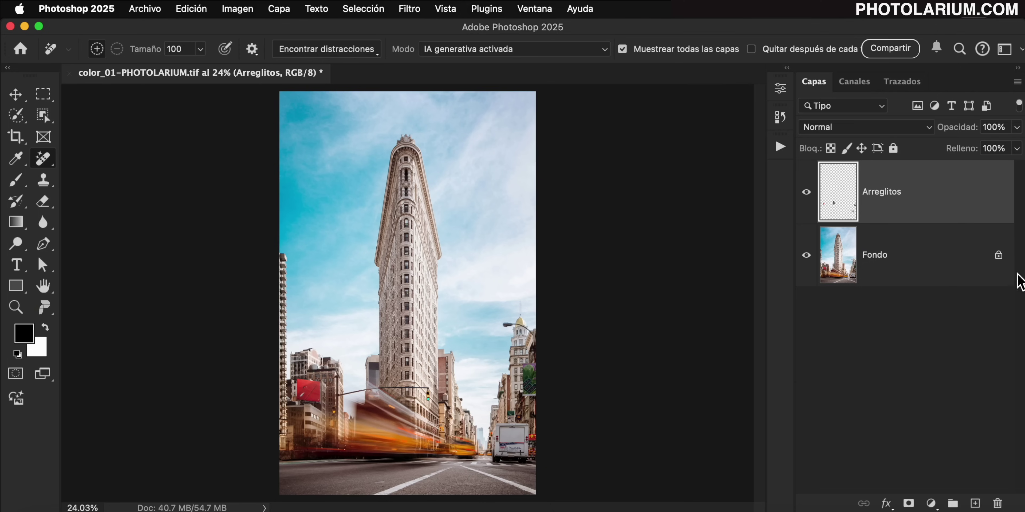
# Unlock Fondo, select both layers, convert them to a smart object, then undo that conversion
pyautogui.click(999, 258)
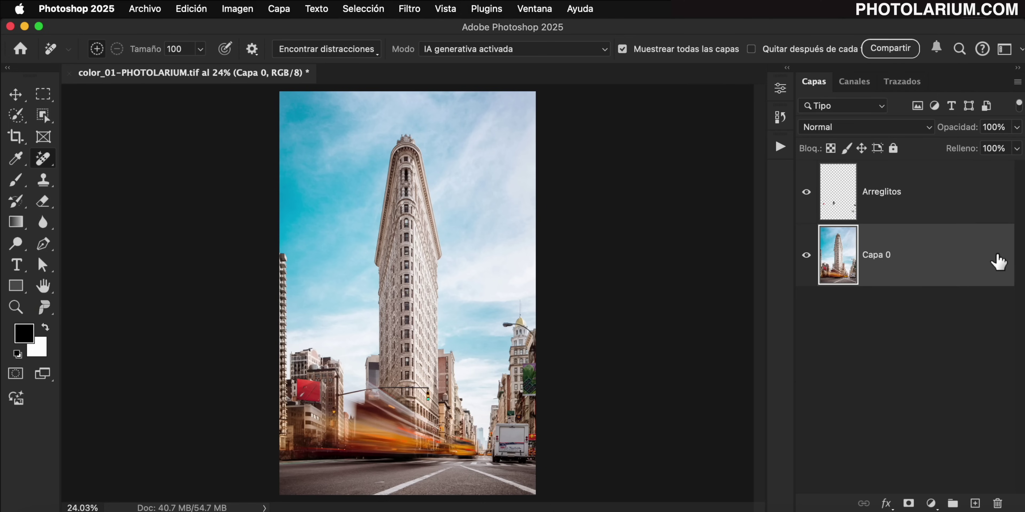
pyautogui.keyDown('shift'); pyautogui.click(972, 207); pyautogui.keyUp('shift')
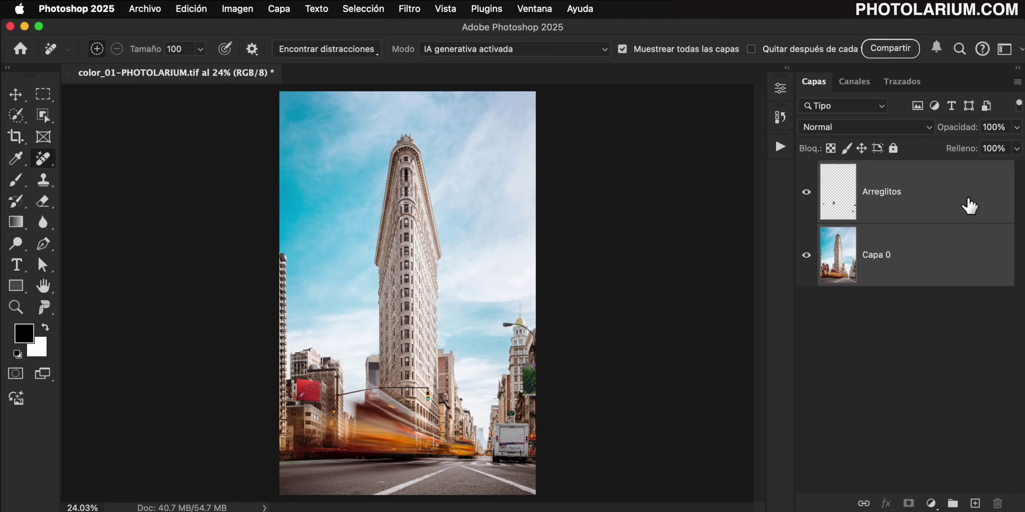
pyautogui.rightClick(862, 169)
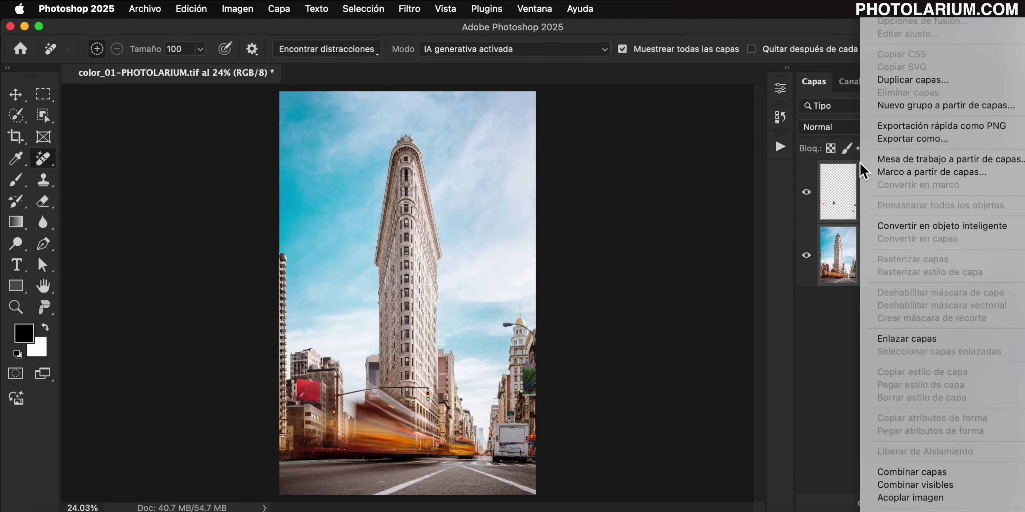
pyautogui.click(923, 226)
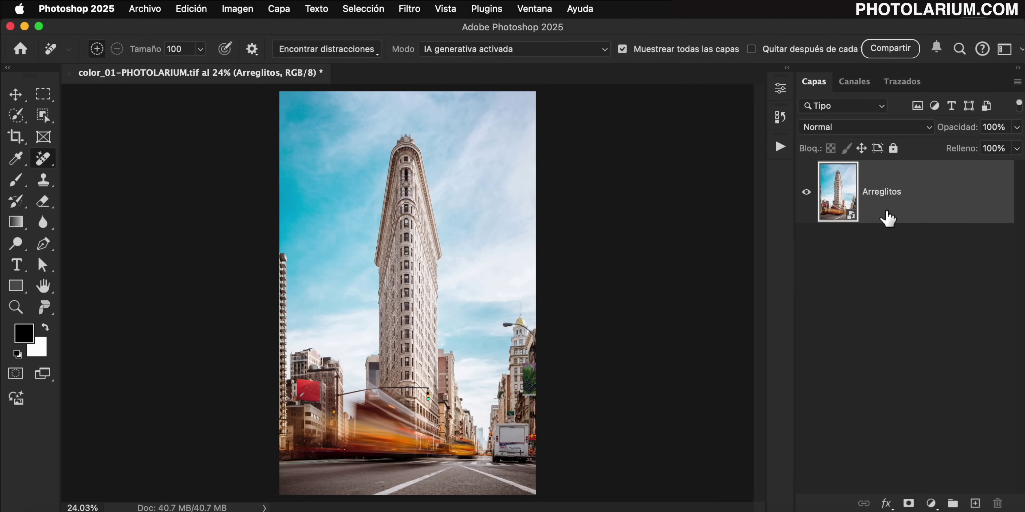
pyautogui.hotkey('ctrl', 'z')
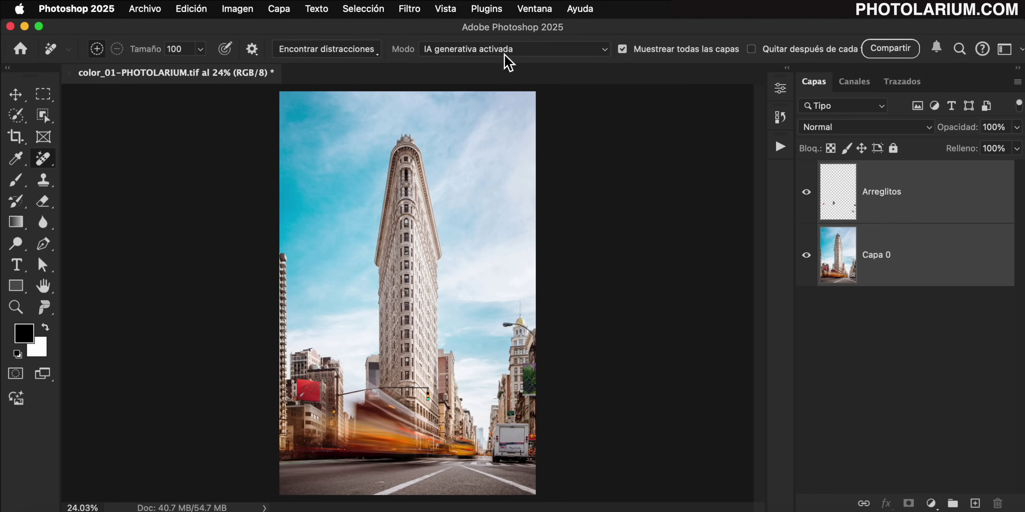
# Convert both layers into a smart object using Filter > Convert for Smart Filters
pyautogui.click(415, 9)
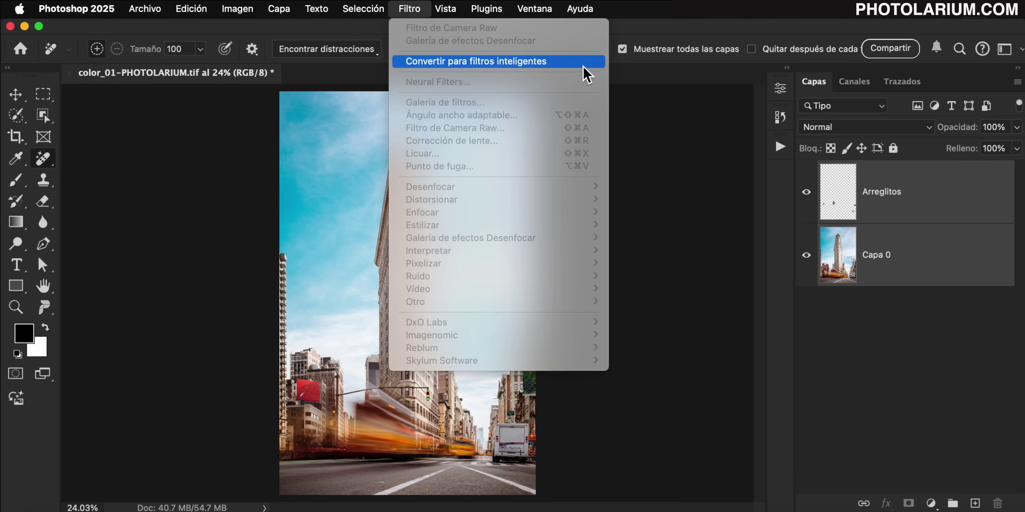
pyautogui.click(582, 63)
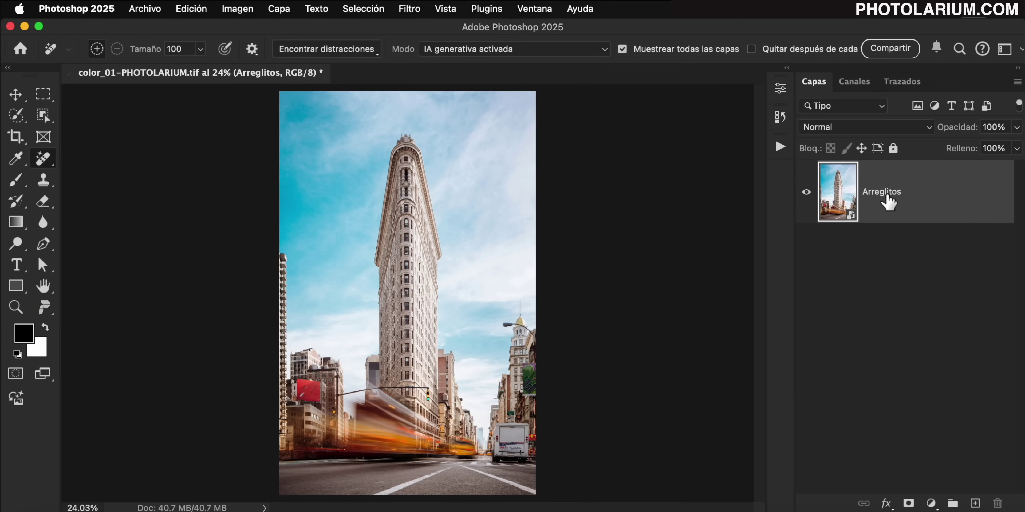
pyautogui.click(409, 9)
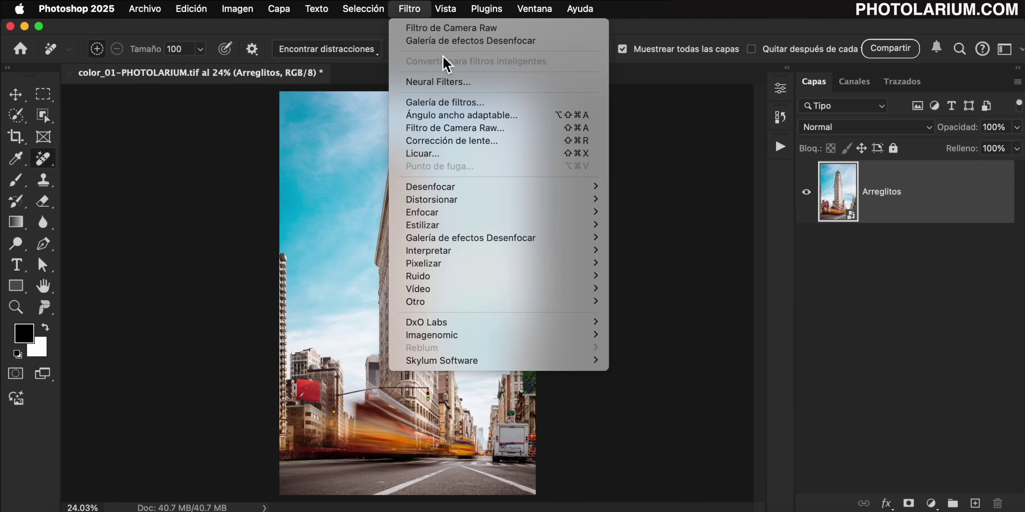
# Open the Camera Raw filter, try black and white, then switch back to colour
pyautogui.click(538, 129)
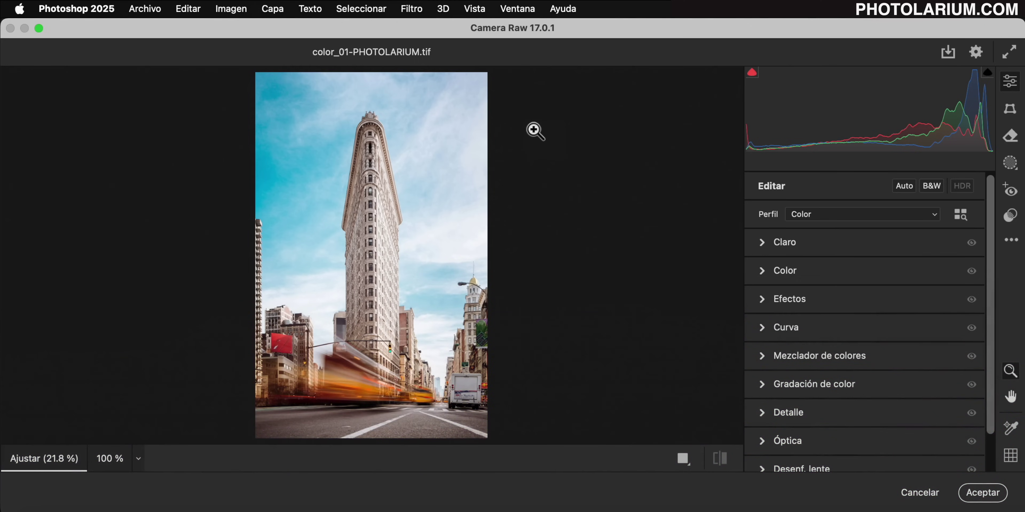
pyautogui.click(930, 187)
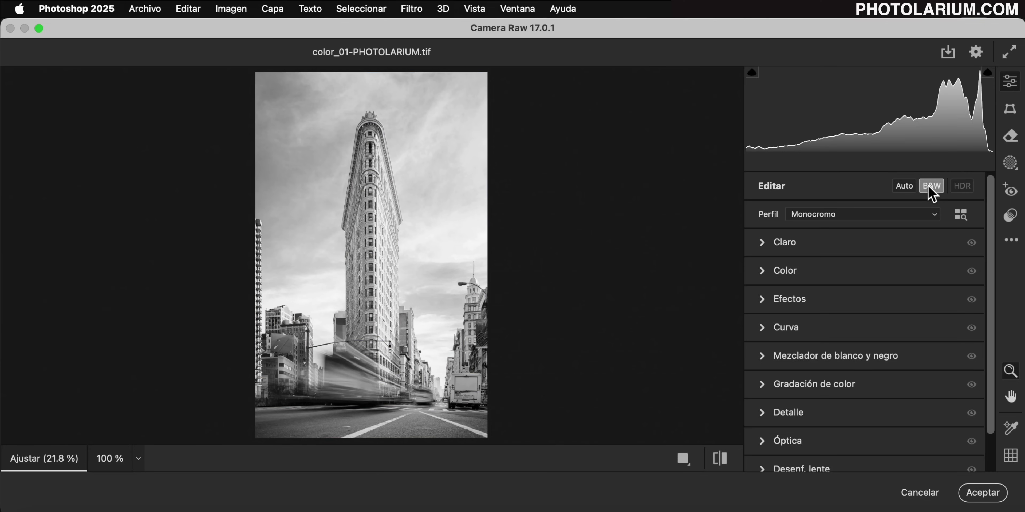
pyautogui.scroll(-2, 780, 314)
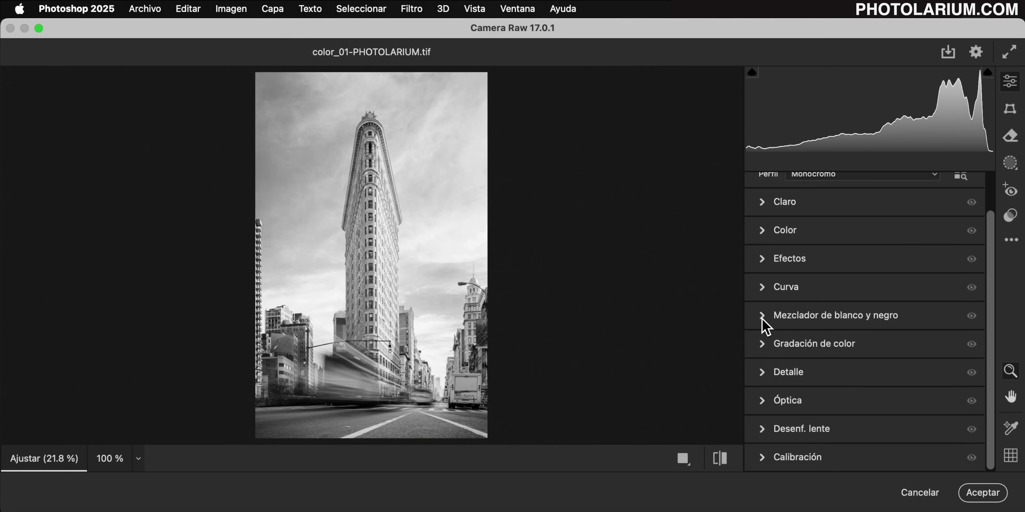
pyautogui.click(762, 318)
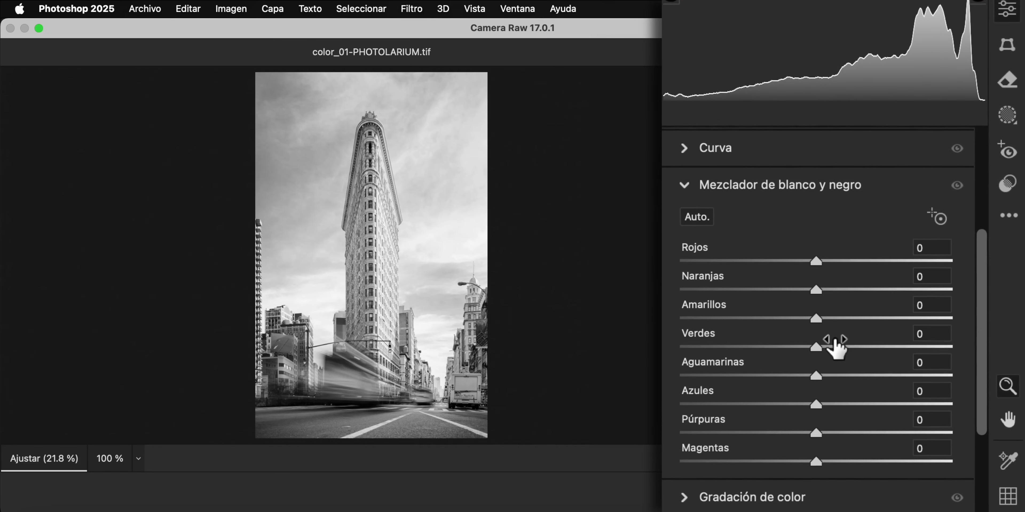
pyautogui.scroll(5, 847, 341)
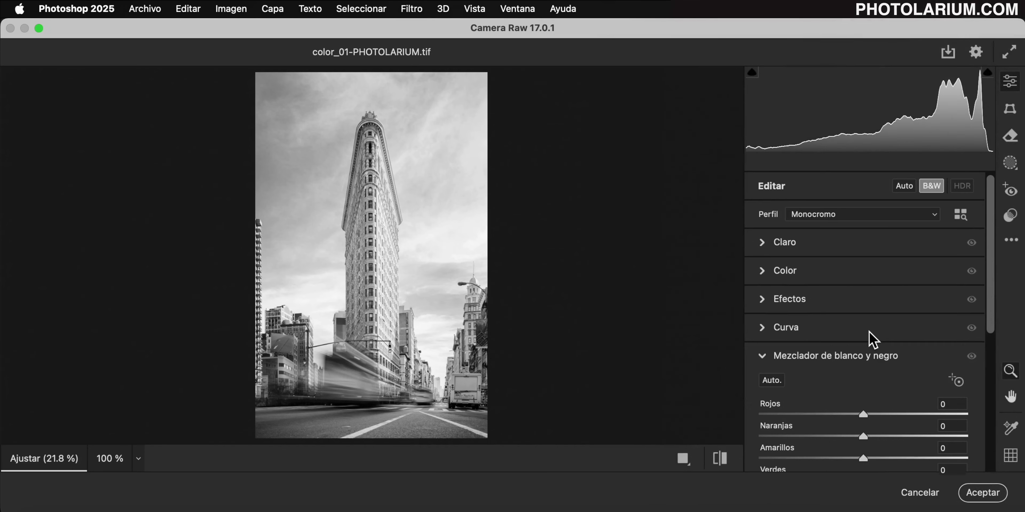
pyautogui.click(932, 186)
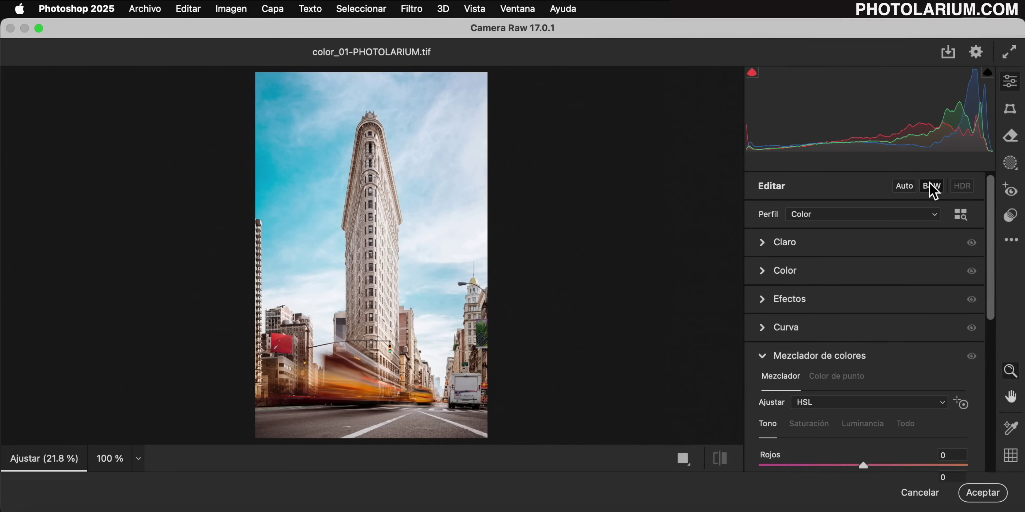
# Show the Saturation tab of the HSL Color Mixer
pyautogui.scroll(-3, 920, 377)
pyautogui.scroll(-3, 921, 374)
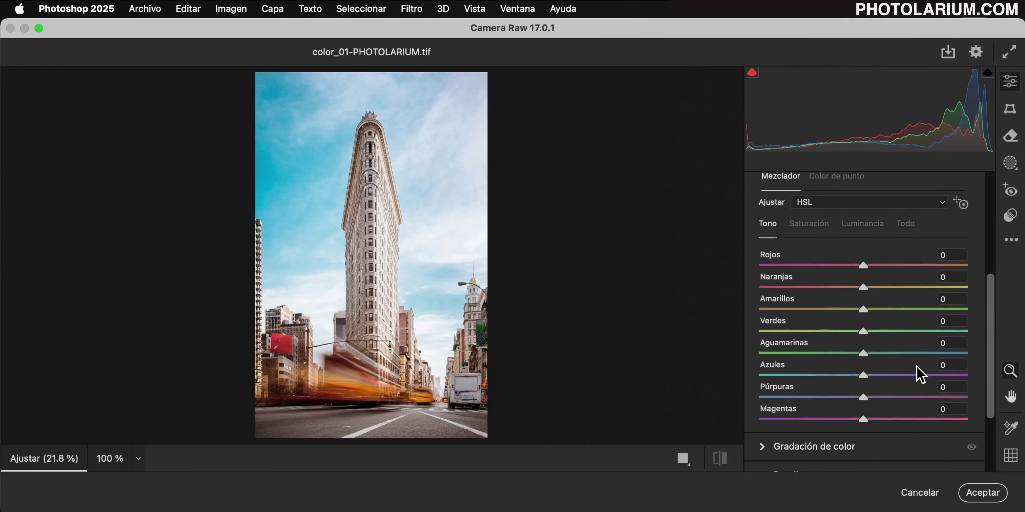
pyautogui.scroll(-1, 919, 374)
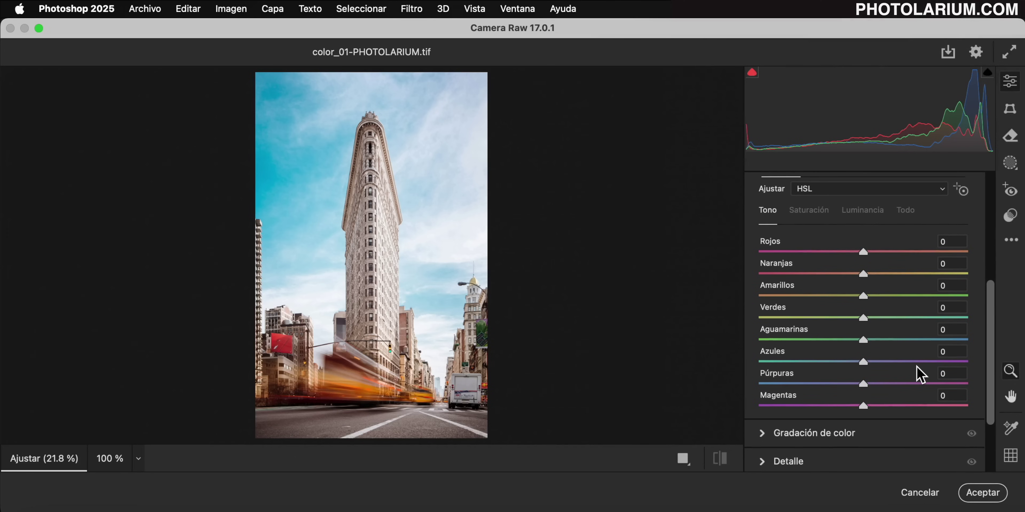
pyautogui.click(812, 212)
pyautogui.click(862, 211)
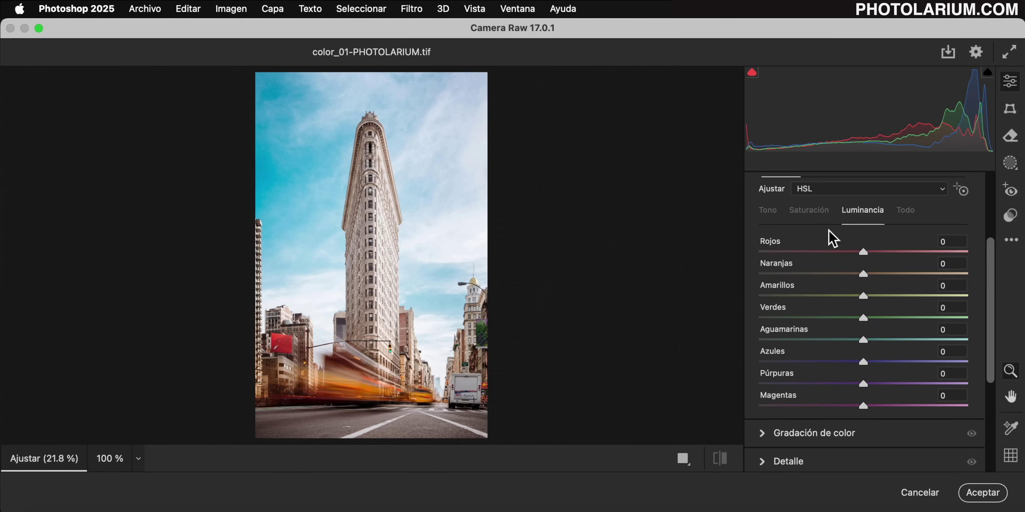
pyautogui.click(771, 214)
pyautogui.scroll(2, 900, 324)
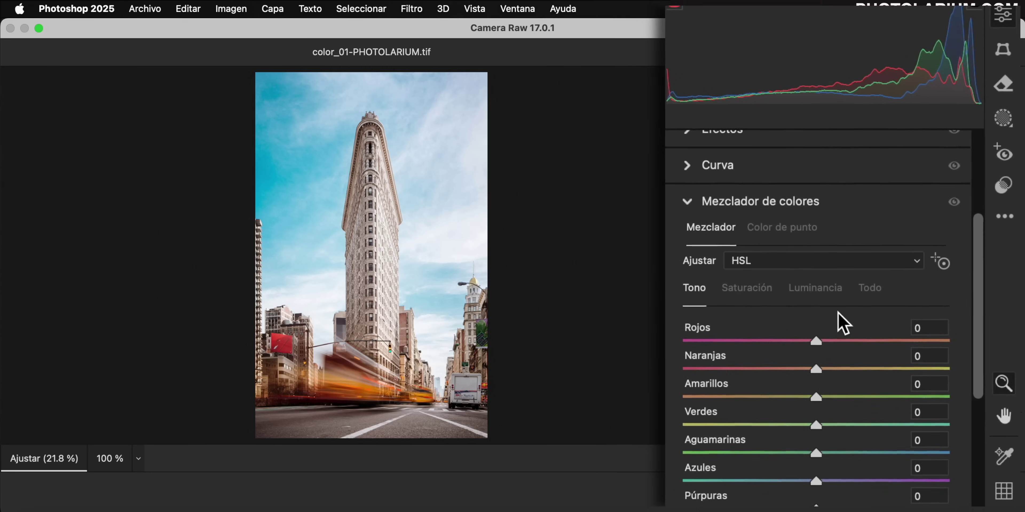
pyautogui.click(742, 293)
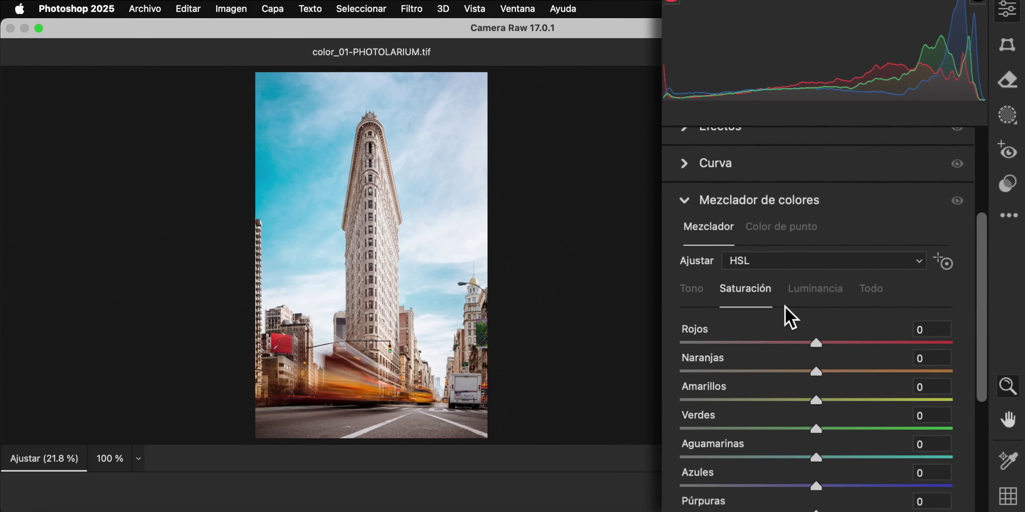
pyautogui.scroll(-3, 868, 314)
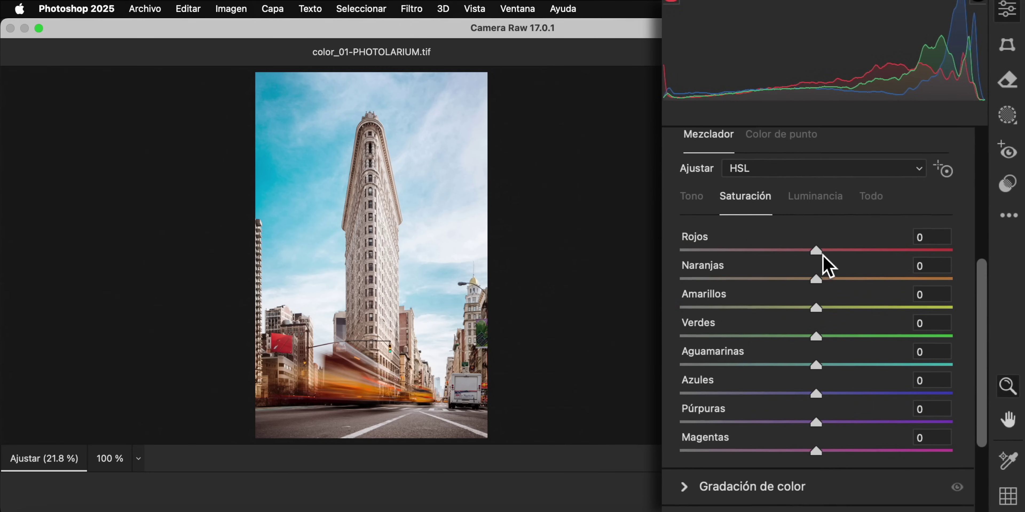
# Drag Reds, Oranges, Yellows, Greens, Aquas, Blues, Purples and Magentas saturation all to -100
pyautogui.moveTo(816, 251); pyautogui.dragTo(664, 263)
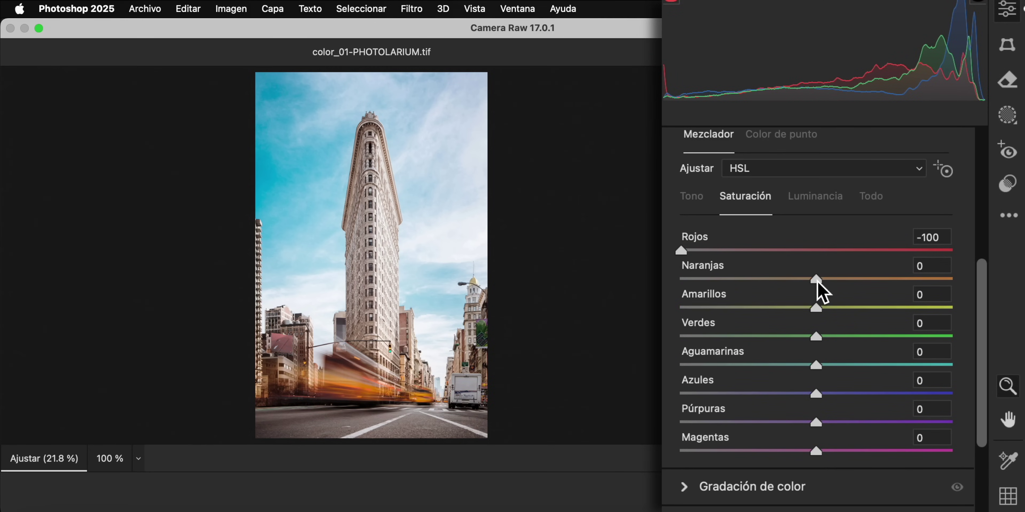
pyautogui.moveTo(817, 281); pyautogui.dragTo(678, 281)
pyautogui.moveTo(820, 309); pyautogui.dragTo(679, 309)
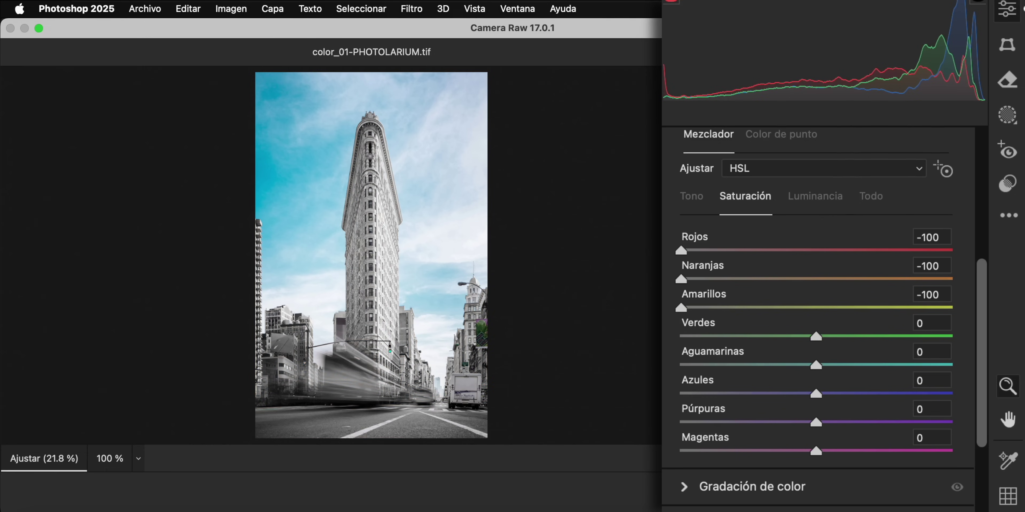
pyautogui.moveTo(817, 337); pyautogui.dragTo(678, 337)
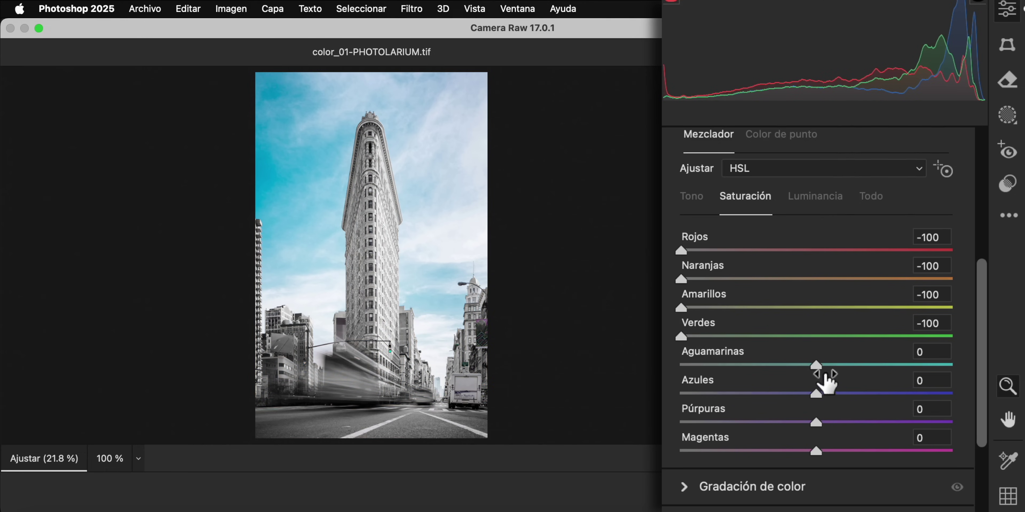
pyautogui.moveTo(816, 365); pyautogui.dragTo(679, 365)
pyautogui.moveTo(816, 394)
pyautogui.mouseDown()
pyautogui.moveTo(718, 394)
pyautogui.moveTo(679, 414)
pyautogui.mouseUp()
pyautogui.moveTo(816, 422); pyautogui.dragTo(679, 423)
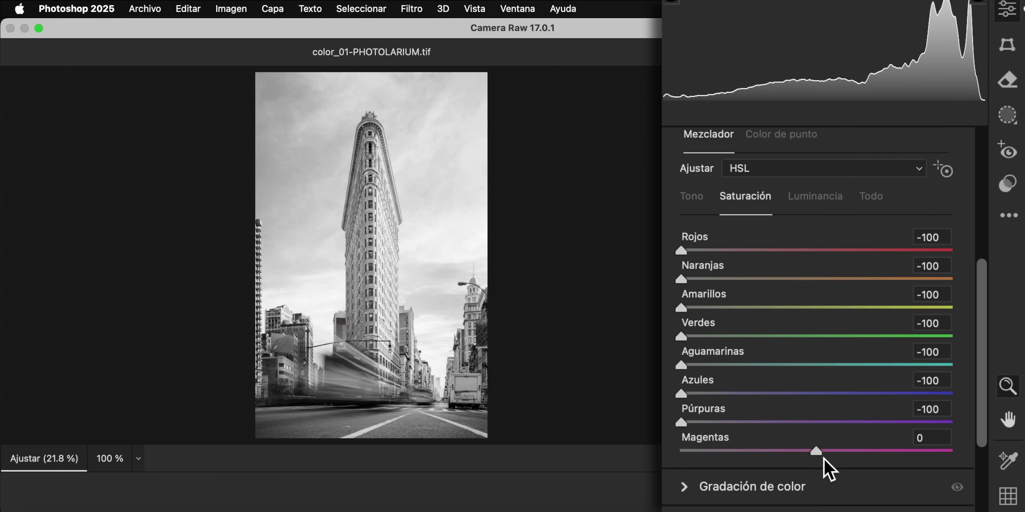
pyautogui.moveTo(815, 450); pyautogui.dragTo(679, 451)
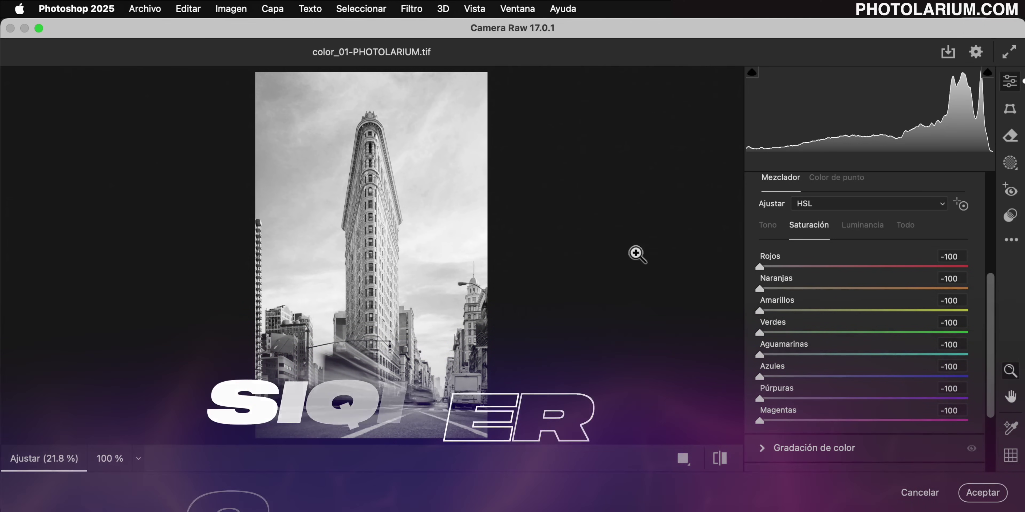
# In the Light panel, set Exposure -0.40, Contrast +8, Highlights +8, Shadows -32, Whites +8, Blacks -32
pyautogui.scroll(5, 862, 324)
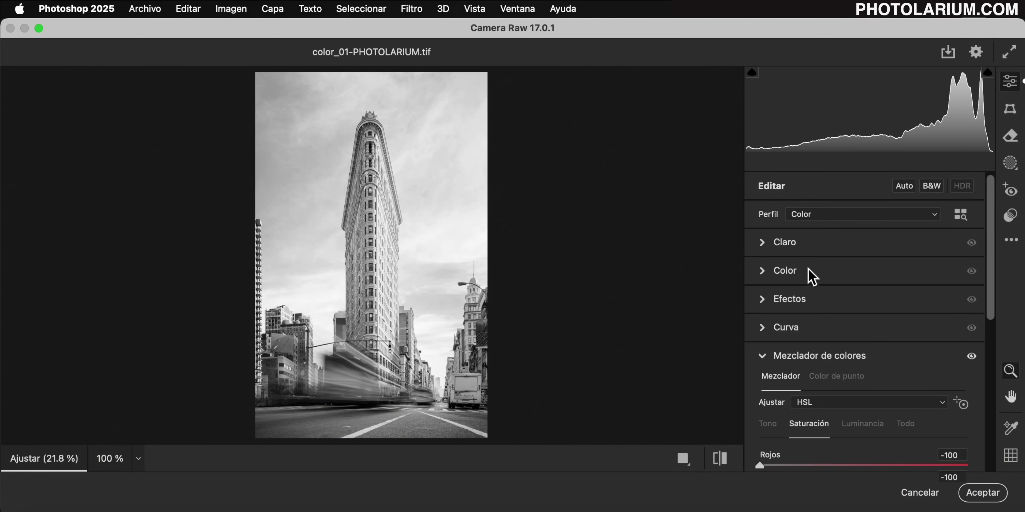
pyautogui.click(763, 244)
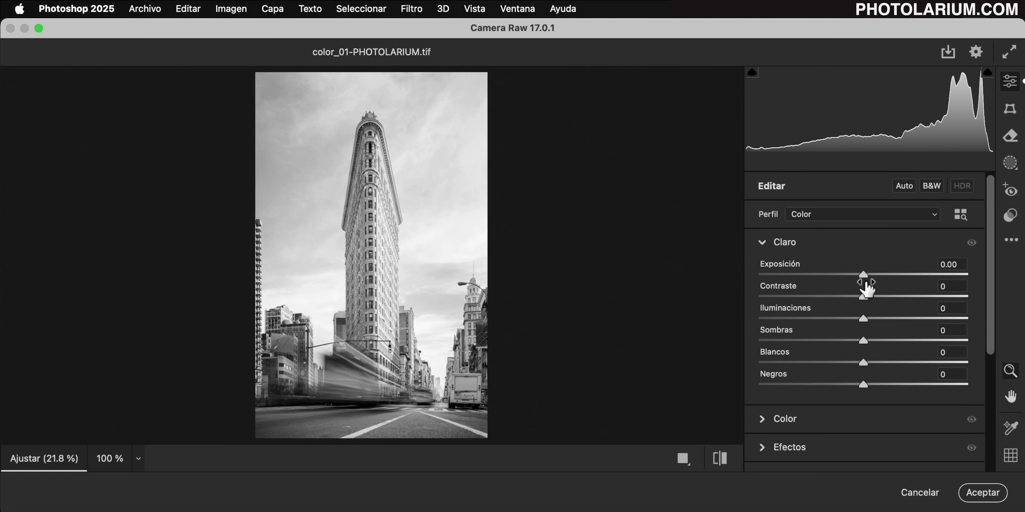
pyautogui.moveTo(863, 275)
pyautogui.mouseDown()
pyautogui.moveTo(853, 275)
pyautogui.moveTo(861, 283)
pyautogui.mouseUp()
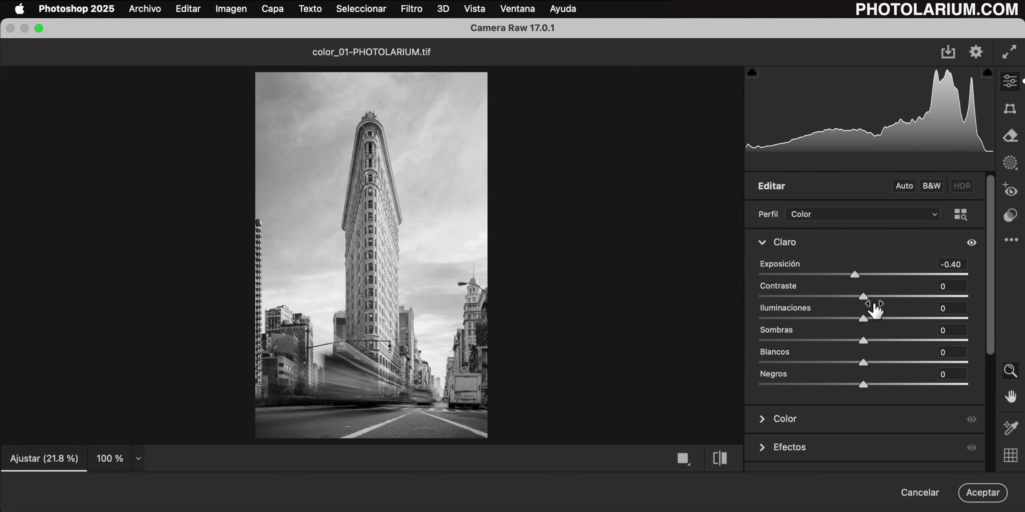
pyautogui.moveTo(866, 300)
pyautogui.mouseDown()
pyautogui.moveTo(898, 325)
pyautogui.moveTo(874, 322)
pyautogui.moveTo(830, 343)
pyautogui.moveTo(871, 366)
pyautogui.moveTo(833, 384)
pyautogui.mouseUp()
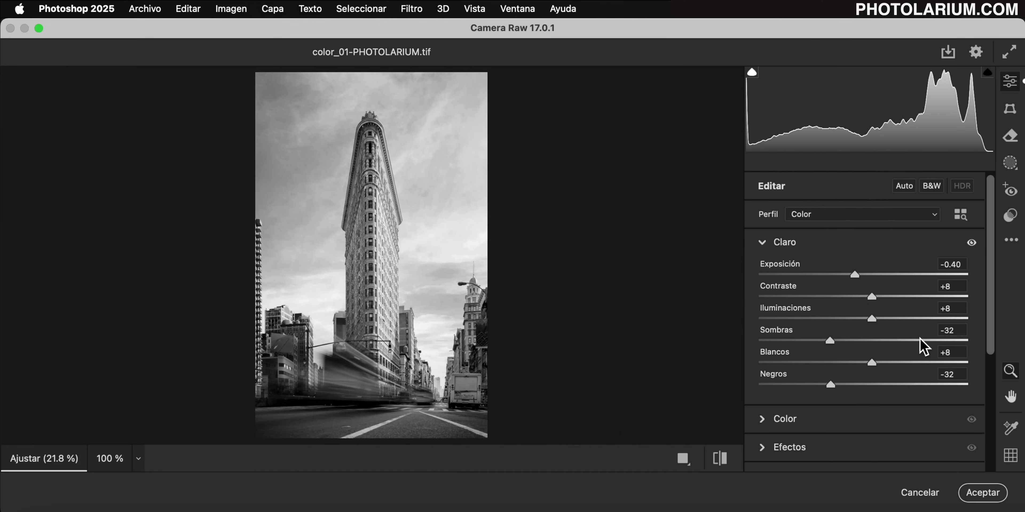
# Collapse Light, then in the Effects panel set Clarity to +39 and Dehaze to +9
pyautogui.click(761, 243)
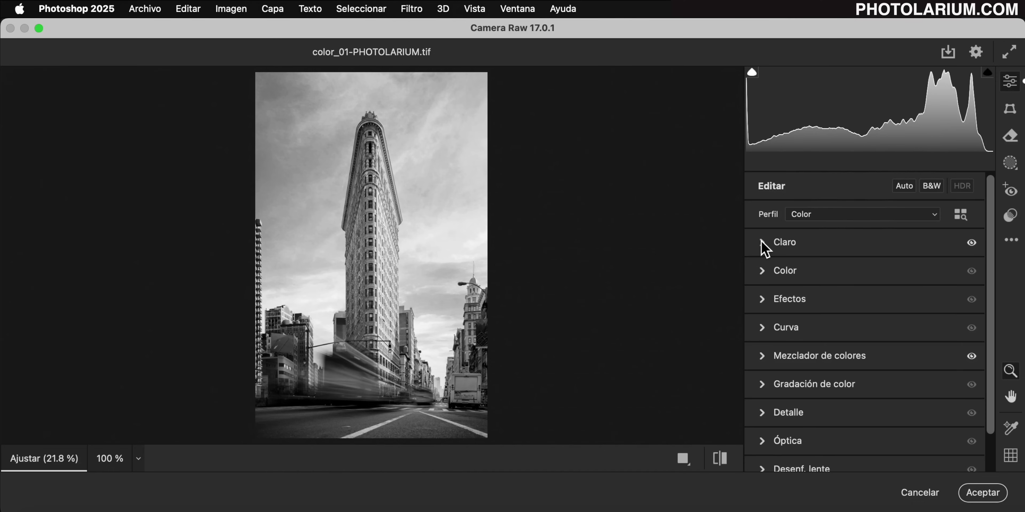
pyautogui.click(763, 301)
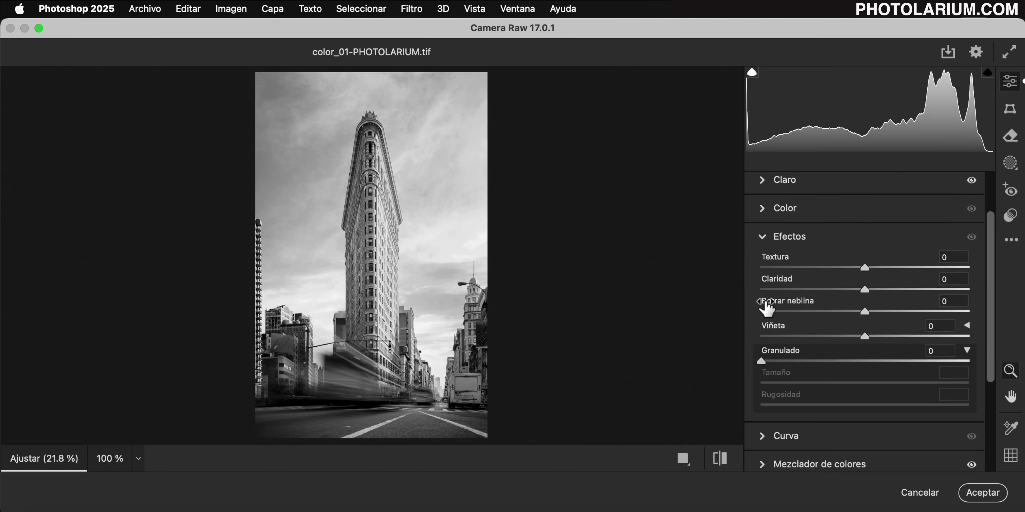
pyautogui.moveTo(866, 290); pyautogui.dragTo(914, 295)
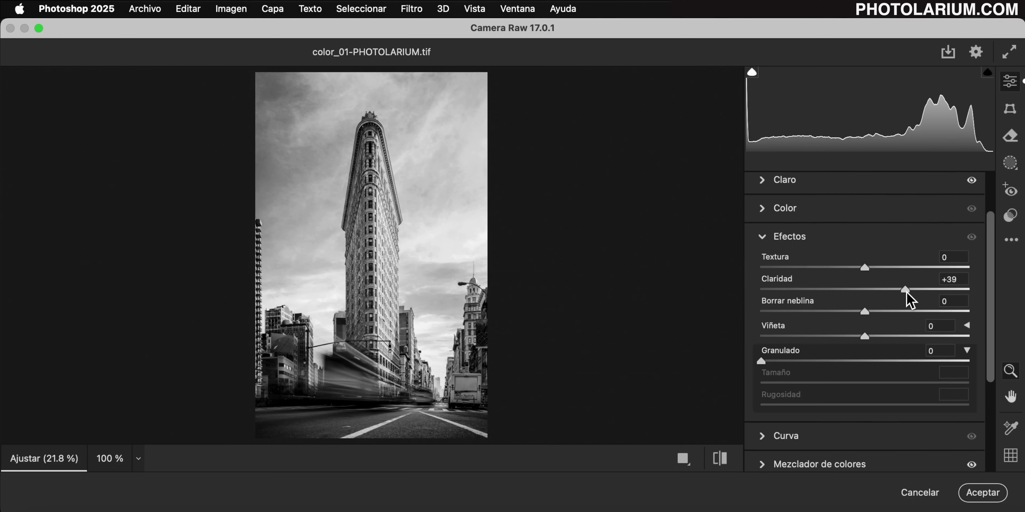
pyautogui.moveTo(866, 313); pyautogui.dragTo(875, 314)
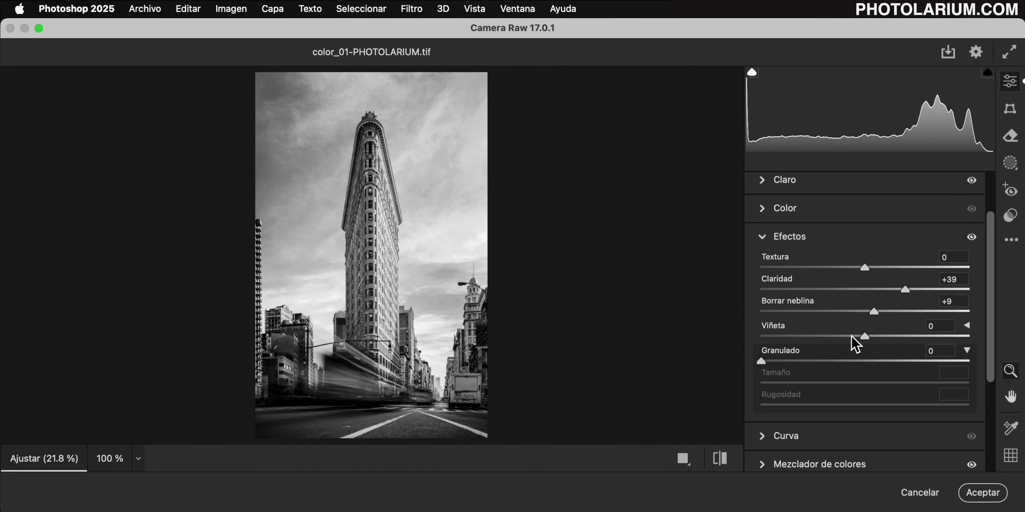
# Create a Select Sky mask, setting its Exposure to -0.80 and Whites to +20
pyautogui.click(1014, 171)
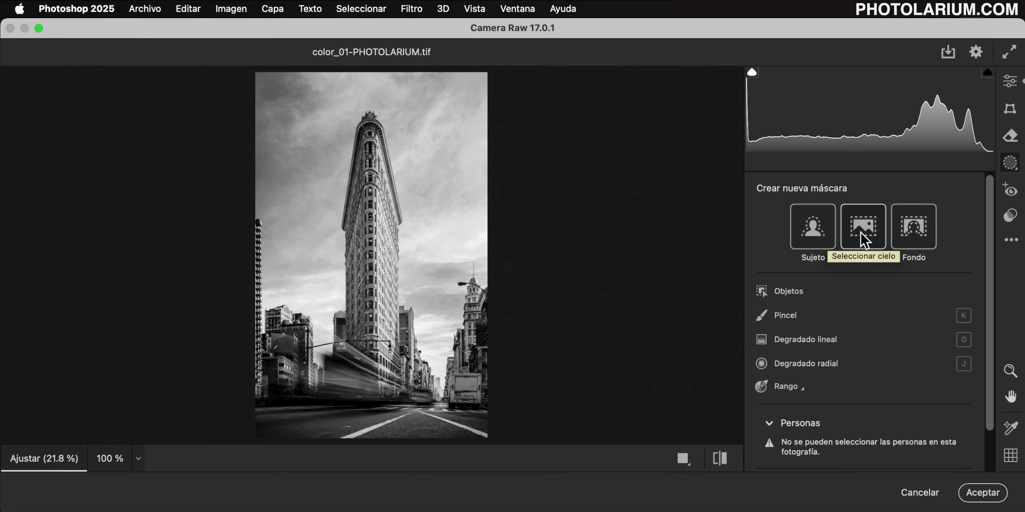
pyautogui.click(863, 240)
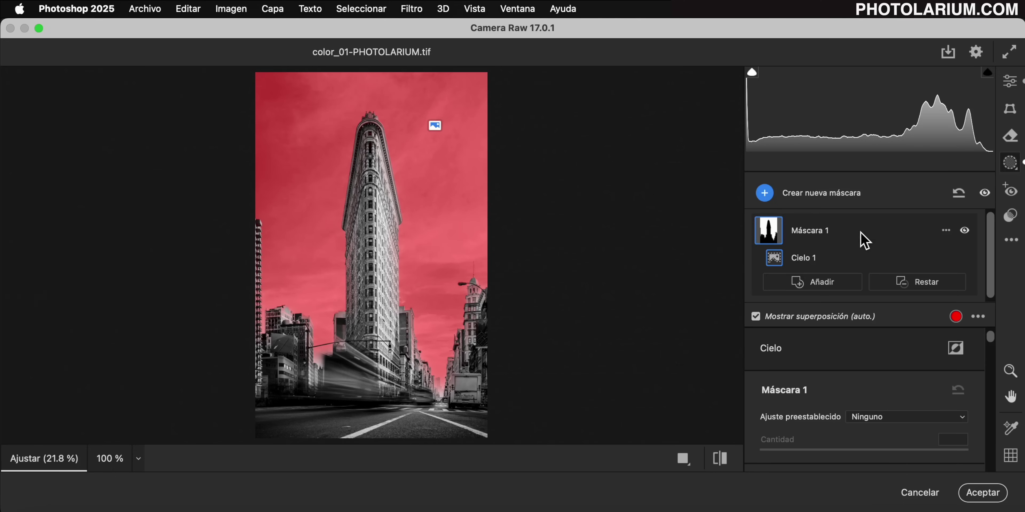
pyautogui.scroll(-1, 915, 450)
pyautogui.scroll(-1, 913, 430)
pyautogui.scroll(-3, 912, 408)
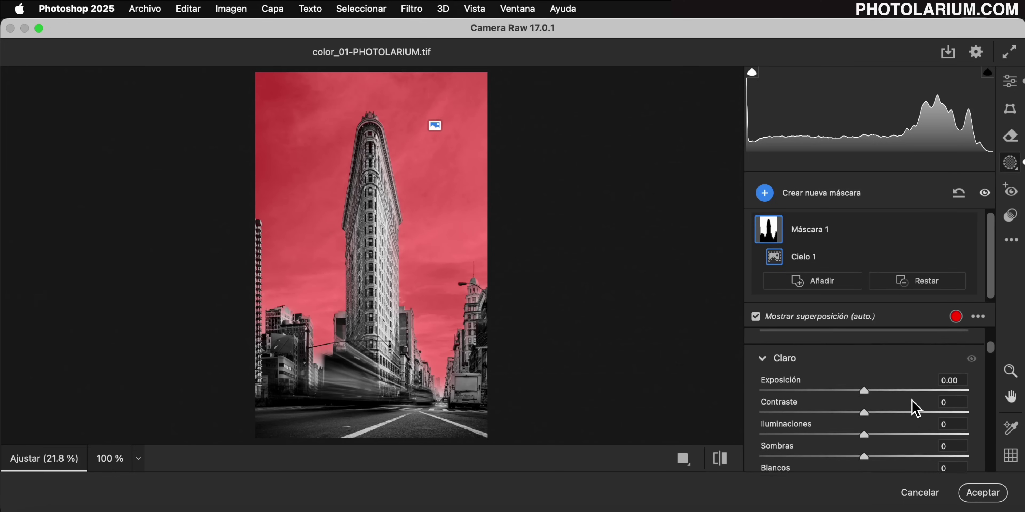
pyautogui.scroll(-1, 913, 407)
pyautogui.moveTo(869, 389); pyautogui.dragTo(848, 388)
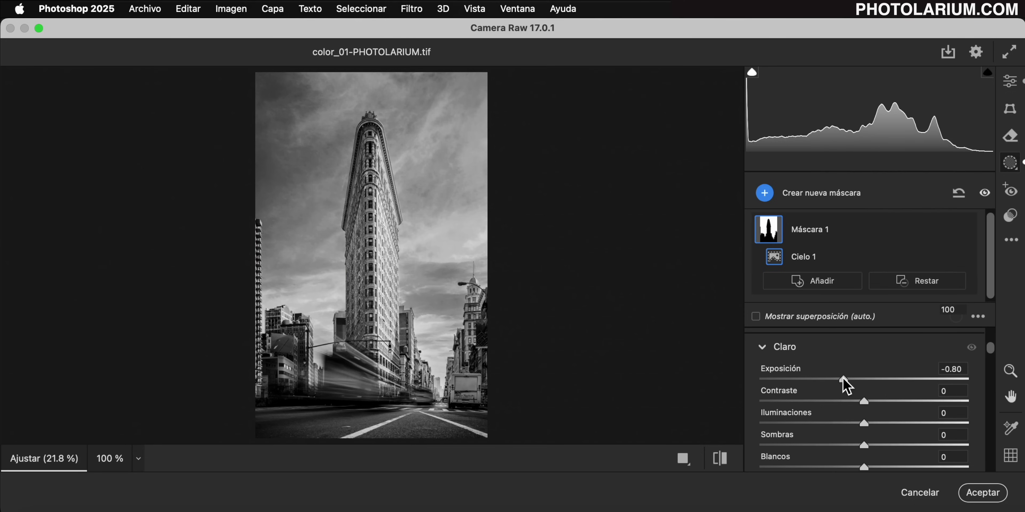
pyautogui.scroll(-2, 909, 382)
pyautogui.scroll(-2, 909, 382)
pyautogui.scroll(-3, 908, 380)
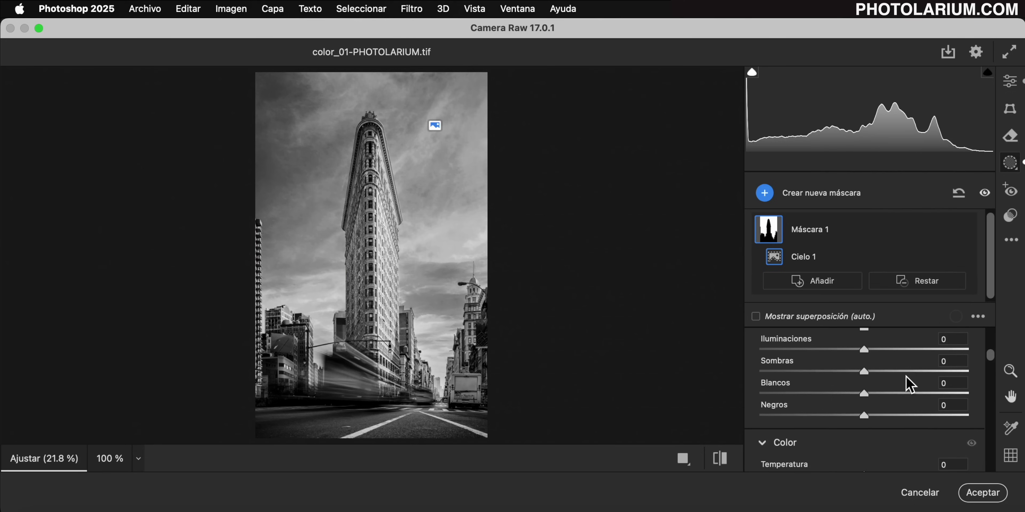
pyautogui.moveTo(866, 395); pyautogui.dragTo(887, 396)
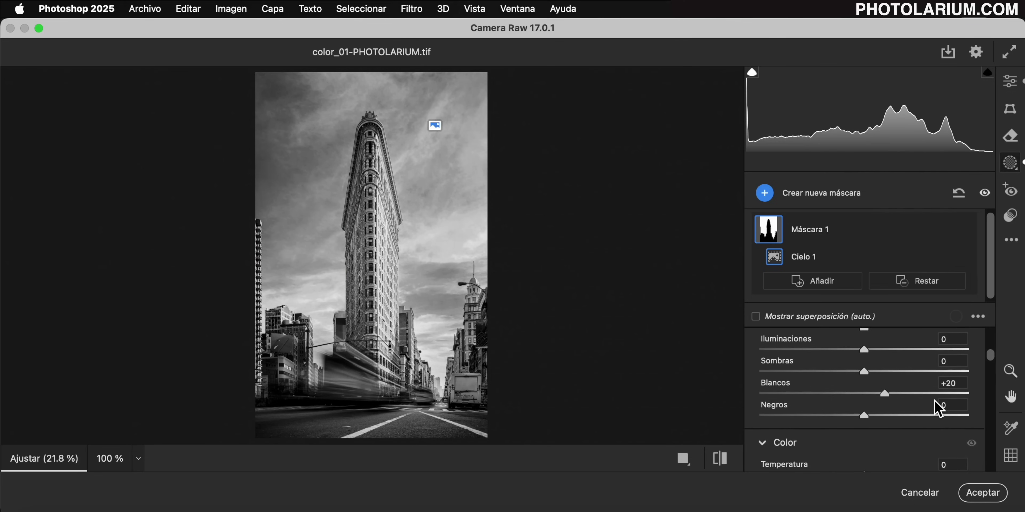
# Give the sky mask Dehaze +45 and Clarity +29
pyautogui.scroll(-1, 937, 408)
pyautogui.scroll(-5, 937, 408)
pyautogui.scroll(-4, 937, 408)
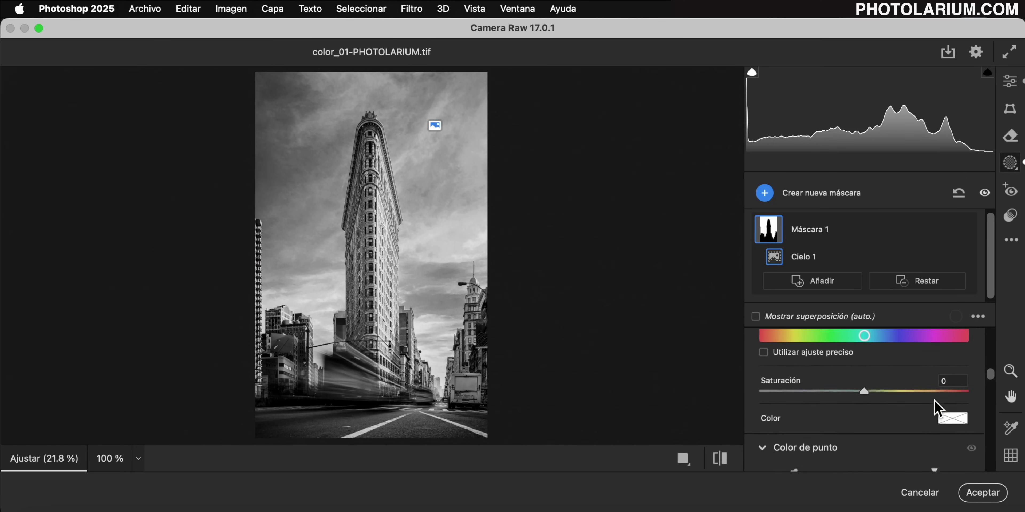
pyautogui.scroll(-2, 937, 407)
pyautogui.scroll(-3, 937, 409)
pyautogui.scroll(-3, 937, 409)
pyautogui.scroll(-2, 937, 409)
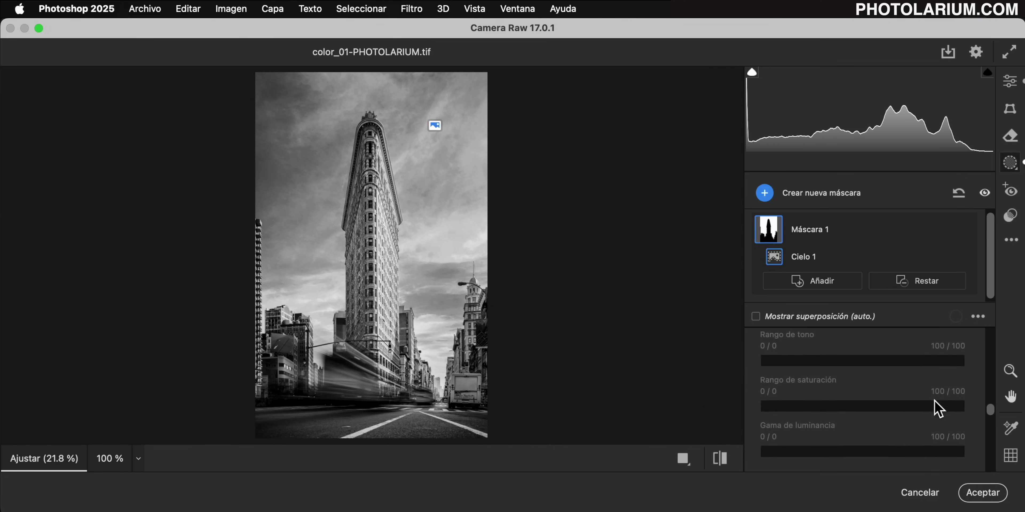
pyautogui.scroll(-2, 938, 409)
pyautogui.scroll(-2, 937, 408)
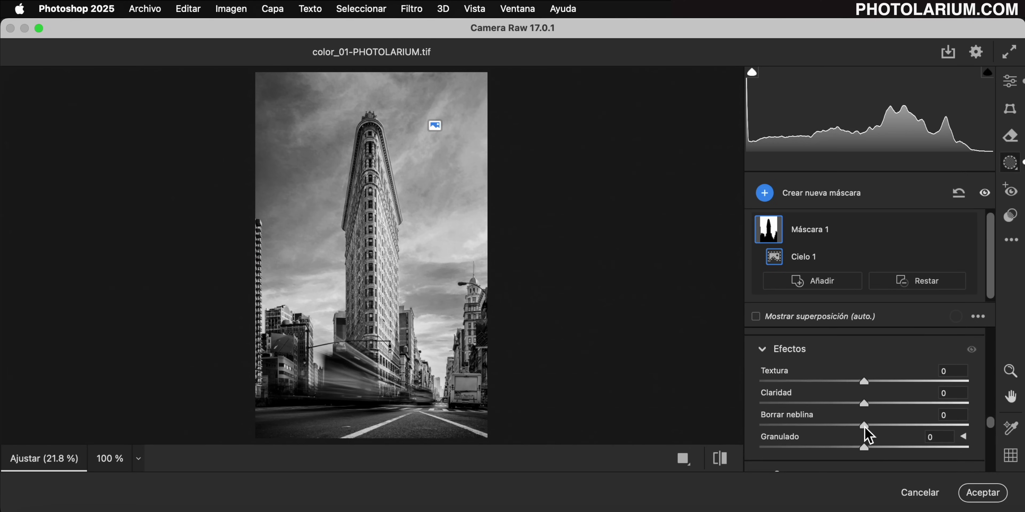
pyautogui.moveTo(864, 427); pyautogui.dragTo(911, 425)
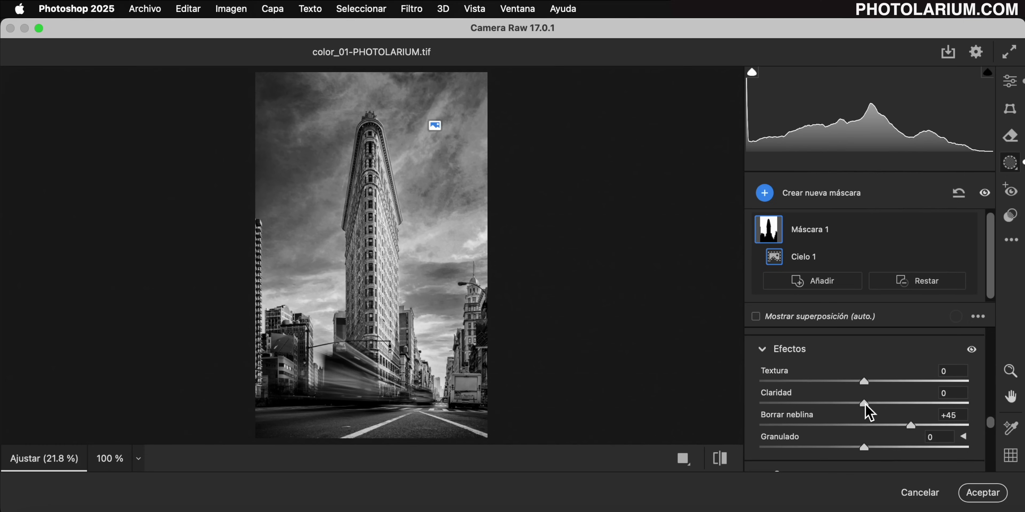
pyautogui.moveTo(865, 405); pyautogui.dragTo(895, 405)
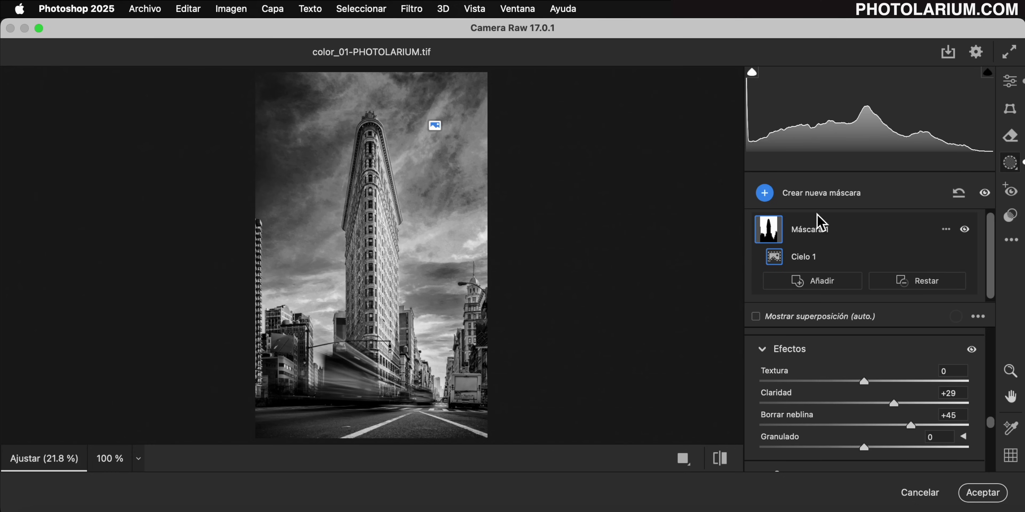
pyautogui.click(765, 193)
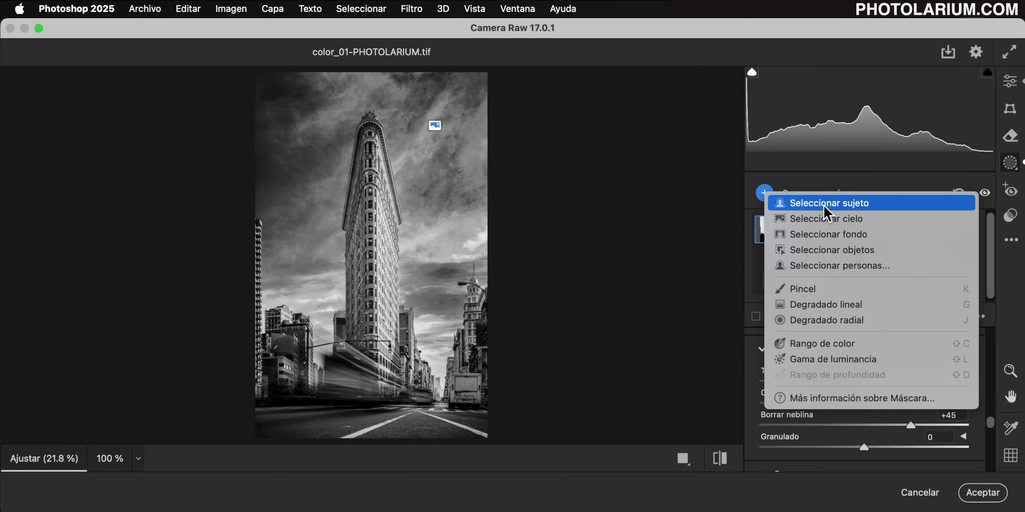
# Create a Select Subject mask on the Flatiron Building, then brush-subtract the neighbouring building on its right
pyautogui.click(824, 207)
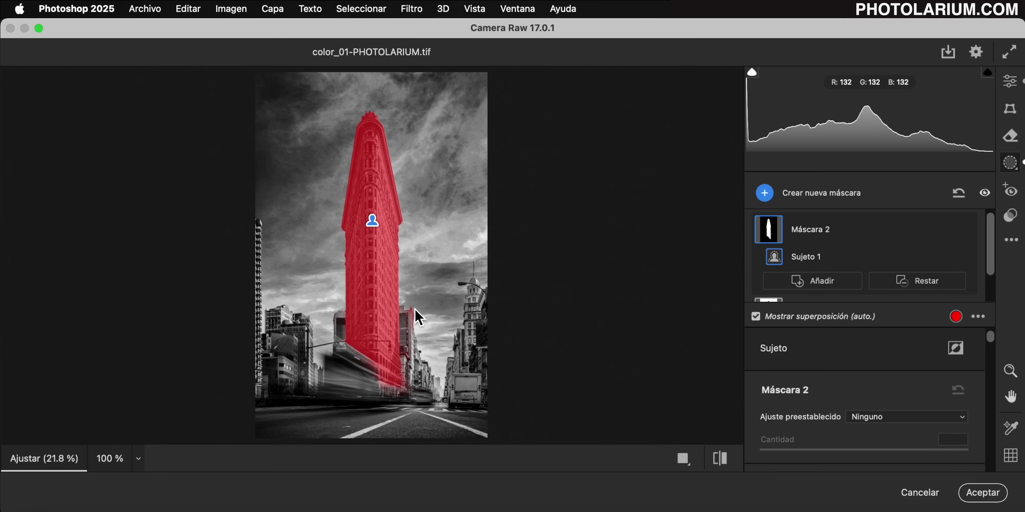
pyautogui.press('z')
pyautogui.moveTo(424, 326); pyautogui.dragTo(496, 334)
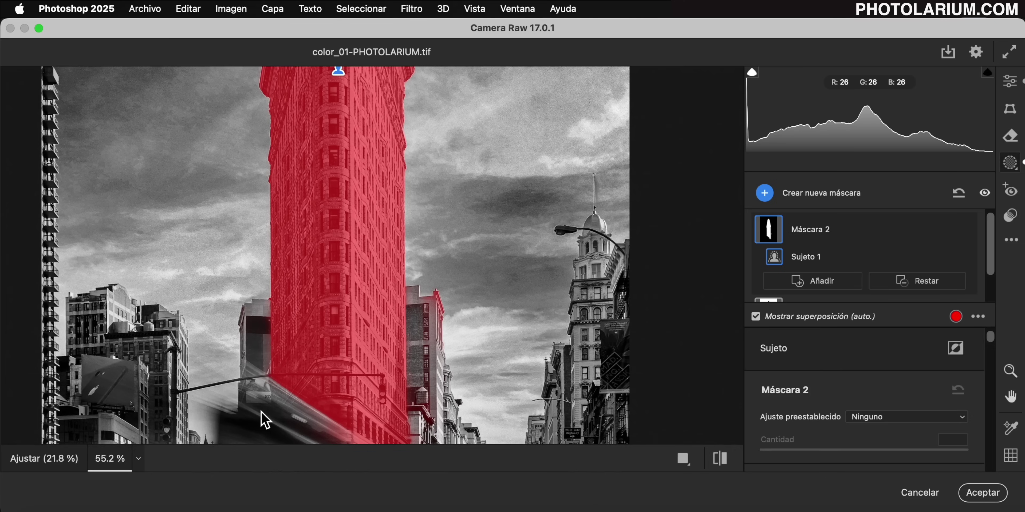
pyautogui.click(943, 283)
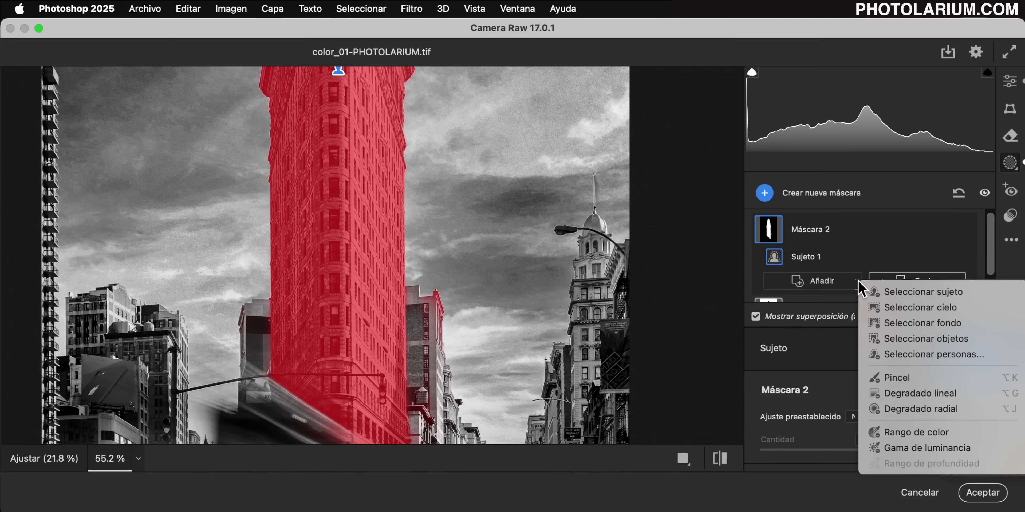
pyautogui.click(900, 383)
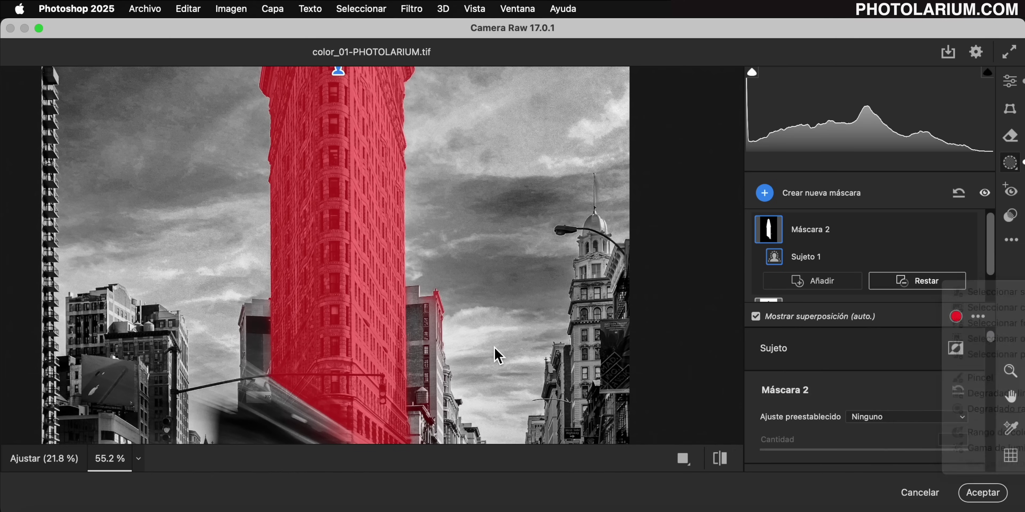
pyautogui.press('[')
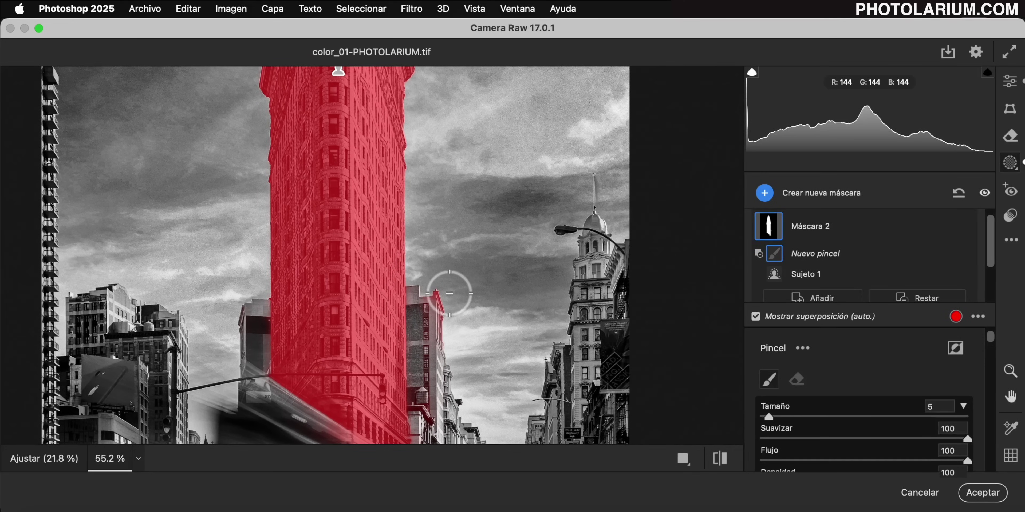
pyautogui.click(442, 296)
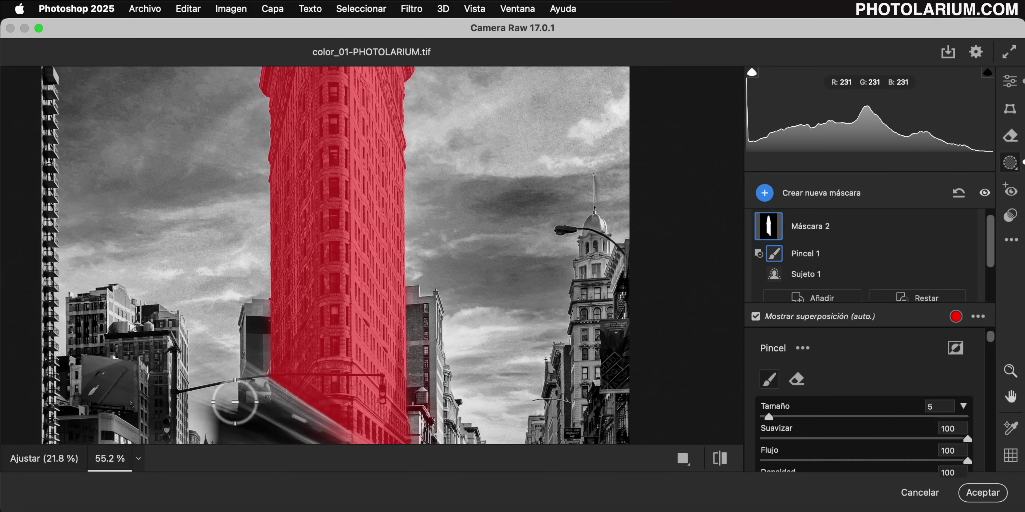
# Pan down to the street, fit the whole image in view and enlarge the brush
pyautogui.moveTo(538, 359); pyautogui.dragTo(553, 161)
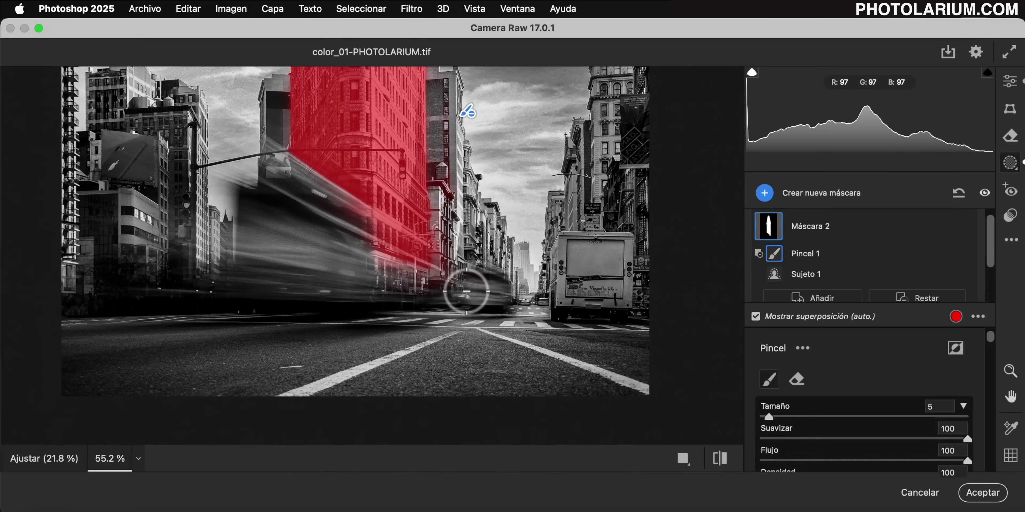
pyautogui.press('super+0')
pyautogui.press(']')
pyautogui.press(']')
pyautogui.press(']')
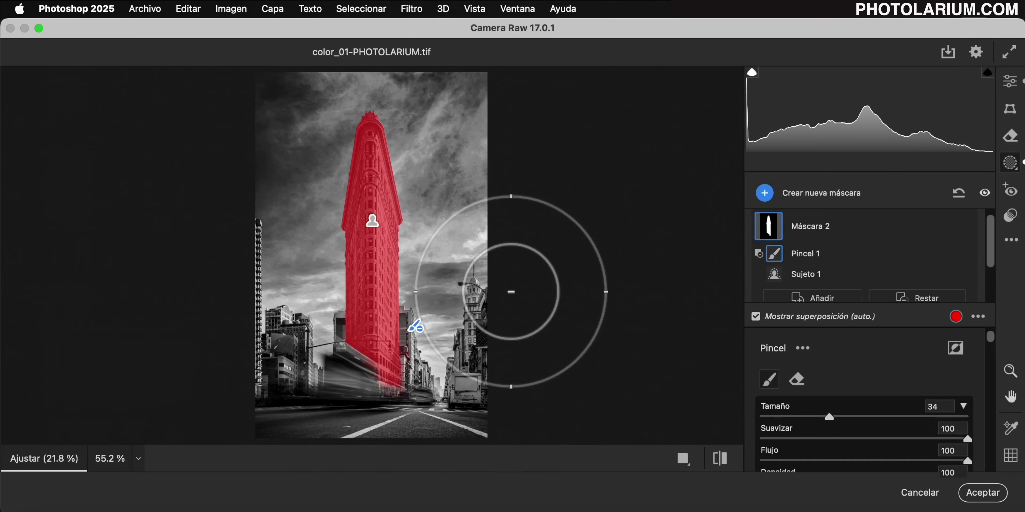
pyautogui.scroll(-3, 839, 395)
pyautogui.scroll(3, 842, 358)
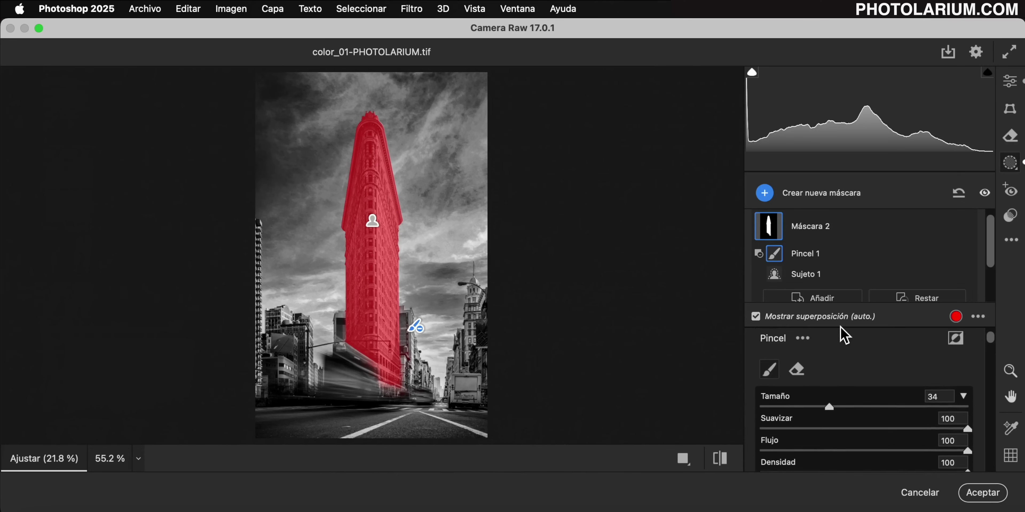
pyautogui.scroll(-3, 899, 409)
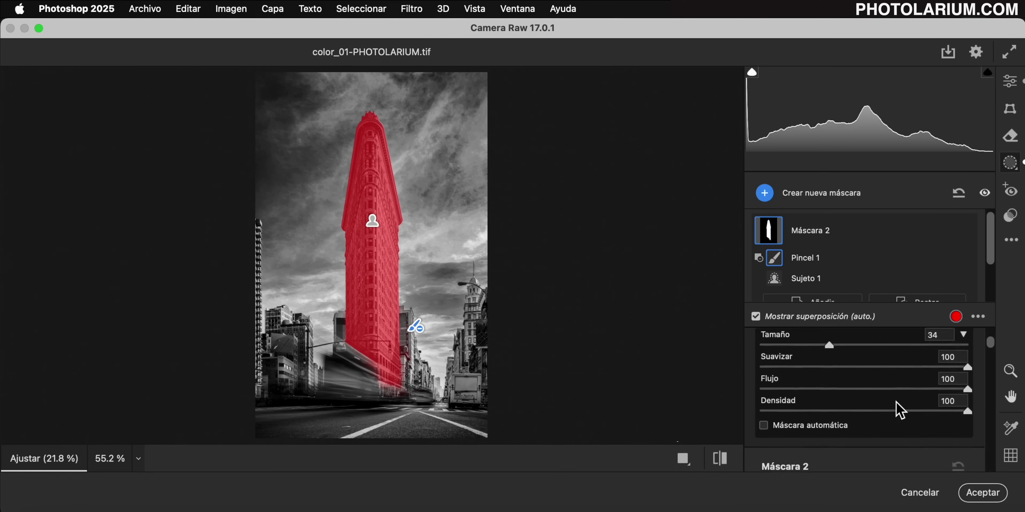
pyautogui.scroll(-3, 898, 408)
# Tone the building mask: exposure +0.20, highlights -21, shadows -23
pyautogui.scroll(-3, 897, 404)
pyautogui.scroll(1, 896, 402)
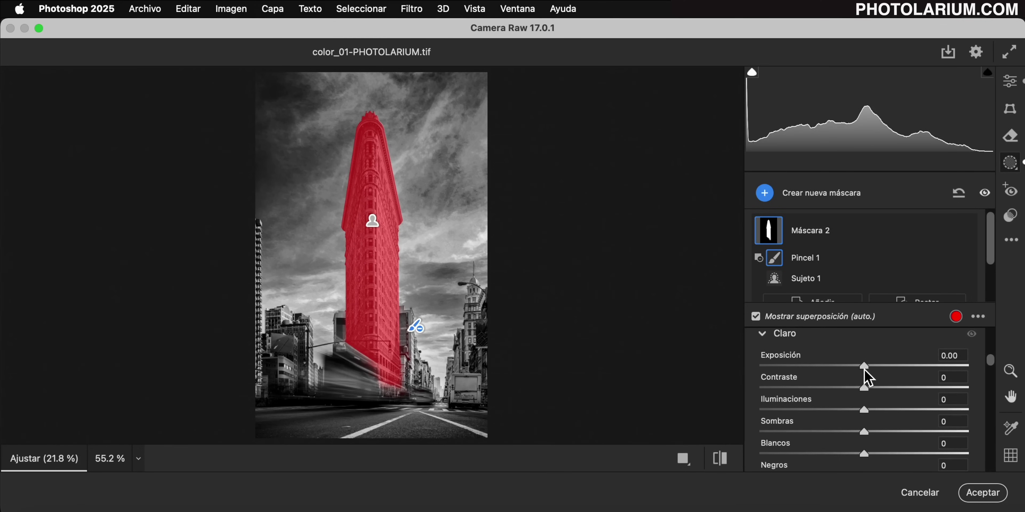
pyautogui.moveTo(864, 365); pyautogui.dragTo(870, 366)
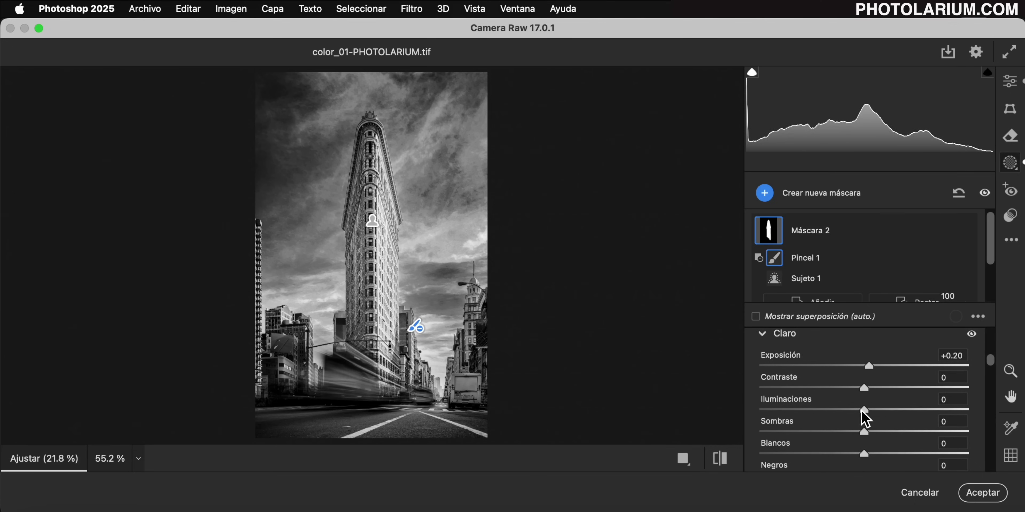
pyautogui.moveTo(862, 413); pyautogui.dragTo(842, 413)
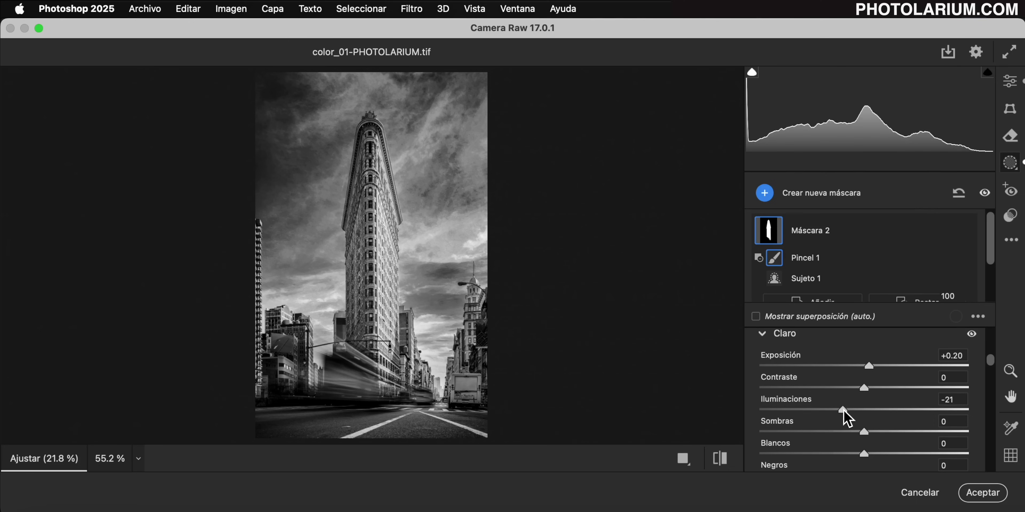
pyautogui.moveTo(864, 432)
pyautogui.mouseDown()
pyautogui.moveTo(835, 434)
pyautogui.moveTo(893, 440)
pyautogui.moveTo(846, 414)
pyautogui.mouseUp()
pyautogui.scroll(-1, 915, 438)
pyautogui.scroll(-1, 896, 442)
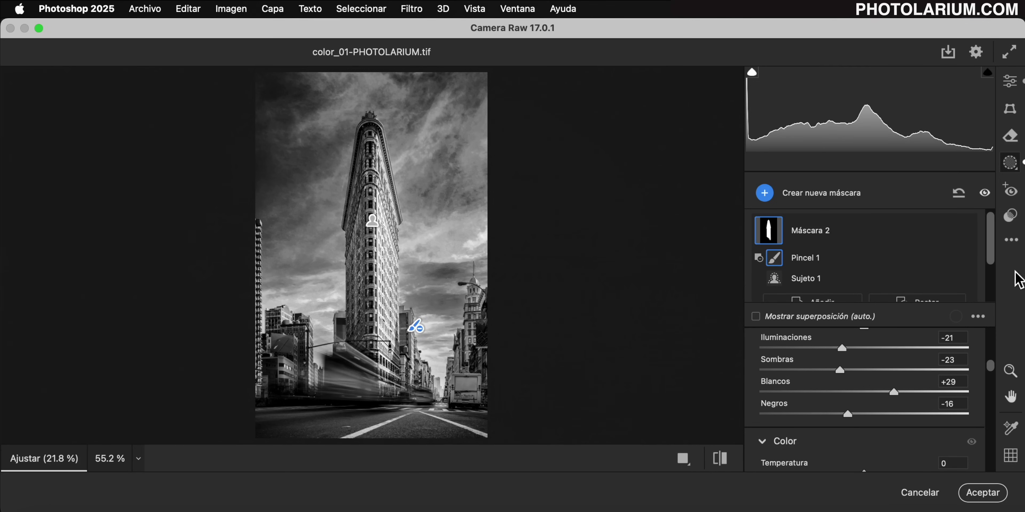
# Select the building mask and hide the mask pins and tool overlays
pyautogui.click(372, 219)
pyautogui.click(977, 317)
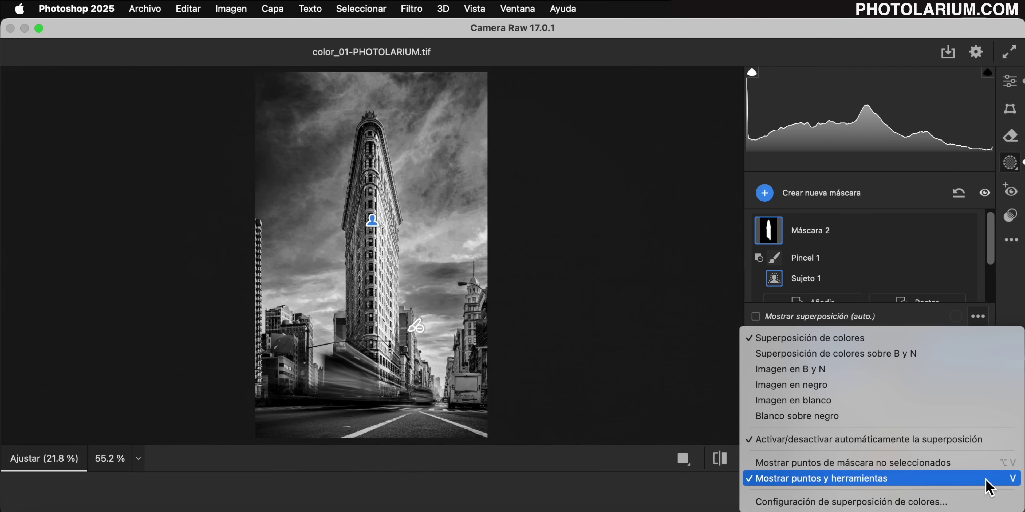
pyautogui.click(842, 479)
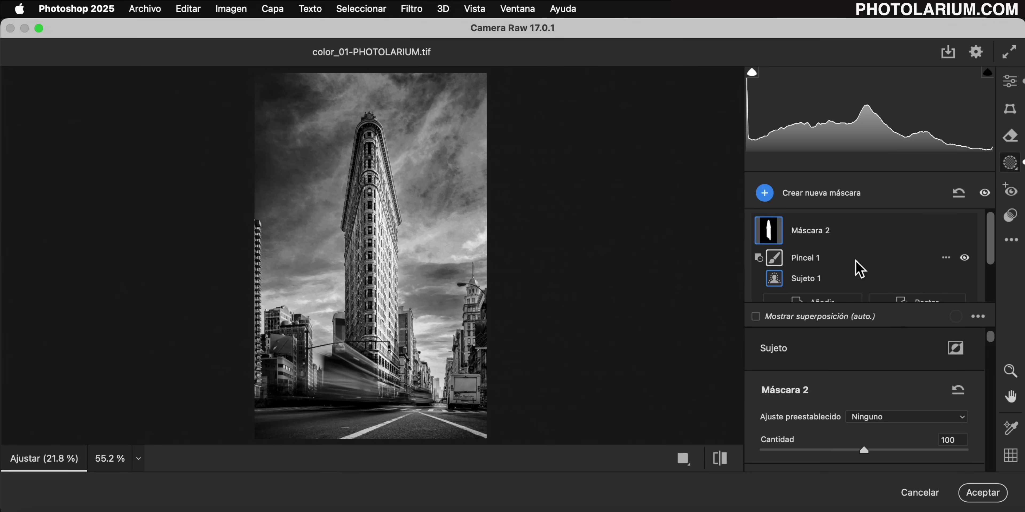
# Add a linear gradient mask fading in from the bottom-right corner
pyautogui.click(765, 194)
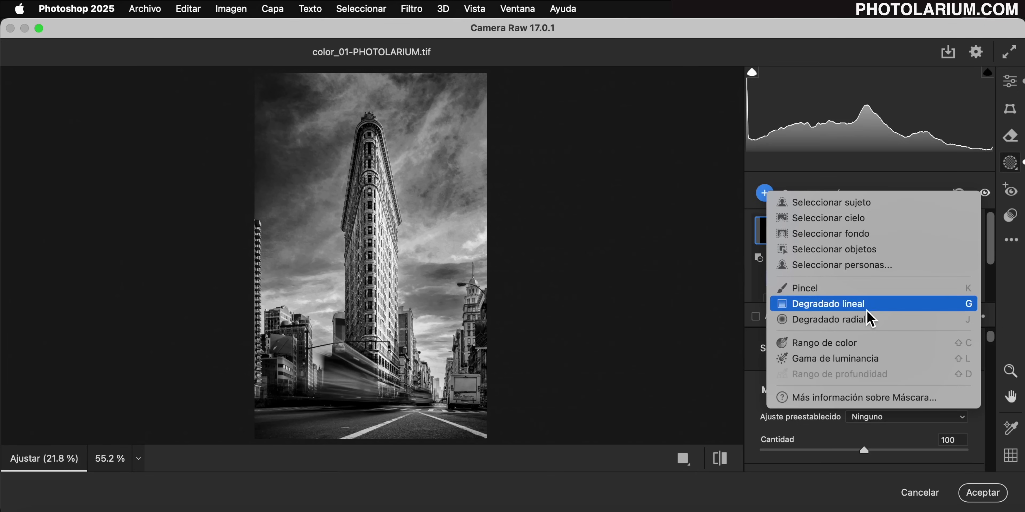
pyautogui.click(859, 306)
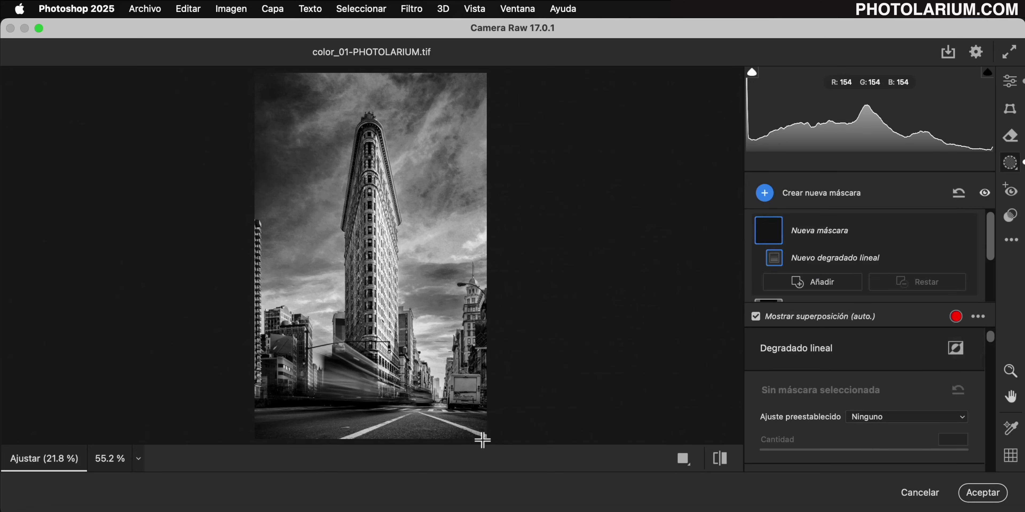
pyautogui.moveTo(482, 433); pyautogui.dragTo(411, 351)
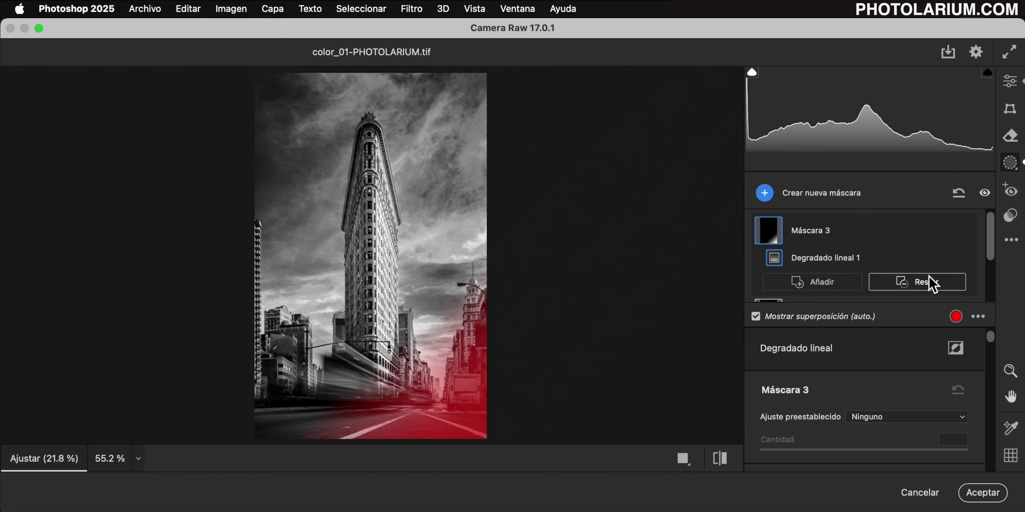
# Darken the bottom-right gradient mask with exposure -0.65 and blacks -17
pyautogui.scroll(-1, 915, 282)
pyautogui.scroll(-3, 901, 384)
pyautogui.scroll(-3, 910, 400)
pyautogui.scroll(-1, 911, 400)
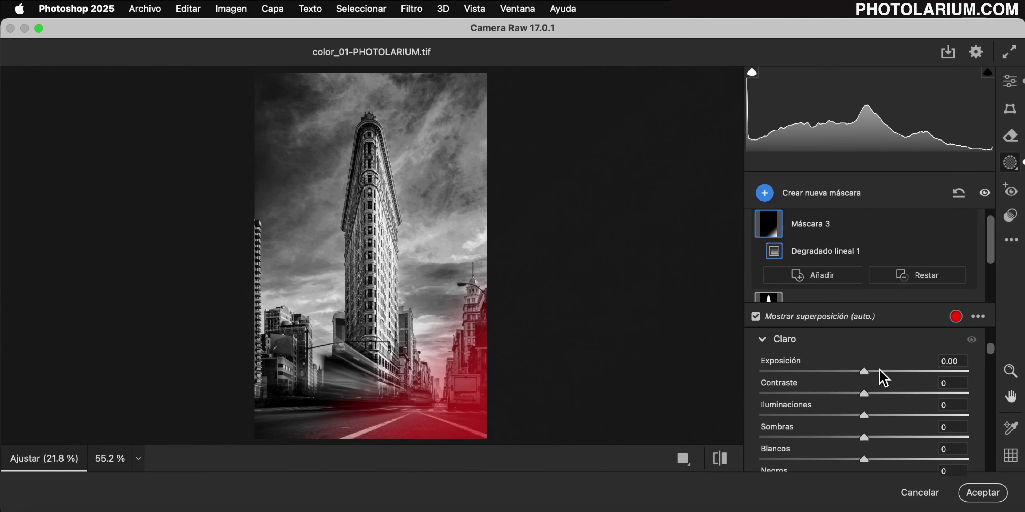
pyautogui.moveTo(867, 376)
pyautogui.mouseDown()
pyautogui.moveTo(851, 375)
pyautogui.moveTo(849, 361)
pyautogui.mouseUp()
pyautogui.scroll(-5, 849, 374)
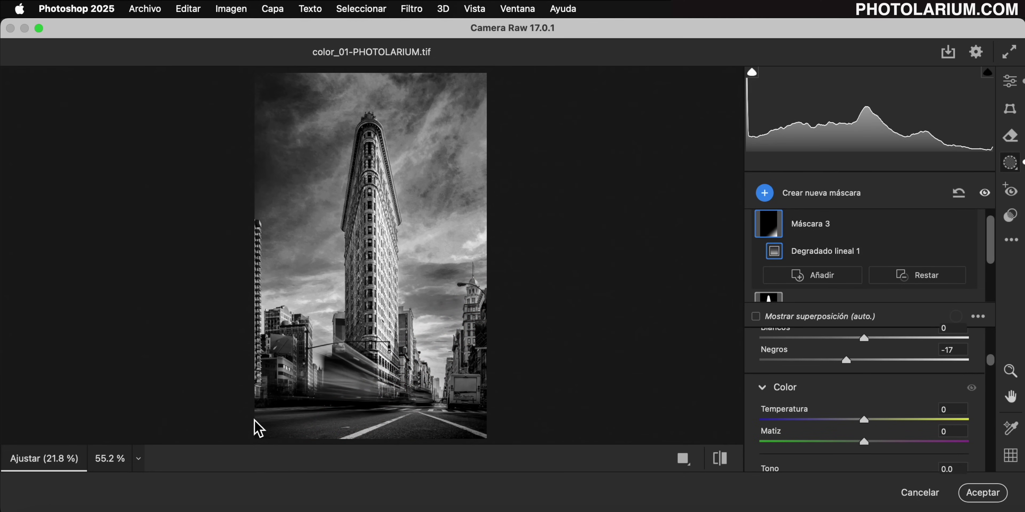
pyautogui.click(764, 194)
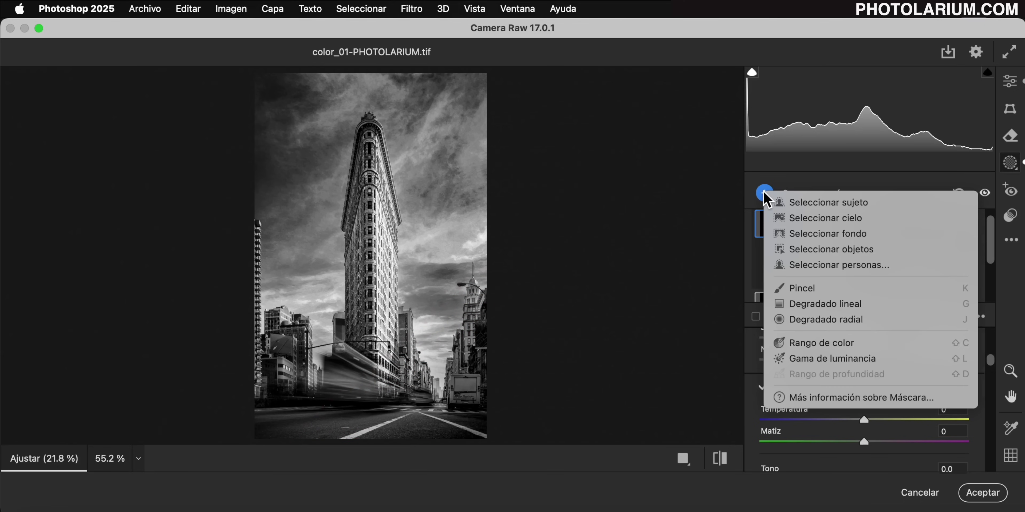
# Draw another linear gradient mask in from the bottom-left corner
pyautogui.click(857, 305)
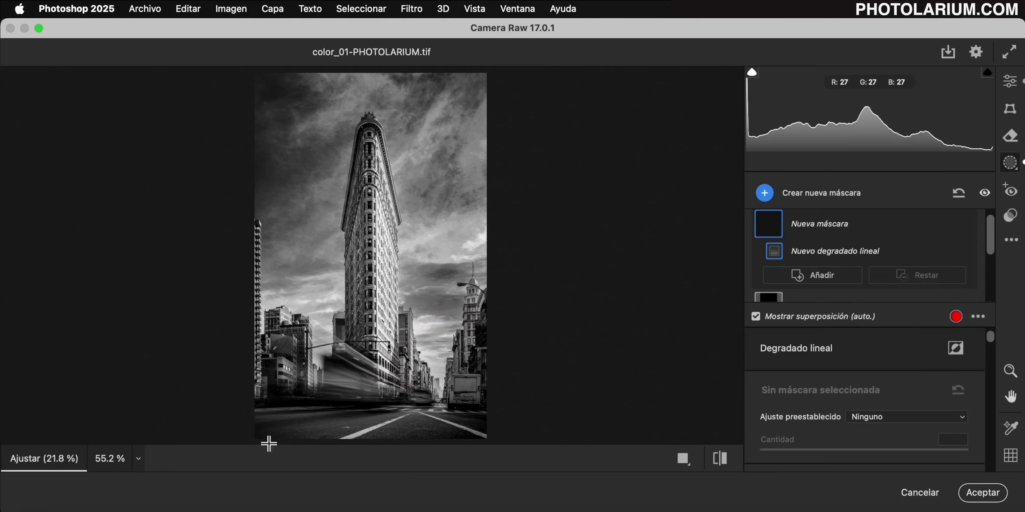
pyautogui.moveTo(258, 436); pyautogui.dragTo(303, 402)
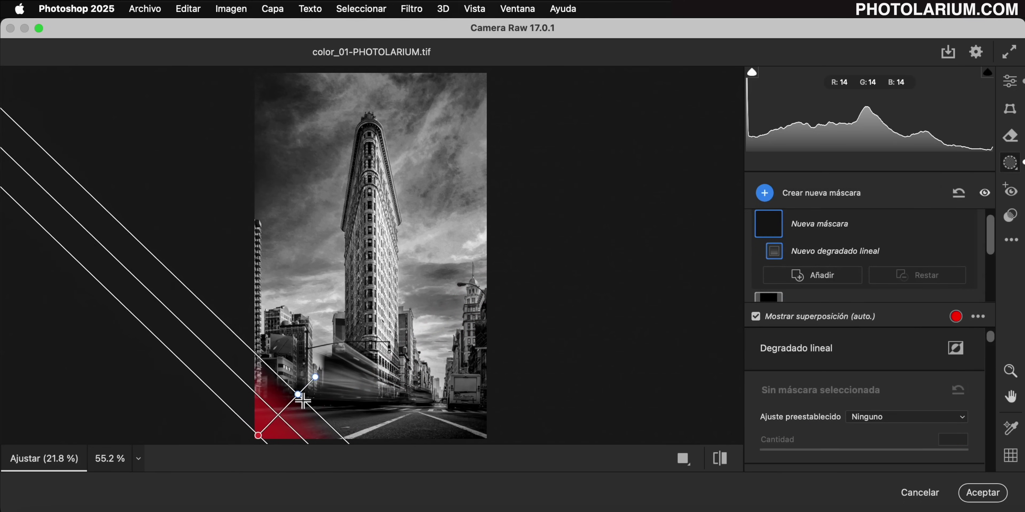
pyautogui.moveTo(302, 401); pyautogui.dragTo(334, 368)
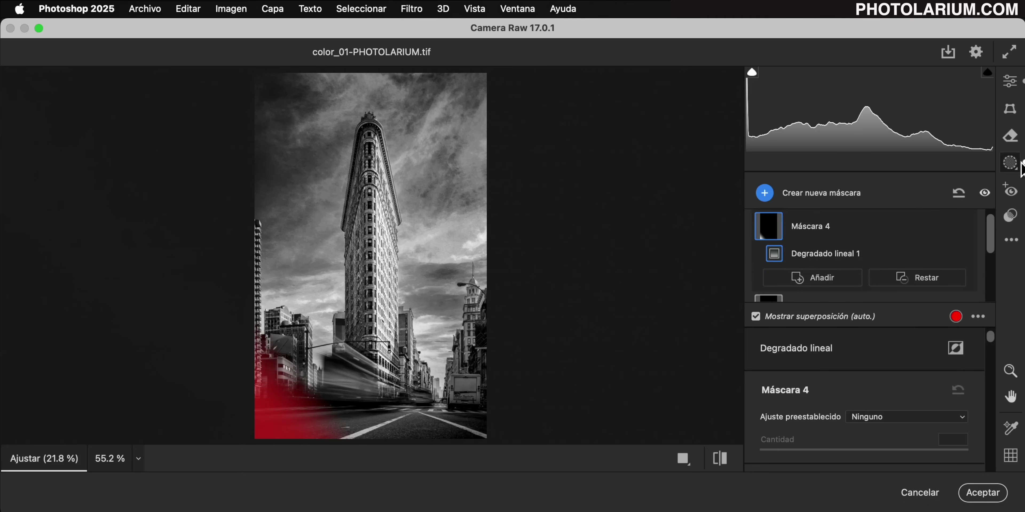
# Set the bottom-left gradient to exposure -0.20 and blacks -8
pyautogui.scroll(-3, 906, 431)
pyautogui.scroll(-3, 906, 435)
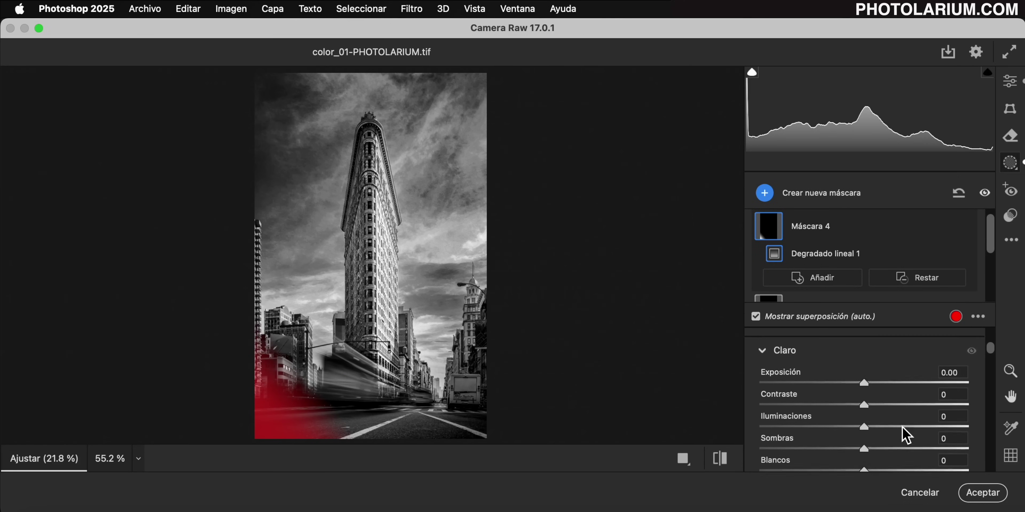
pyautogui.moveTo(864, 382); pyautogui.dragTo(860, 383)
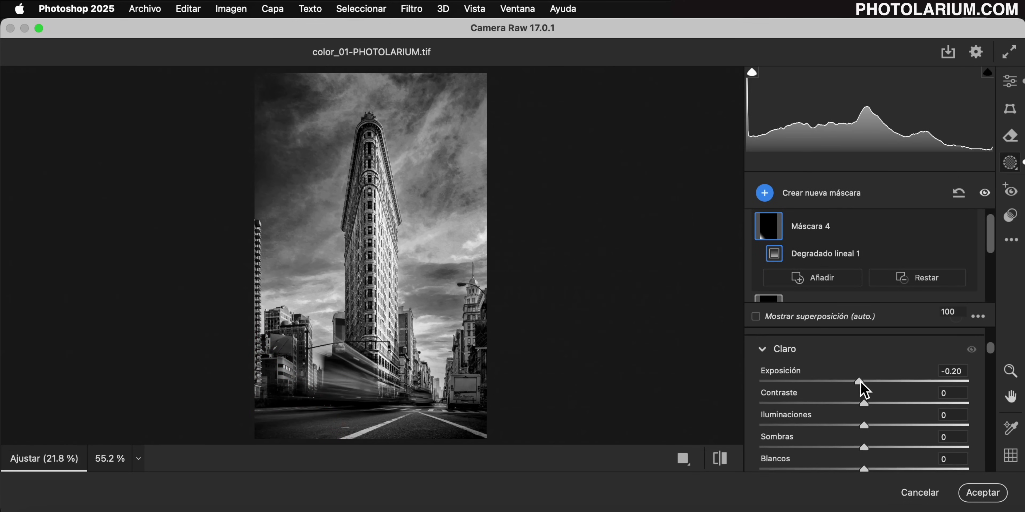
pyautogui.scroll(-3, 897, 430)
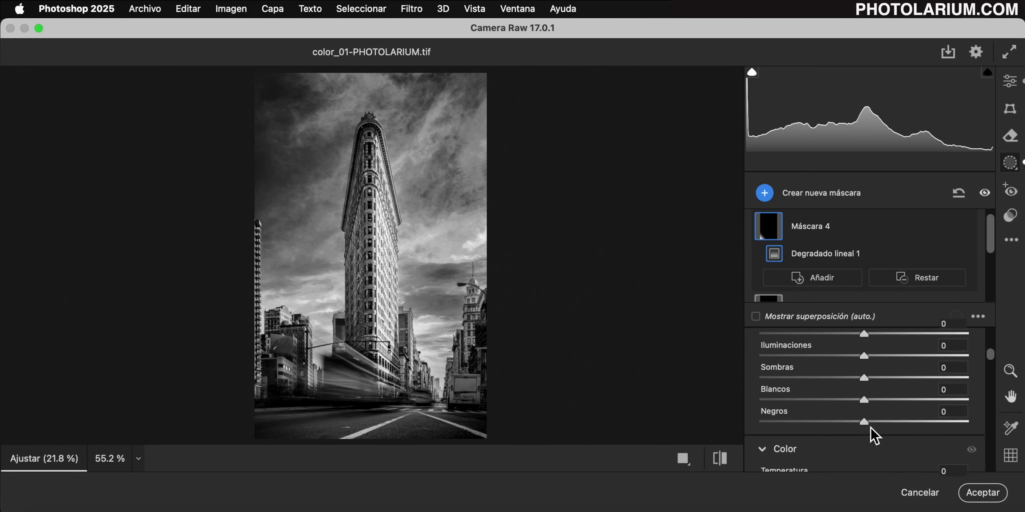
pyautogui.moveTo(864, 422); pyautogui.dragTo(856, 422)
# Apply the Camera Raw edits and open the Arreglitos smart object, fitted on screen
pyautogui.click(984, 495)
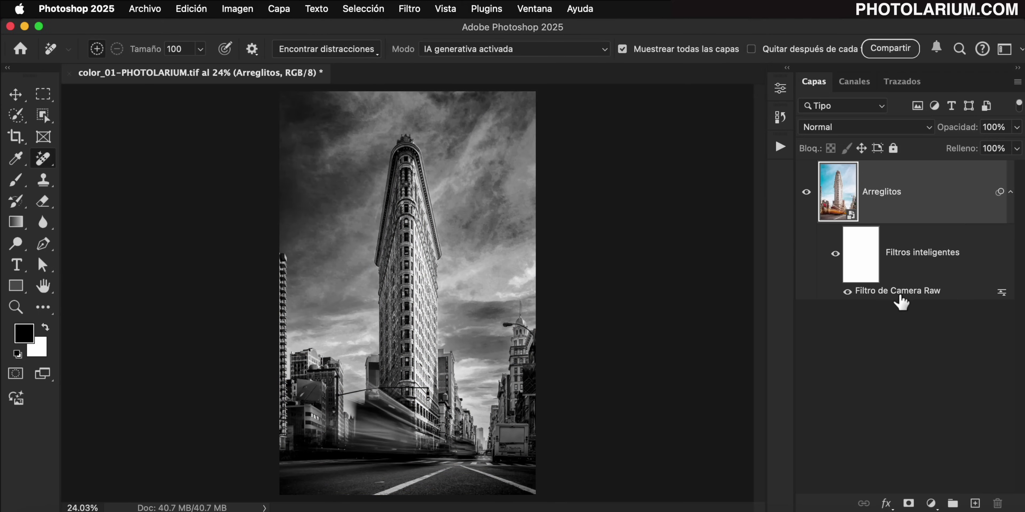
pyautogui.doubleClick(842, 205)
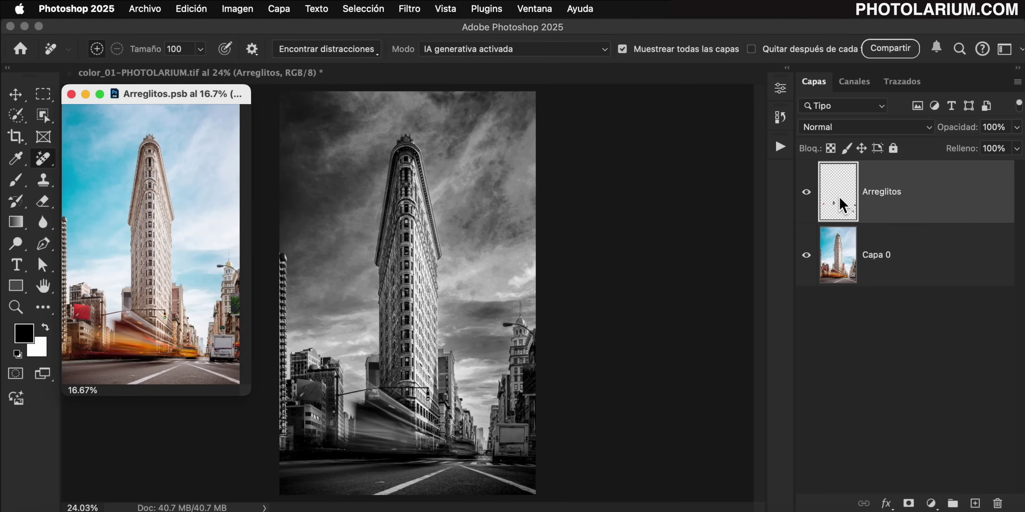
pyautogui.moveTo(128, 102)
pyautogui.mouseDown()
pyautogui.moveTo(425, 119)
pyautogui.moveTo(423, 76)
pyautogui.moveTo(433, 78)
pyautogui.mouseUp()
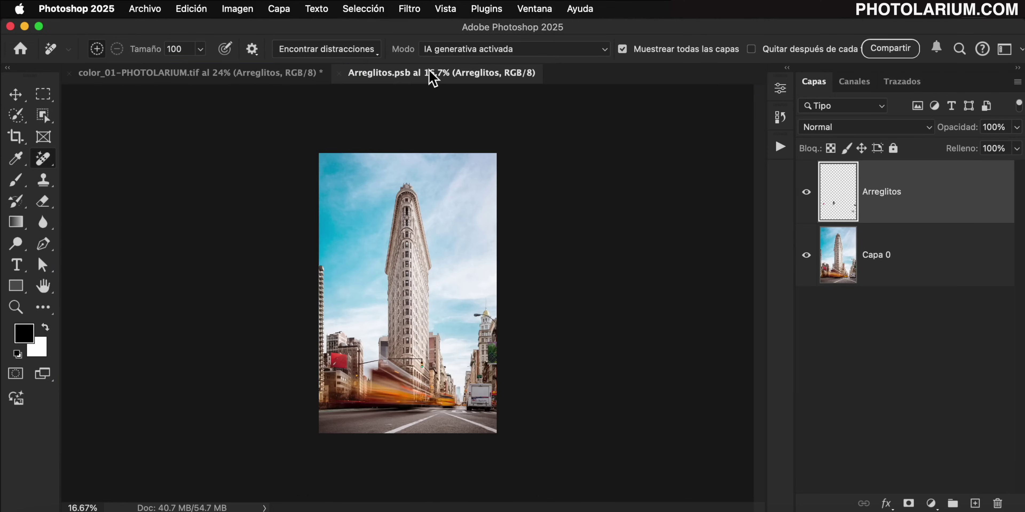
pyautogui.press('super+0')
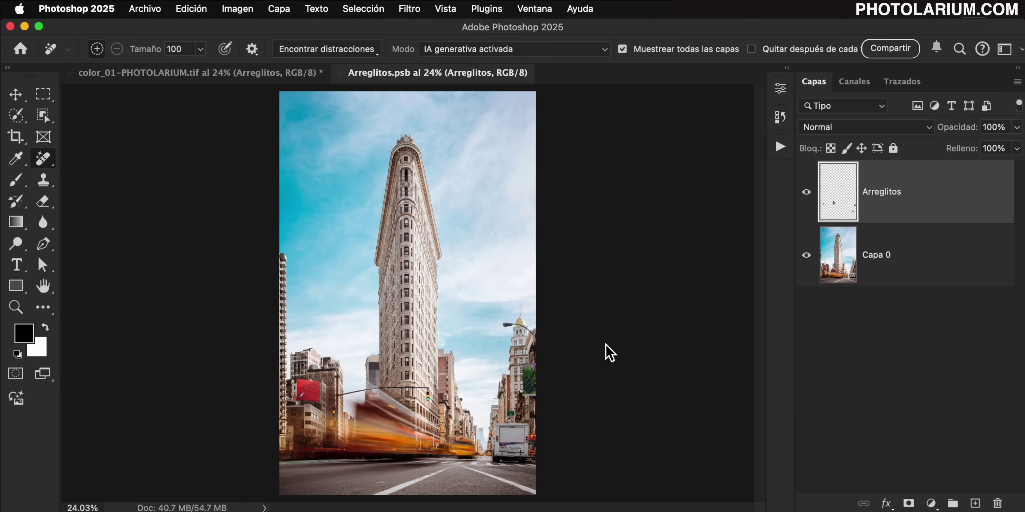
# Remove the streetlight arm and left-edge balcony, then save and close Arreglitos
pyautogui.click(516, 330)
pyautogui.moveTo(501, 329); pyautogui.dragTo(570, 363)
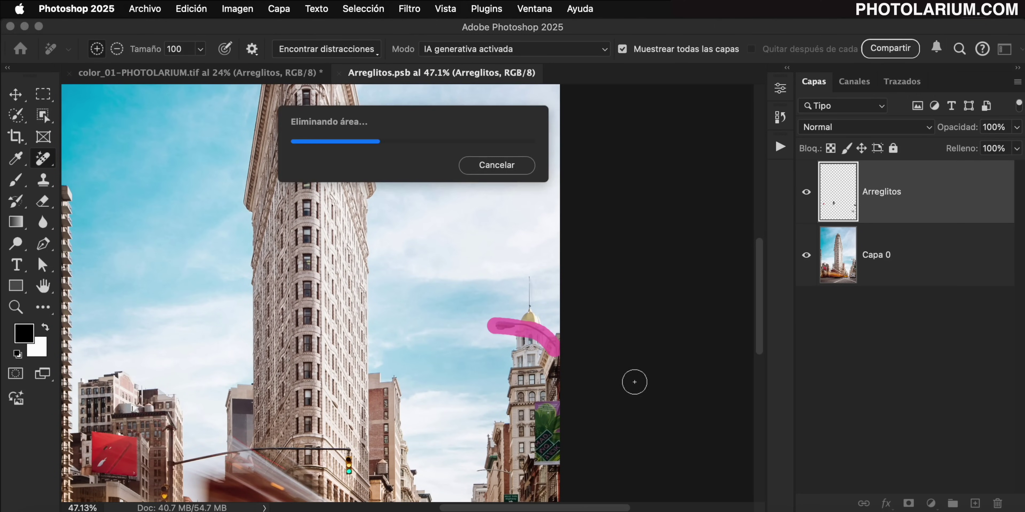
pyautogui.moveTo(144, 320)
pyautogui.mouseDown()
pyautogui.moveTo(387, 281)
pyautogui.moveTo(380, 257)
pyautogui.mouseUp()
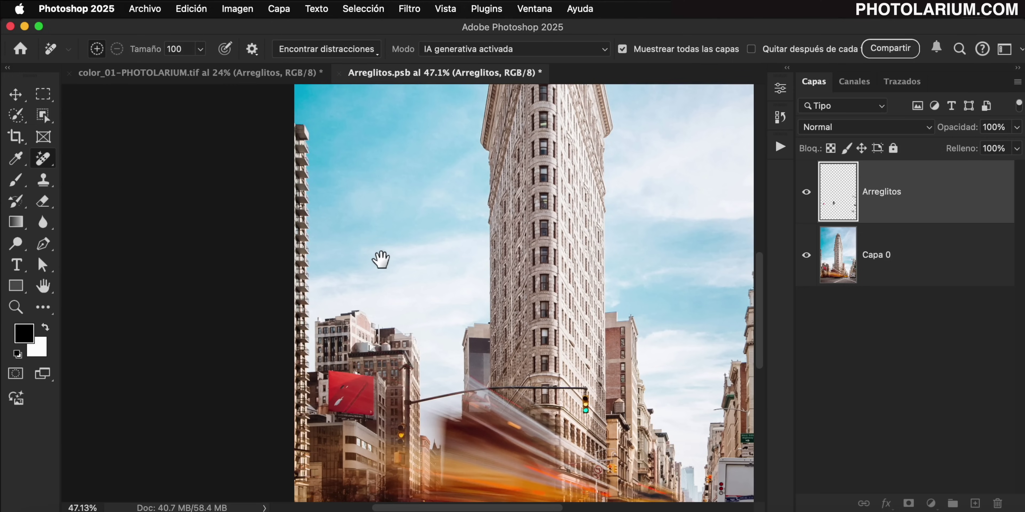
pyautogui.moveTo(299, 139); pyautogui.dragTo(299, 142)
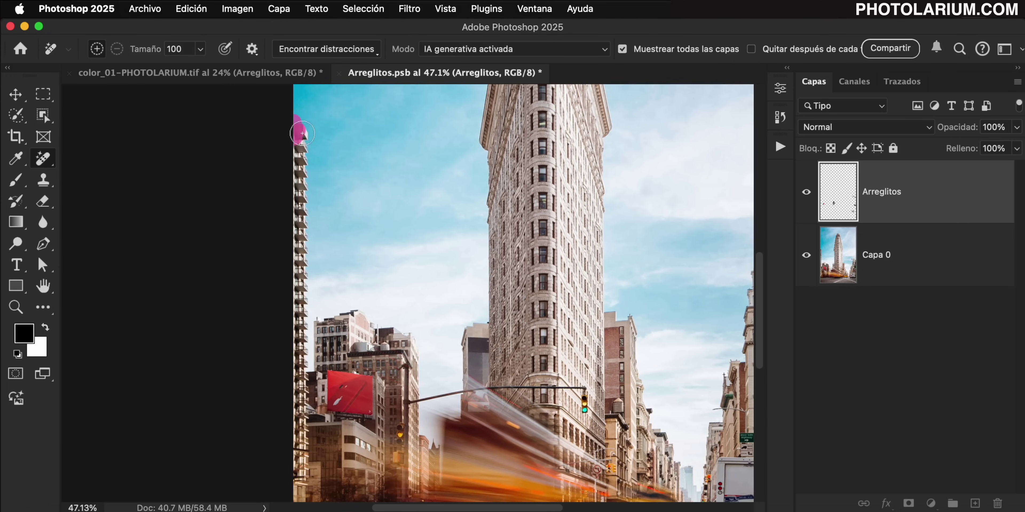
pyautogui.scroll(-5, 385, 323)
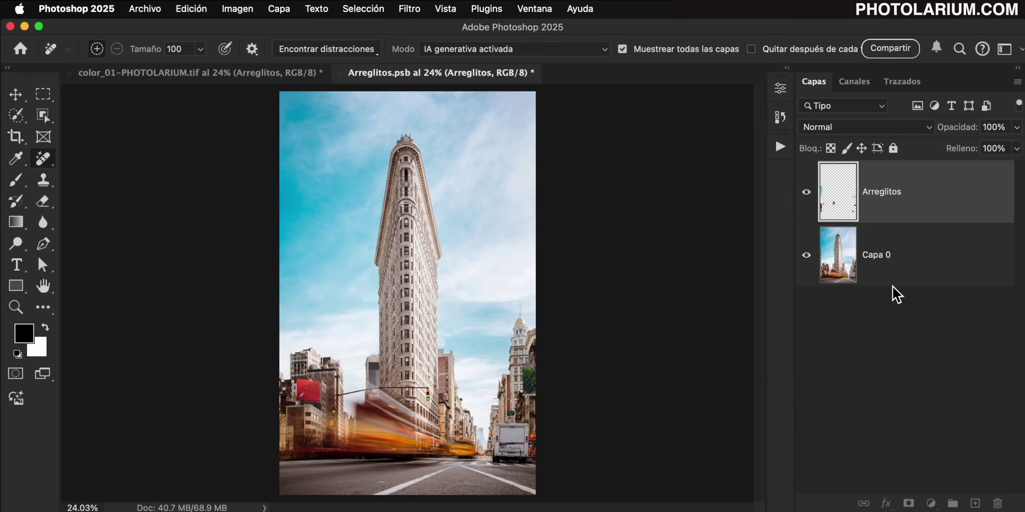
pyautogui.hotkey('ctrl', 's')
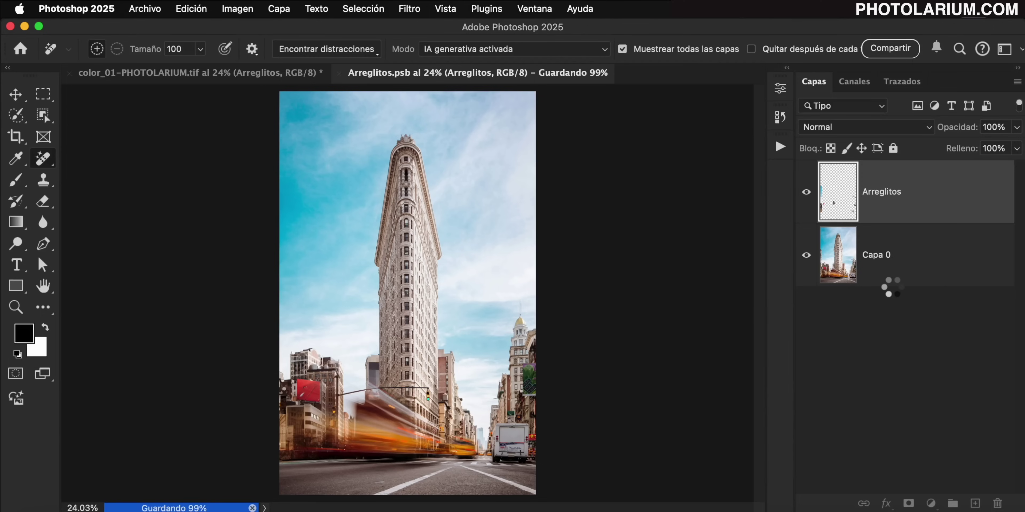
pyautogui.click(339, 73)
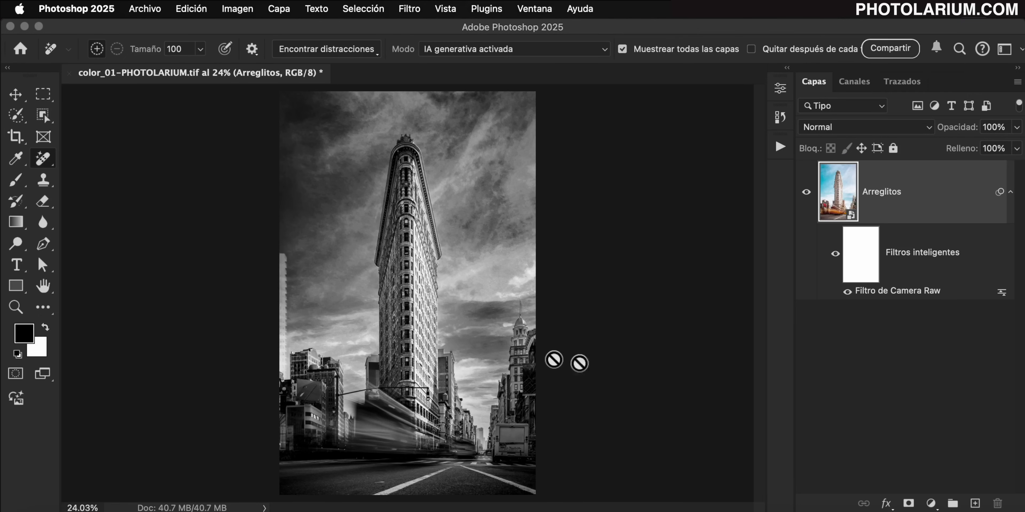
# Reopen the Camera Raw filter in Masking and zoom into the upper building and sky
pyautogui.doubleClick(887, 294)
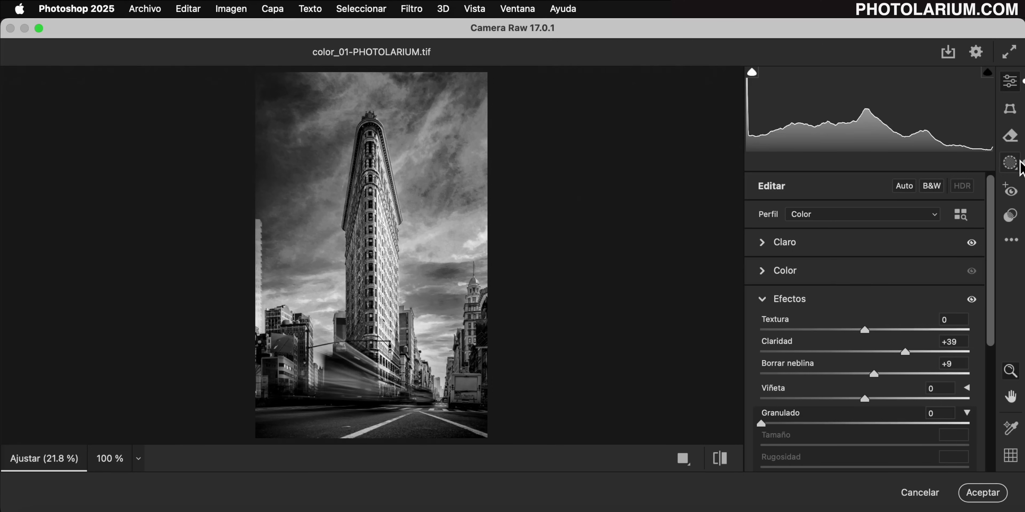
pyautogui.click(1011, 163)
pyautogui.scroll(-2, 843, 249)
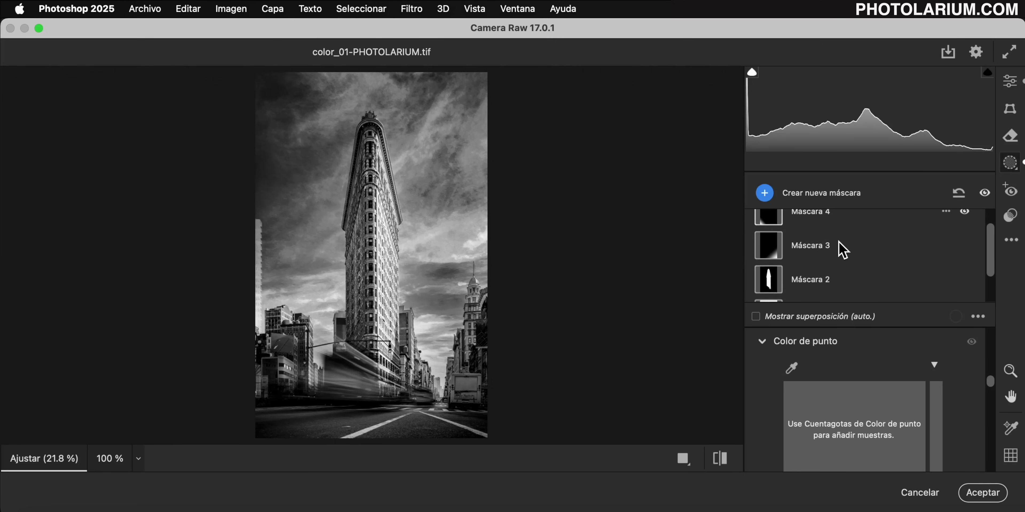
pyautogui.scroll(-2, 841, 247)
pyautogui.moveTo(769, 278)
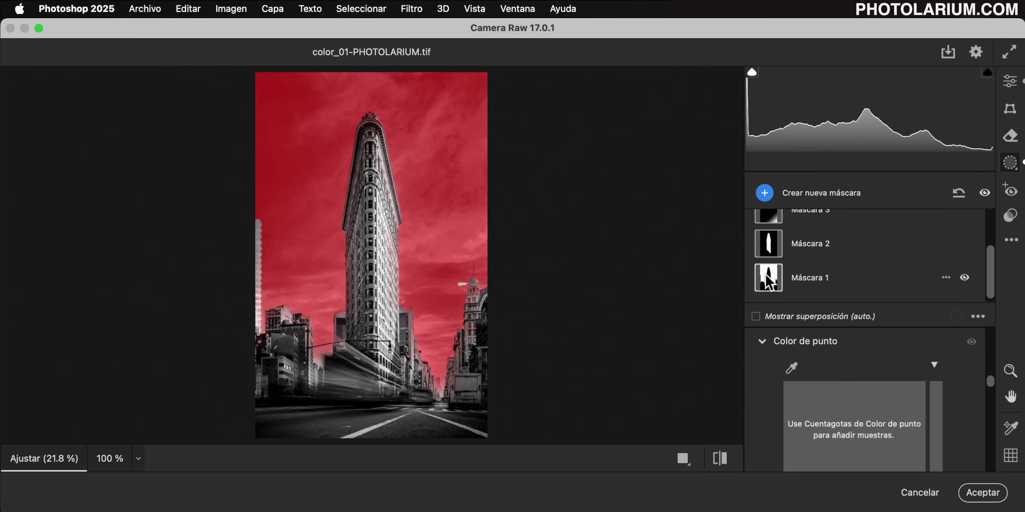
pyautogui.press('z')
pyautogui.moveTo(463, 288)
pyautogui.mouseDown()
pyautogui.moveTo(503, 333)
pyautogui.moveTo(499, 297)
pyautogui.mouseUp()
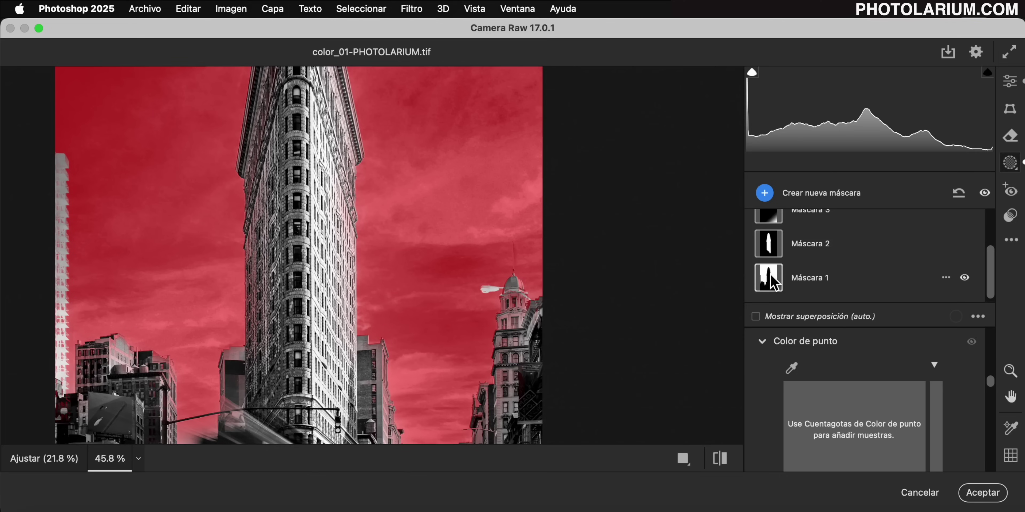
# Add a small-brush stroke over the left-hand sky to Máscara 1
pyautogui.click(773, 282)
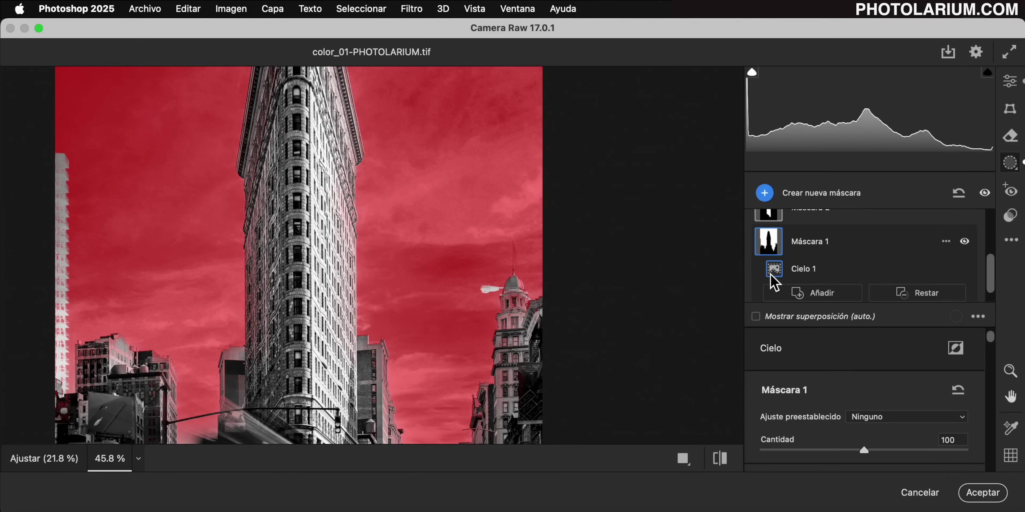
pyautogui.click(820, 282)
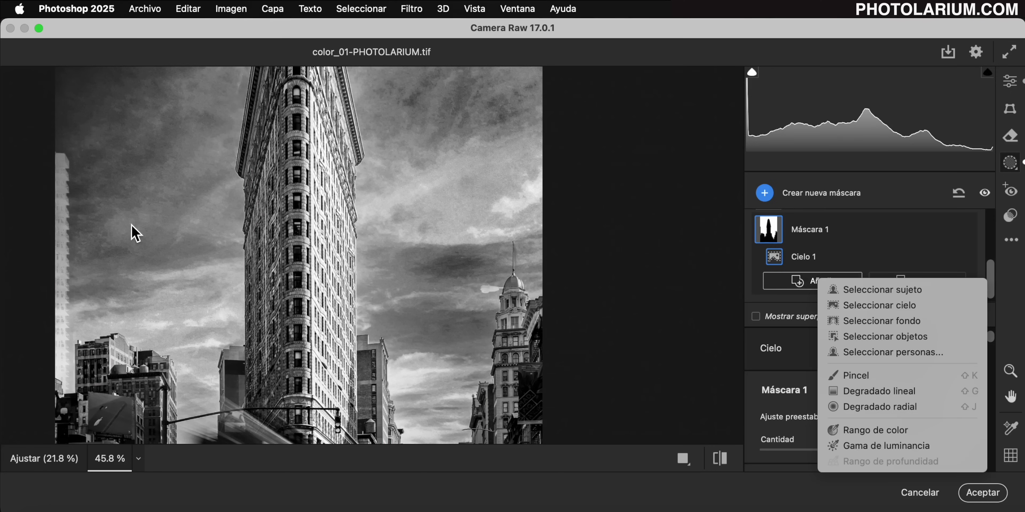
pyautogui.click(900, 380)
pyautogui.press('[')
pyautogui.press('[')
pyautogui.press('[')
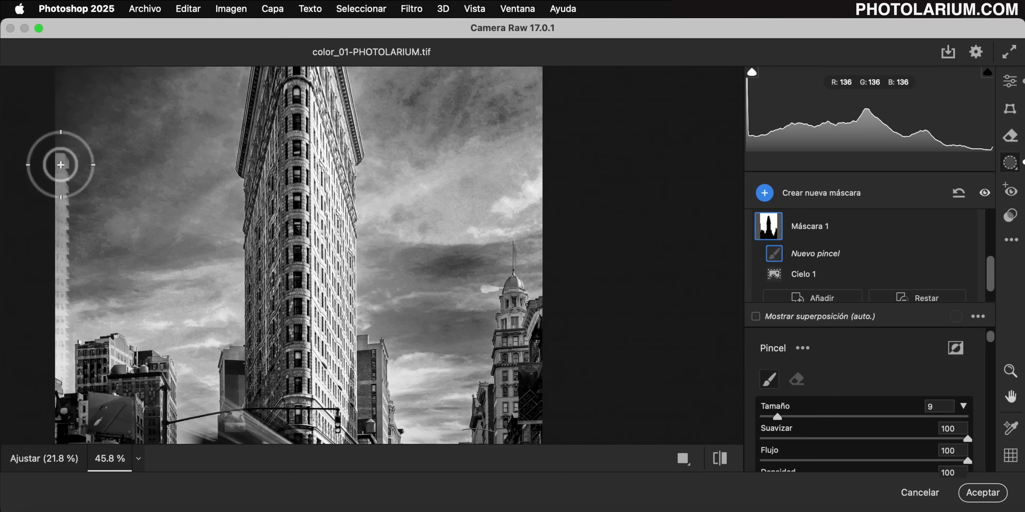
pyautogui.press('[')
pyautogui.press('[')
pyautogui.press('[')
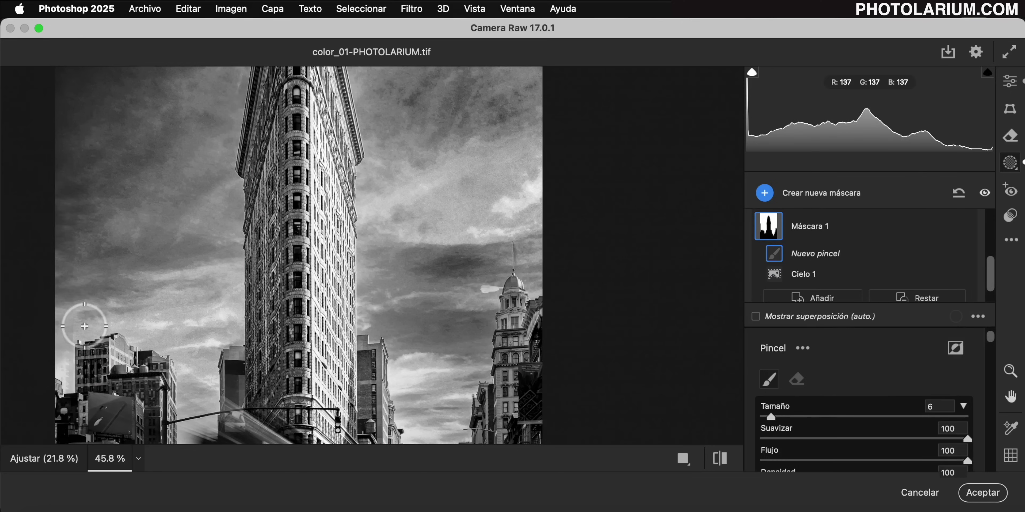
pyautogui.moveTo(85, 327); pyautogui.dragTo(88, 261)
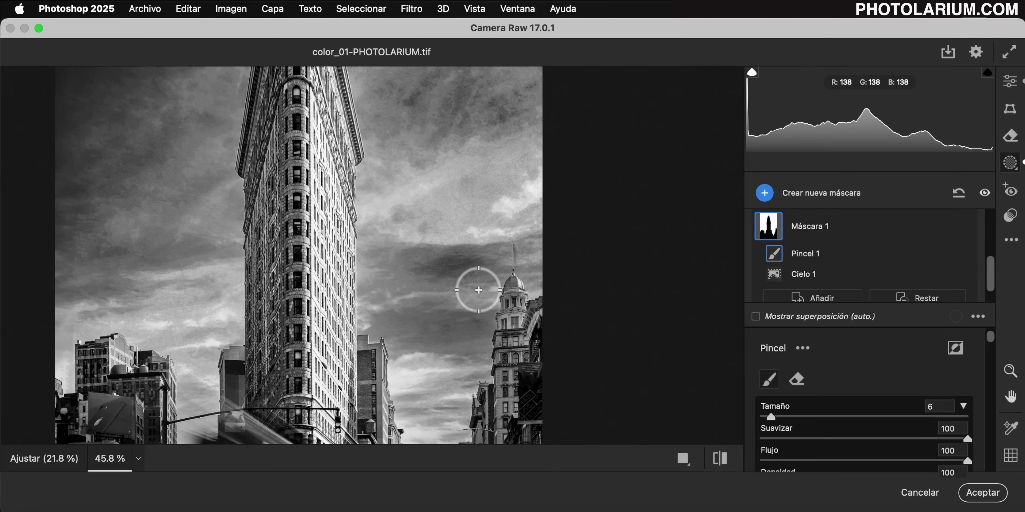
pyautogui.press('[')
pyautogui.press('[')
pyautogui.press('[')
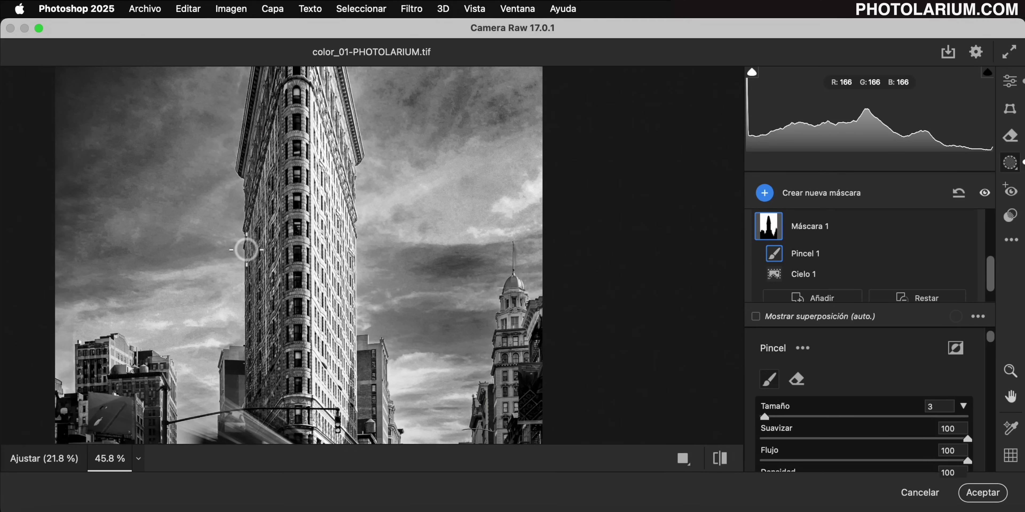
pyautogui.press('super+0')
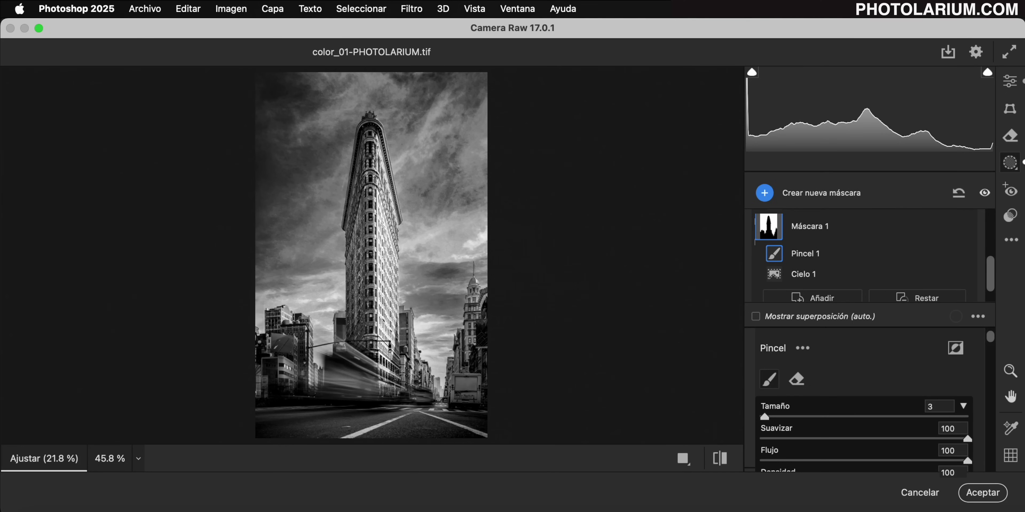
# Create a radial gradient mask over the sky right of the tower
pyautogui.click(765, 194)
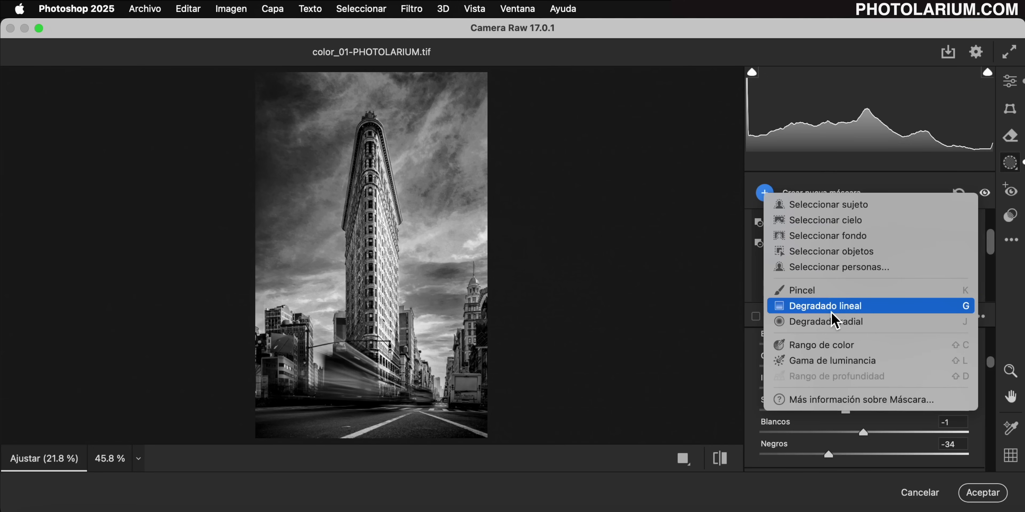
pyautogui.click(856, 334)
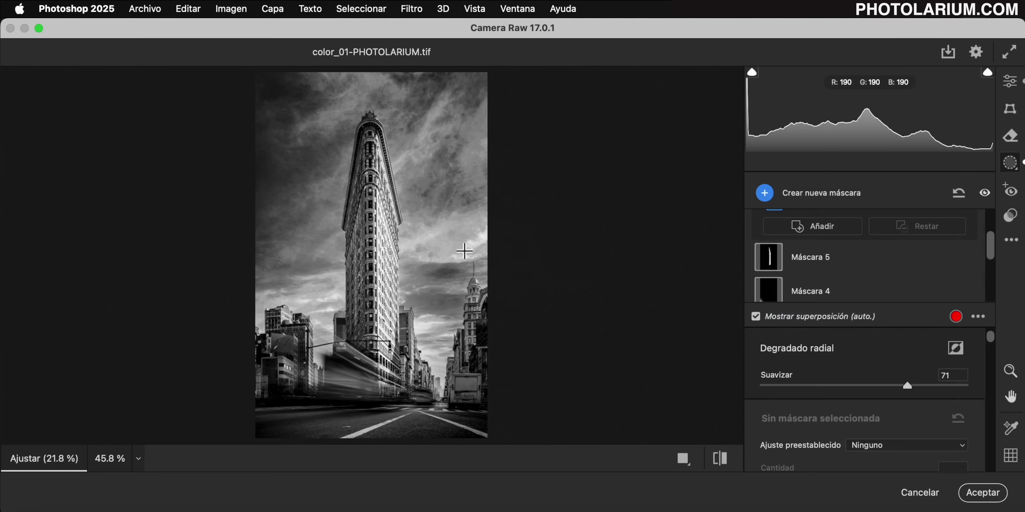
pyautogui.moveTo(496, 255); pyautogui.dragTo(519, 267)
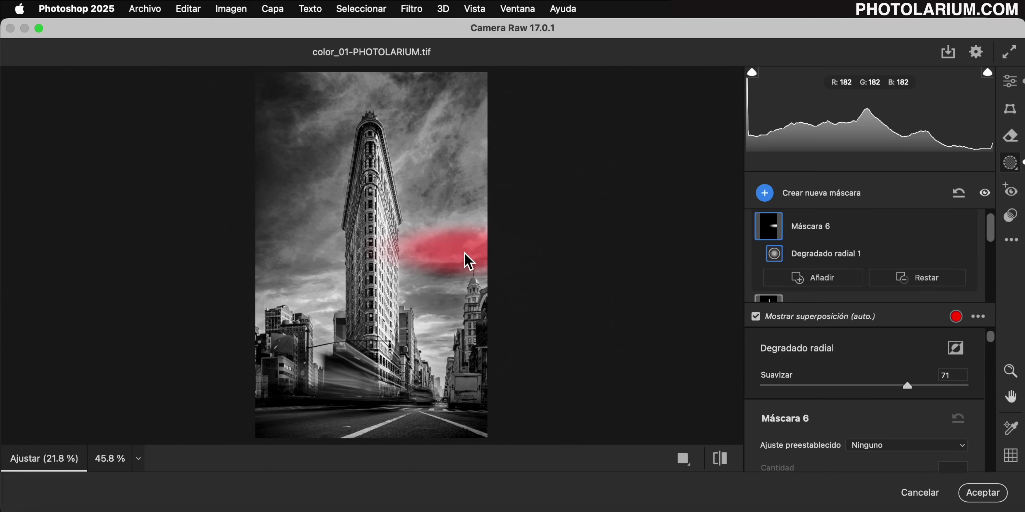
pyautogui.moveTo(478, 257); pyautogui.dragTo(482, 268)
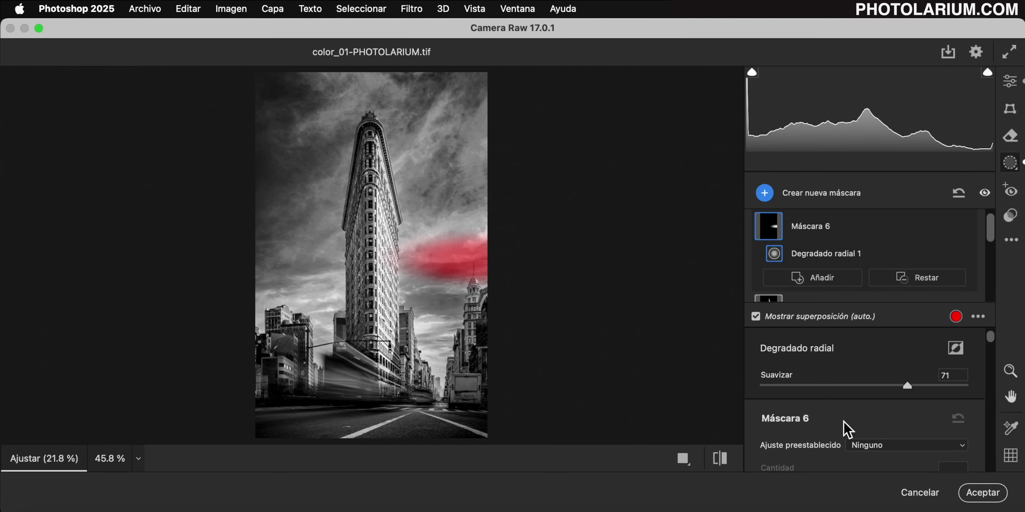
# Raise the radial mask's exposure to +0.70
pyautogui.scroll(-2, 895, 420)
pyautogui.scroll(-3, 893, 418)
pyautogui.scroll(-1, 893, 417)
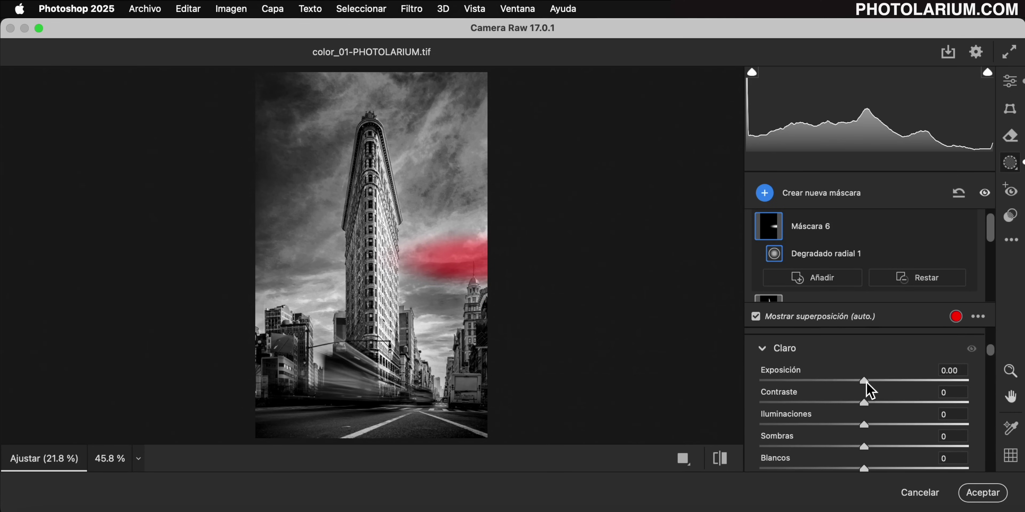
pyautogui.moveTo(868, 385); pyautogui.dragTo(889, 386)
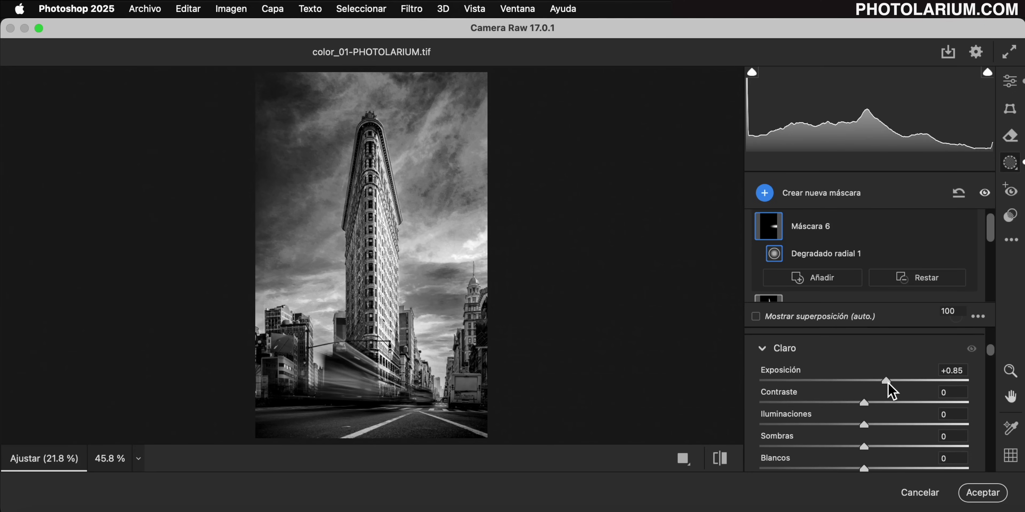
# Lower the radial mask's dehaze to -73 and clarity to -45
pyautogui.scroll(-2, 916, 433)
pyautogui.scroll(-2, 915, 434)
pyautogui.scroll(-2, 915, 434)
pyautogui.scroll(-2, 915, 434)
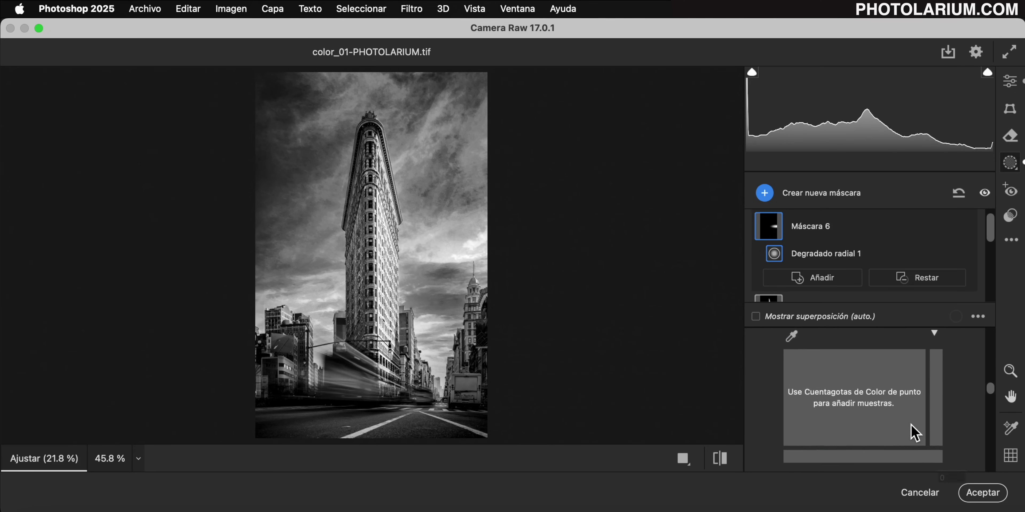
pyautogui.scroll(-2, 915, 433)
pyautogui.scroll(-2, 914, 434)
pyautogui.scroll(-2, 915, 434)
pyautogui.scroll(-1, 914, 433)
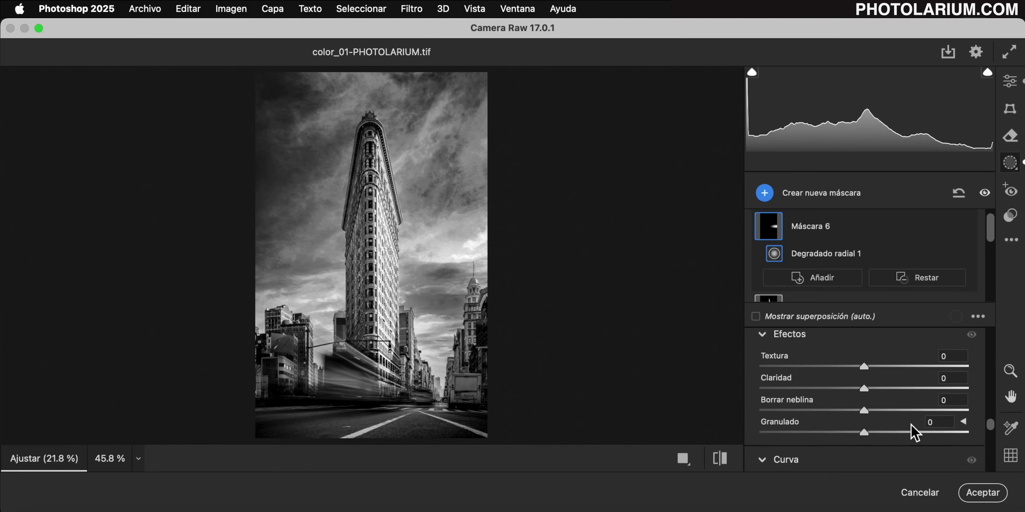
pyautogui.moveTo(865, 414); pyautogui.dragTo(798, 412)
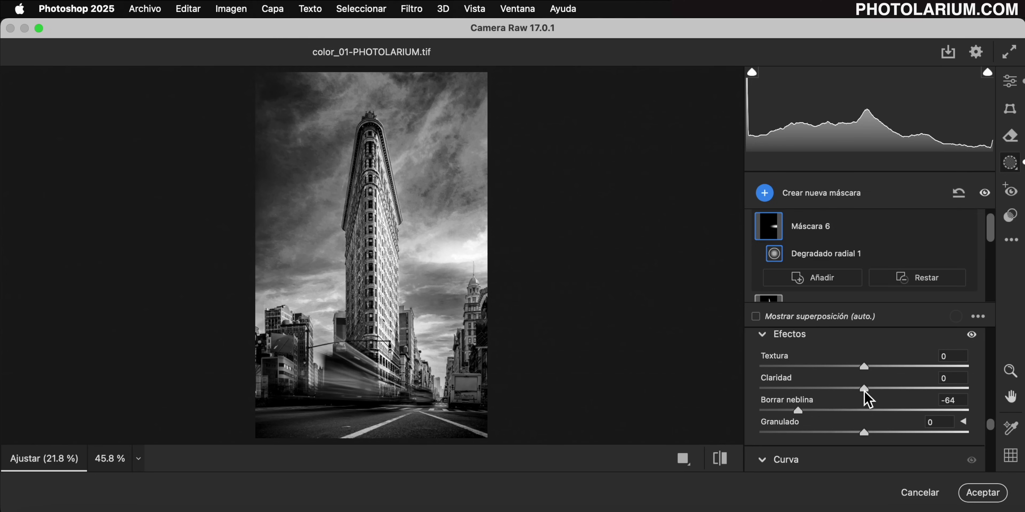
pyautogui.moveTo(864, 391)
pyautogui.mouseDown()
pyautogui.moveTo(817, 389)
pyautogui.moveTo(787, 411)
pyautogui.mouseUp()
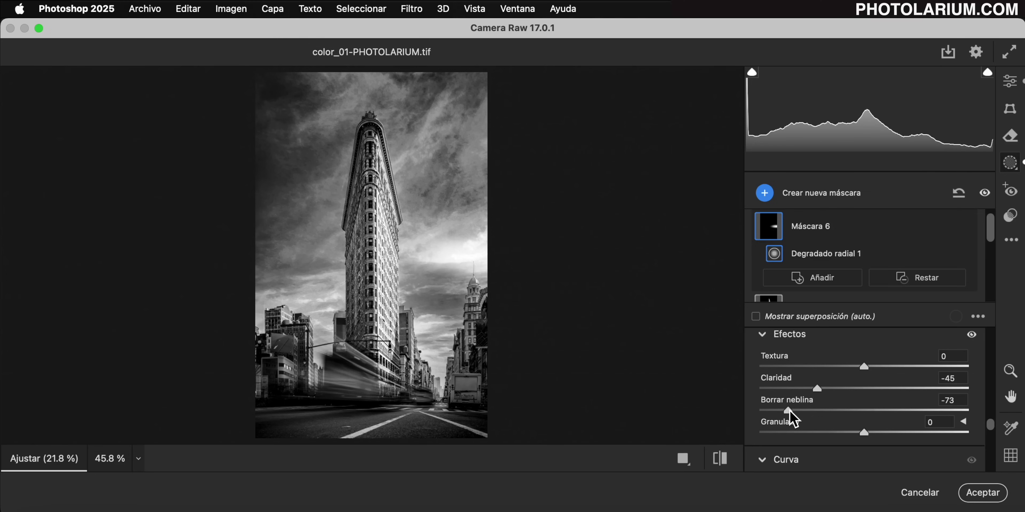
pyautogui.scroll(3, 888, 403)
pyautogui.scroll(5, 888, 403)
pyautogui.scroll(3, 888, 404)
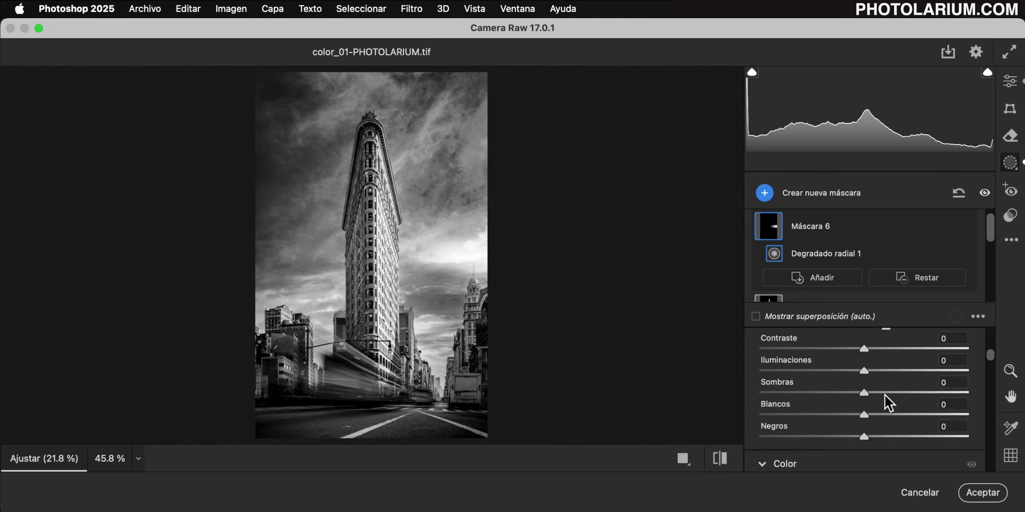
pyautogui.scroll(3, 885, 394)
pyautogui.scroll(-1, 886, 395)
pyautogui.moveTo(885, 397); pyautogui.dragTo(883, 397)
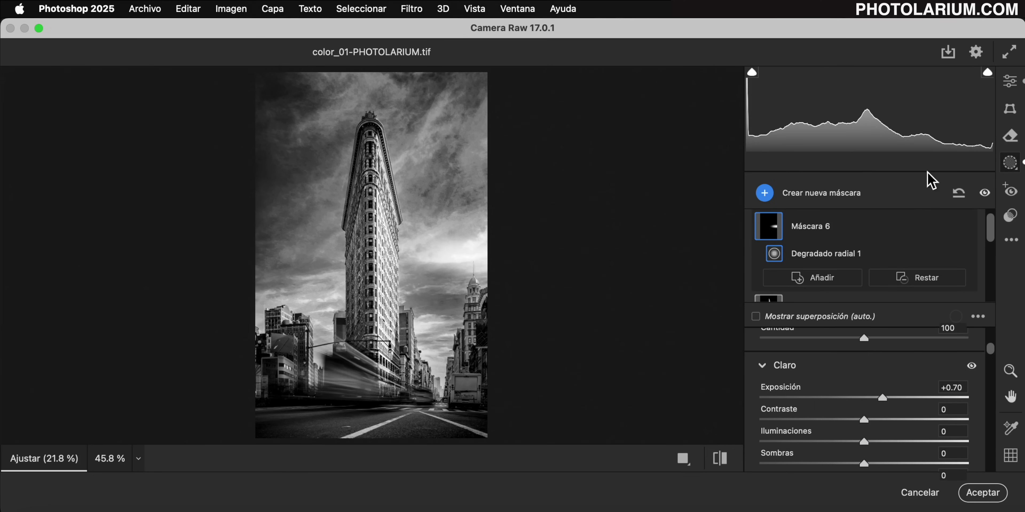
# Show the Colour Mixer's Luminance values and toggle the mixer off and on to compare
pyautogui.click(1011, 83)
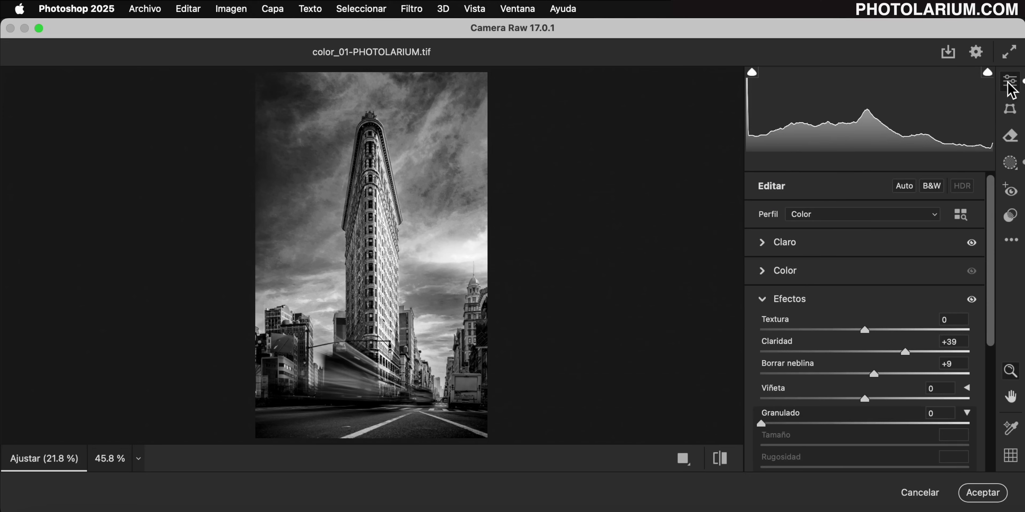
pyautogui.scroll(-3, 879, 330)
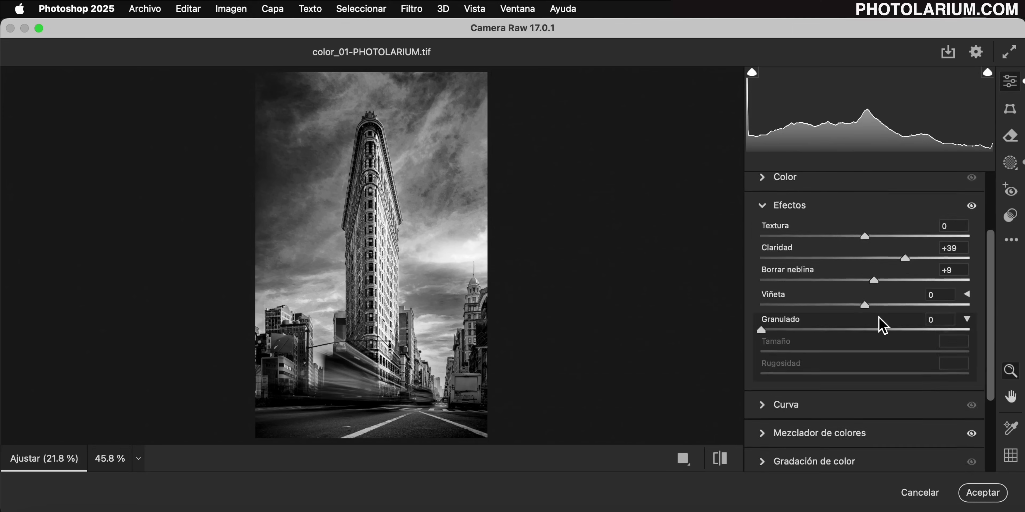
pyautogui.scroll(-4, 881, 322)
pyautogui.click(768, 320)
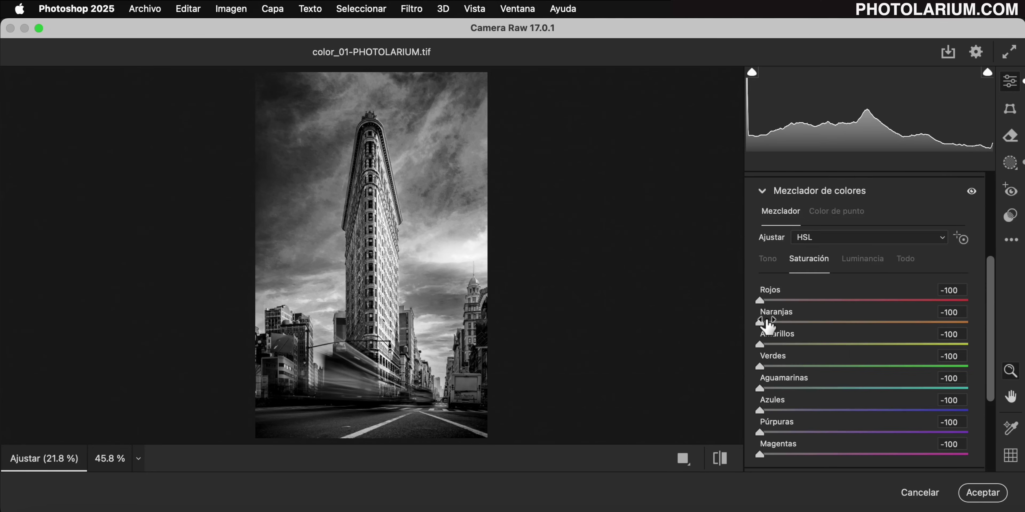
pyautogui.click(863, 259)
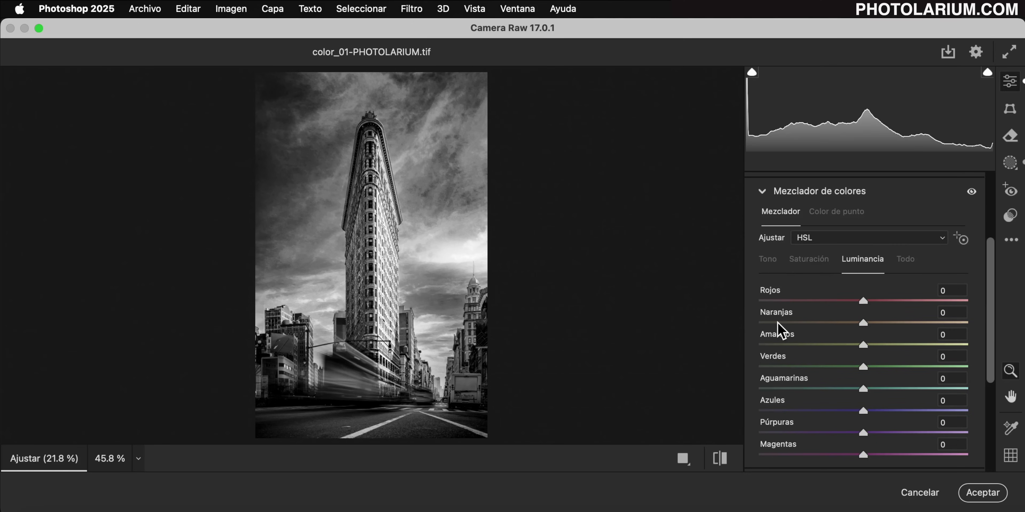
pyautogui.click(723, 460)
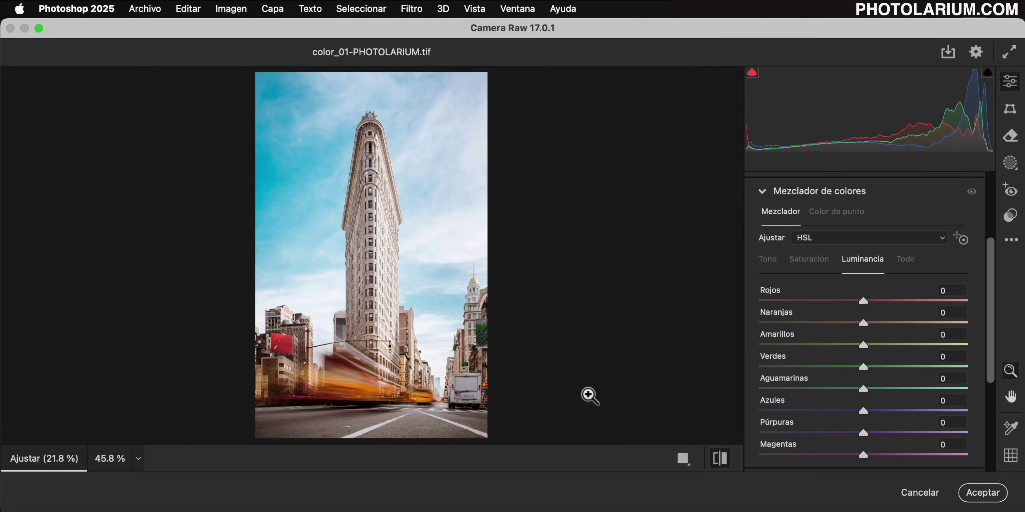
pyautogui.click(723, 461)
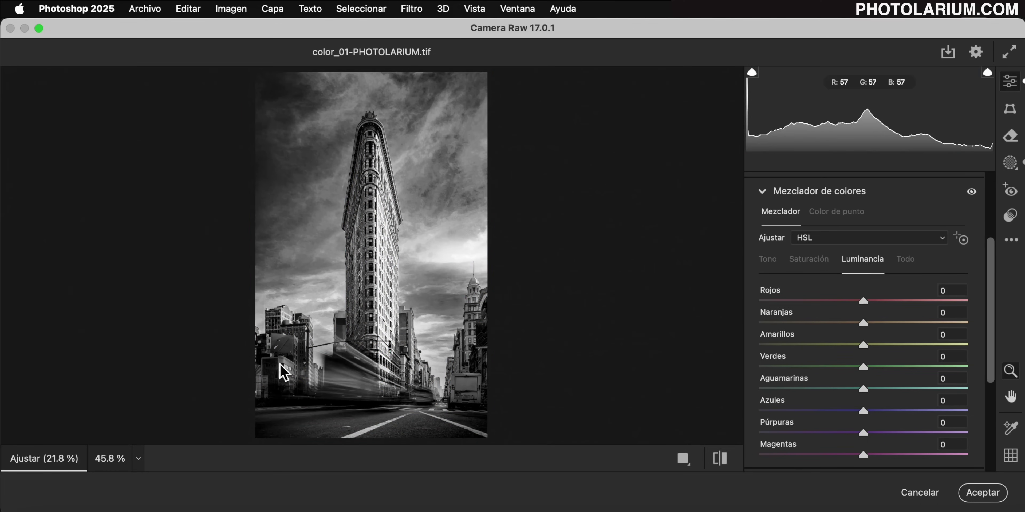
# Darken the Reds luminance to -94
pyautogui.moveTo(296, 363); pyautogui.dragTo(366, 377)
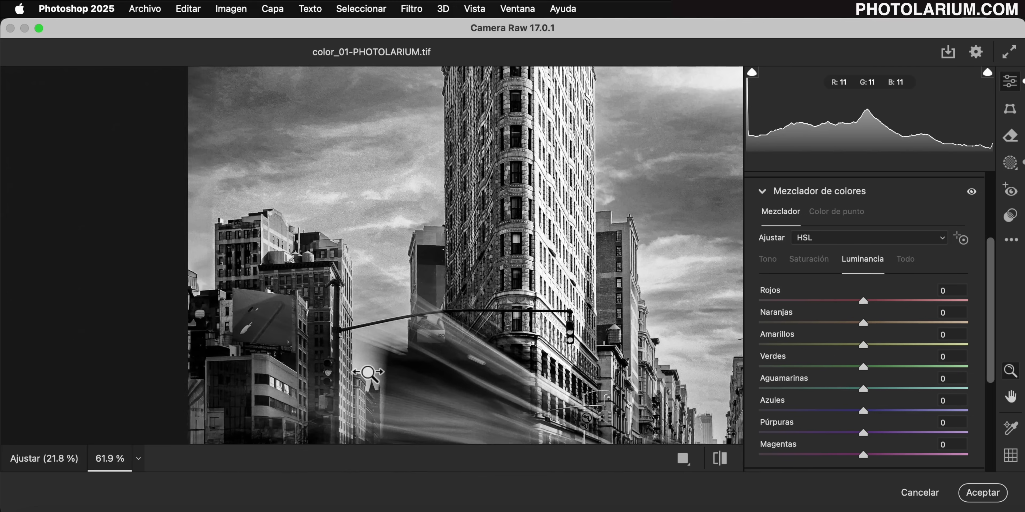
pyautogui.moveTo(863, 301)
pyautogui.mouseDown()
pyautogui.moveTo(829, 301)
pyautogui.moveTo(962, 317)
pyautogui.moveTo(771, 311)
pyautogui.mouseUp()
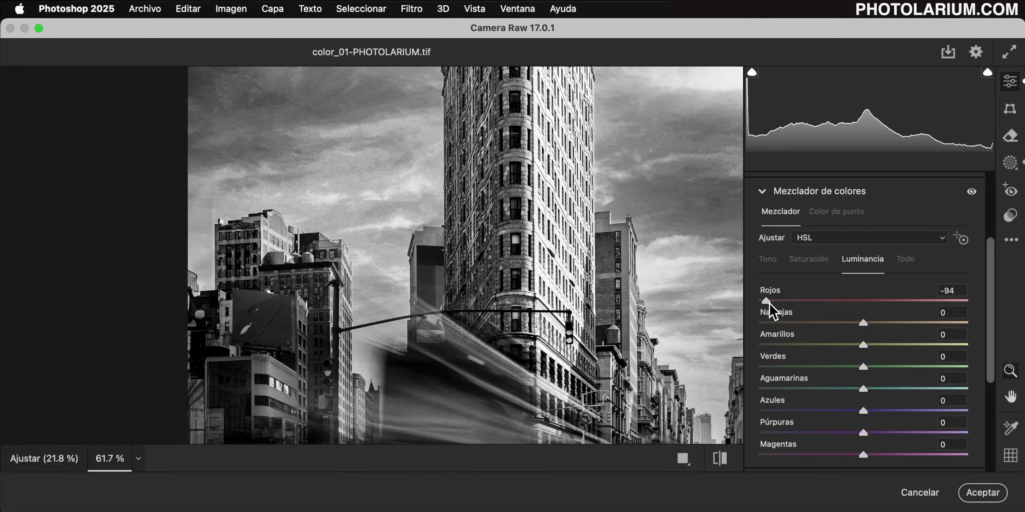
pyautogui.scroll(-1, 501, 301)
pyautogui.click(501, 300)
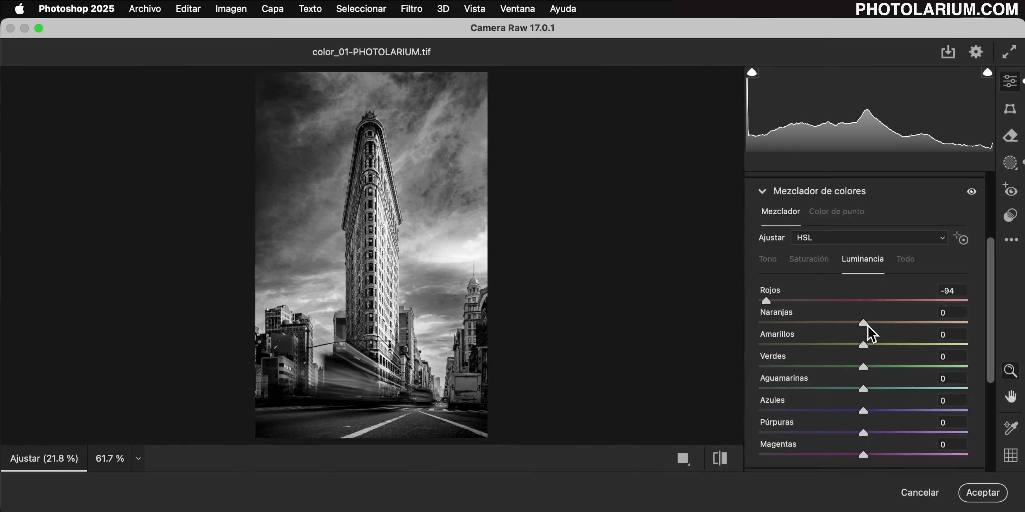
# Lighten Oranges and Yellows luminance to +53 and Greens slightly
pyautogui.moveTo(863, 323); pyautogui.dragTo(922, 335)
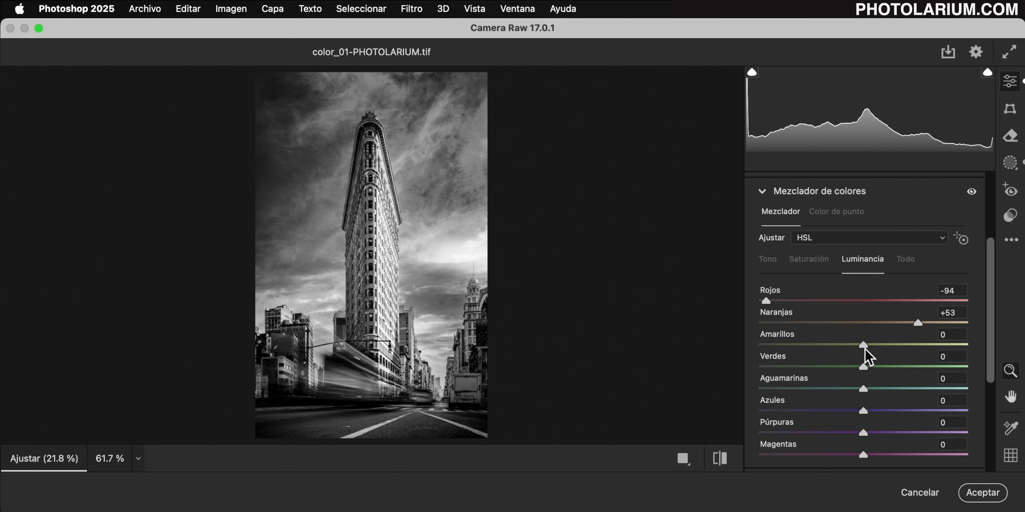
pyautogui.moveTo(864, 345); pyautogui.dragTo(911, 347)
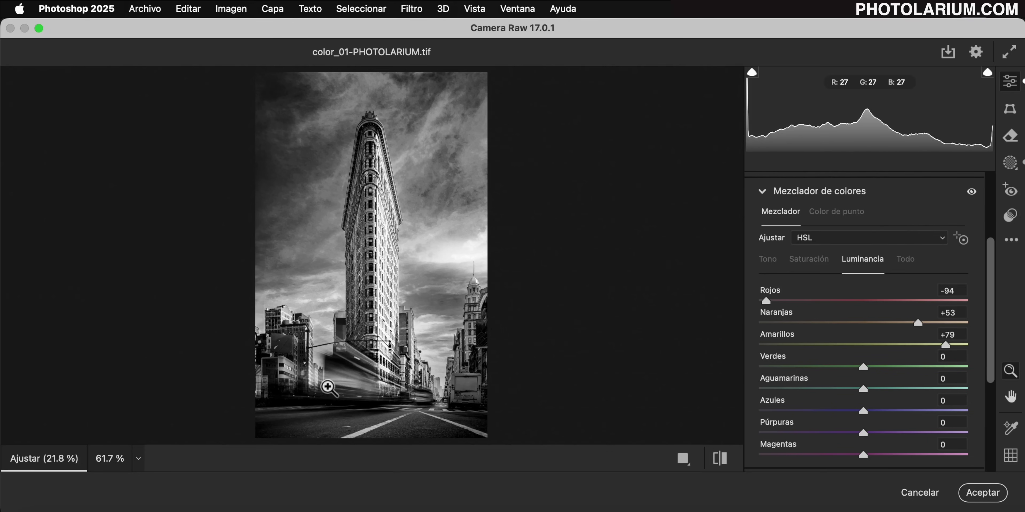
pyautogui.click(363, 383)
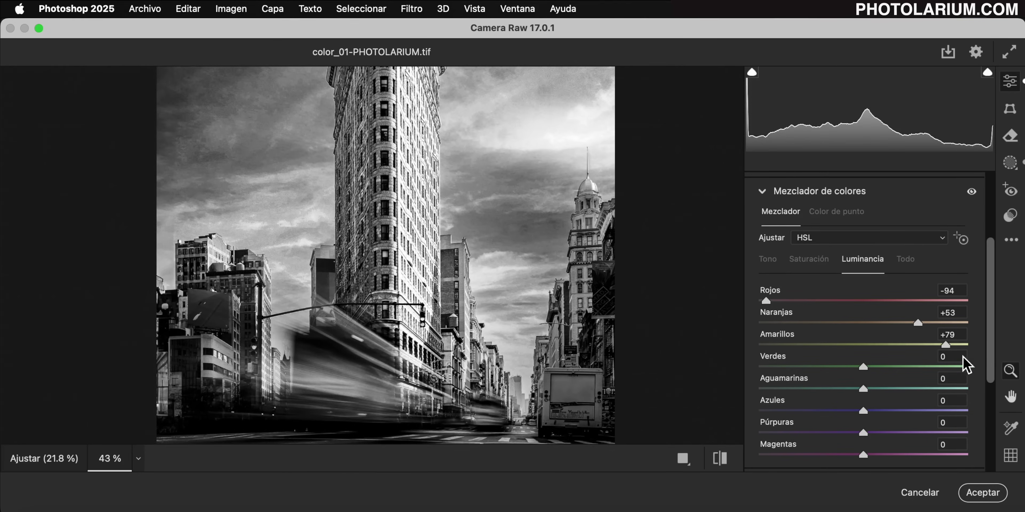
pyautogui.moveTo(942, 351); pyautogui.dragTo(926, 350)
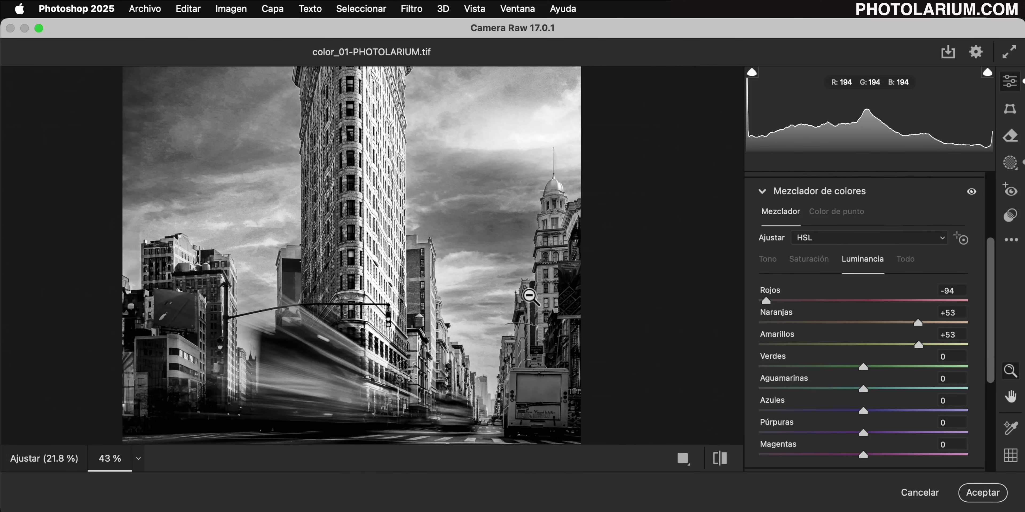
pyautogui.moveTo(864, 367)
pyautogui.mouseDown()
pyautogui.moveTo(926, 380)
pyautogui.moveTo(862, 376)
pyautogui.moveTo(919, 392)
pyautogui.moveTo(846, 403)
pyautogui.moveTo(905, 405)
pyautogui.moveTo(861, 407)
pyautogui.mouseUp()
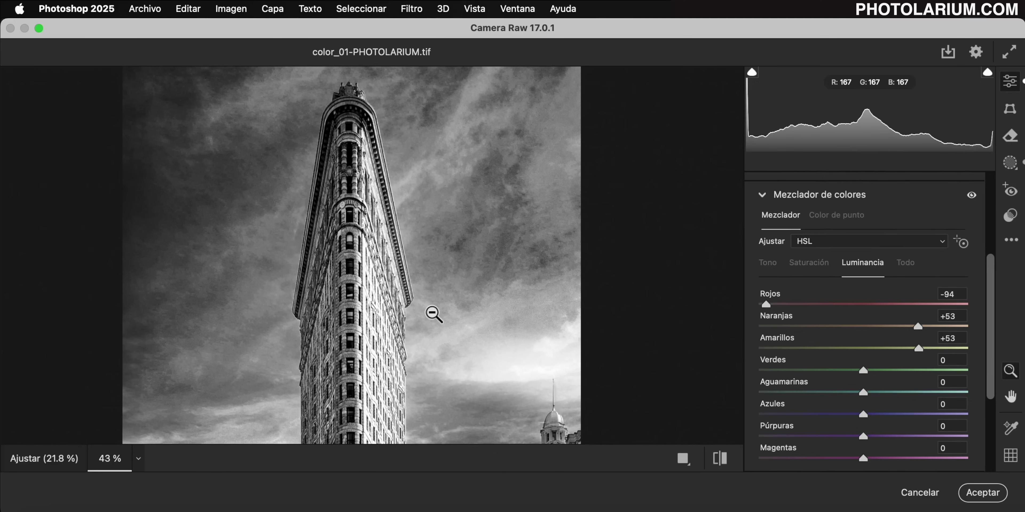
# Set Blues luminance to -1 and zoom into the building top
pyautogui.moveTo(863, 414)
pyautogui.mouseDown()
pyautogui.moveTo(810, 421)
pyautogui.moveTo(853, 424)
pyautogui.mouseUp()
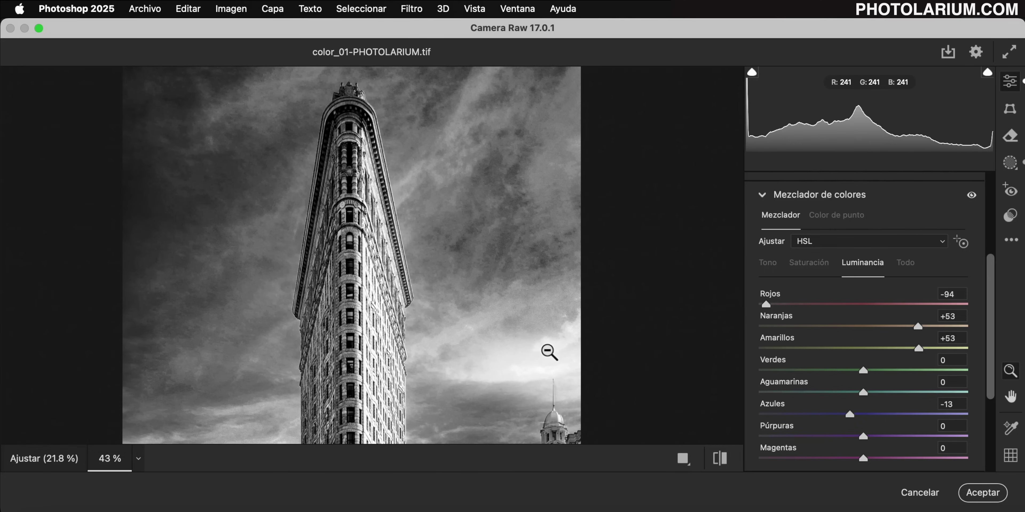
pyautogui.press('super+0')
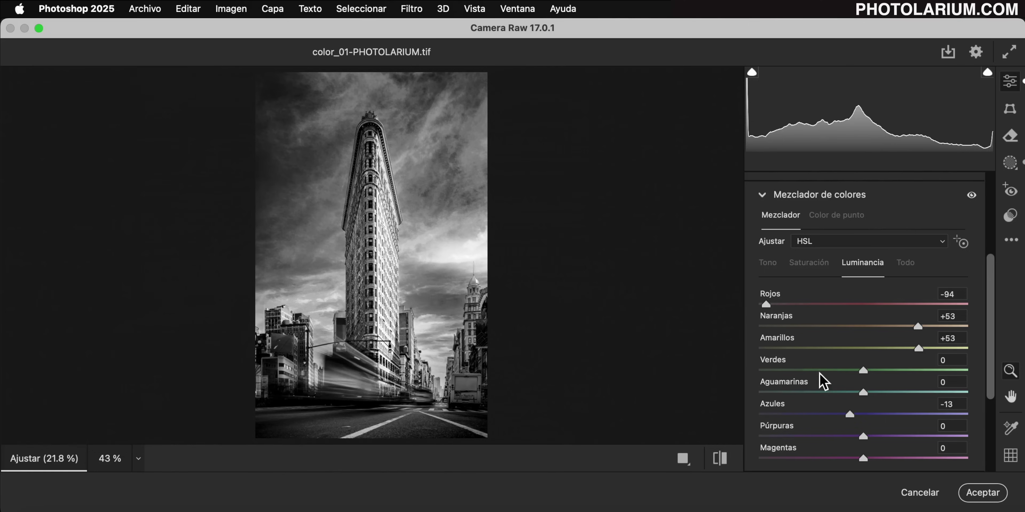
pyautogui.moveTo(852, 421)
pyautogui.mouseDown()
pyautogui.moveTo(949, 423)
pyautogui.moveTo(847, 421)
pyautogui.moveTo(891, 424)
pyautogui.moveTo(866, 419)
pyautogui.mouseUp()
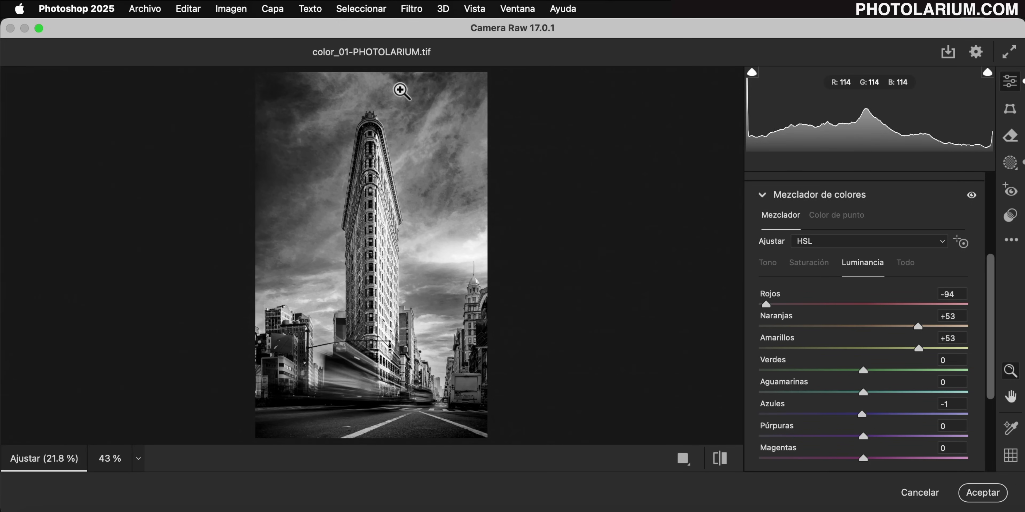
pyautogui.moveTo(425, 154)
pyautogui.mouseDown()
pyautogui.moveTo(469, 181)
pyautogui.moveTo(452, 197)
pyautogui.mouseUp()
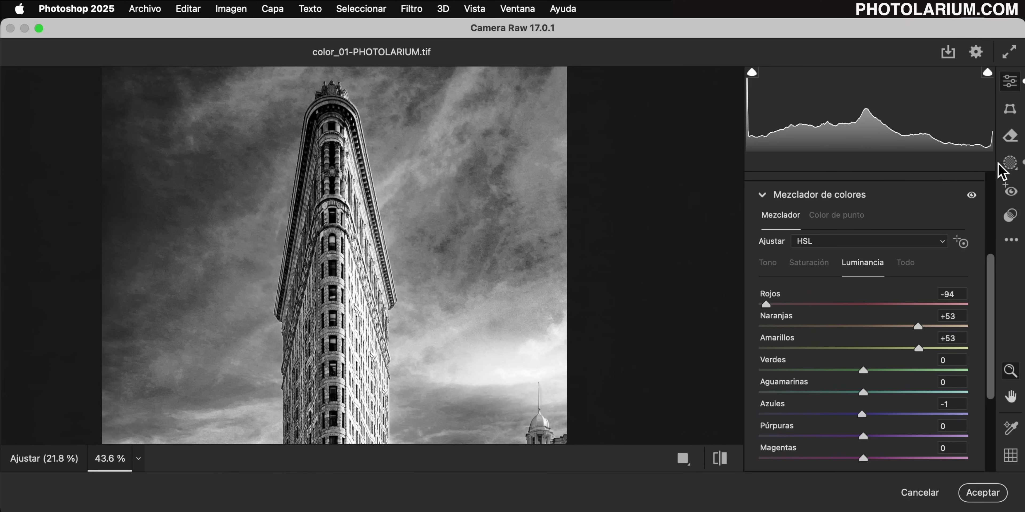
# Select Máscara 1 and reduce its Texture to -65
pyautogui.click(1010, 163)
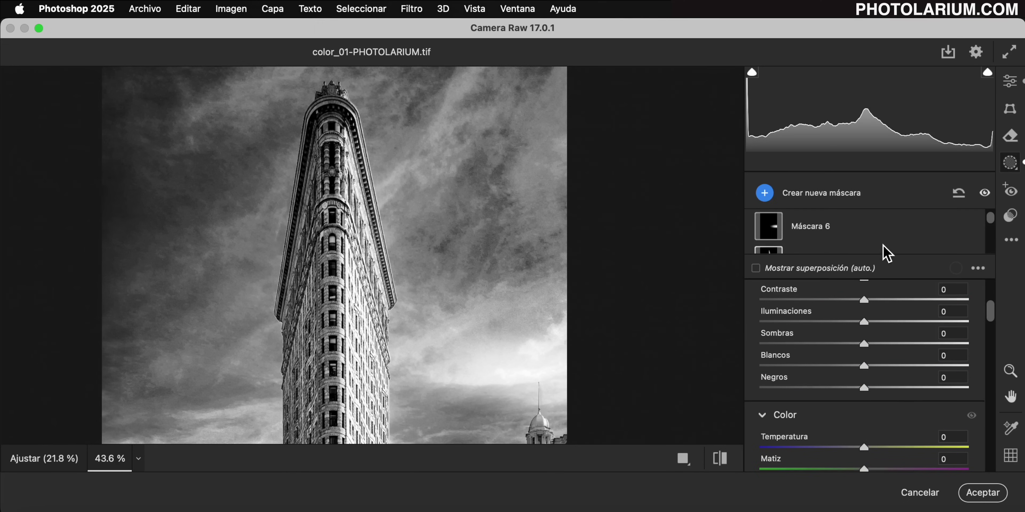
pyautogui.scroll(-2, 883, 243)
pyautogui.scroll(-1, 883, 242)
pyautogui.scroll(-1, 883, 243)
pyautogui.scroll(-2, 881, 239)
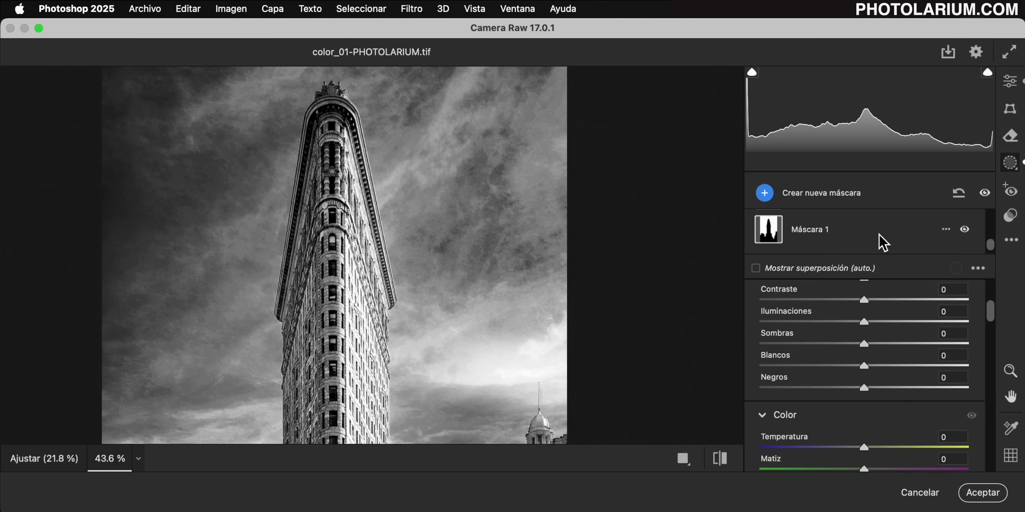
pyautogui.click(775, 236)
pyautogui.scroll(-1, 927, 384)
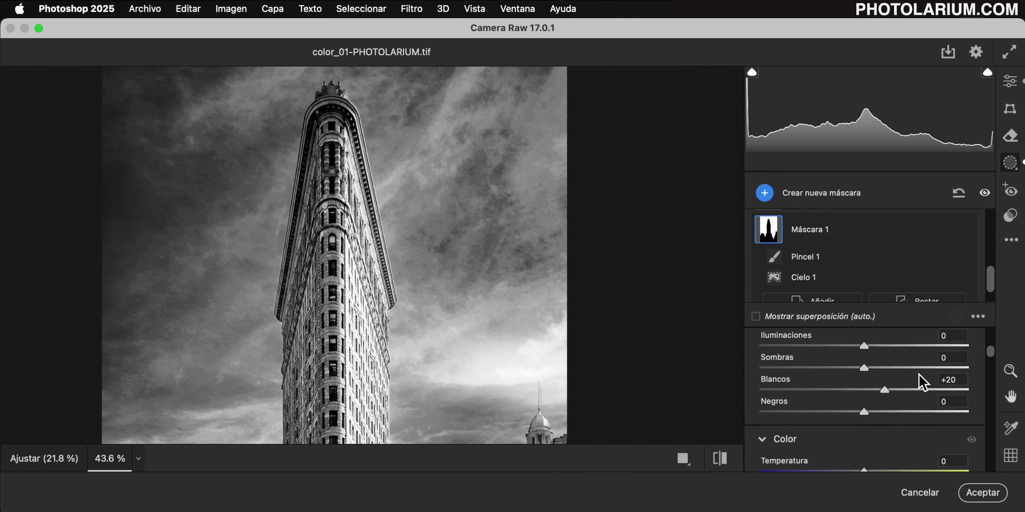
pyautogui.scroll(-2, 927, 394)
pyautogui.scroll(-3, 928, 405)
pyautogui.scroll(-2, 928, 405)
pyautogui.scroll(-3, 927, 405)
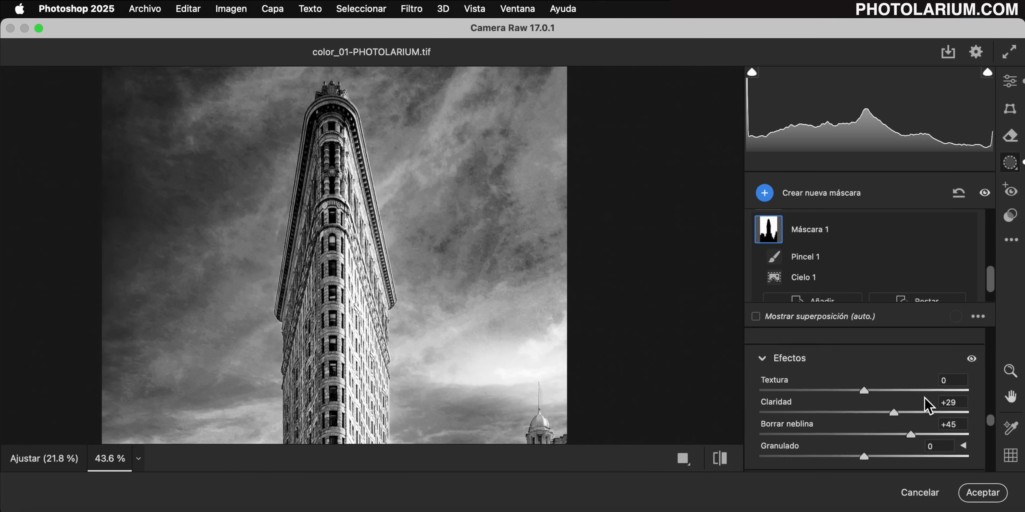
pyautogui.scroll(-1, 927, 406)
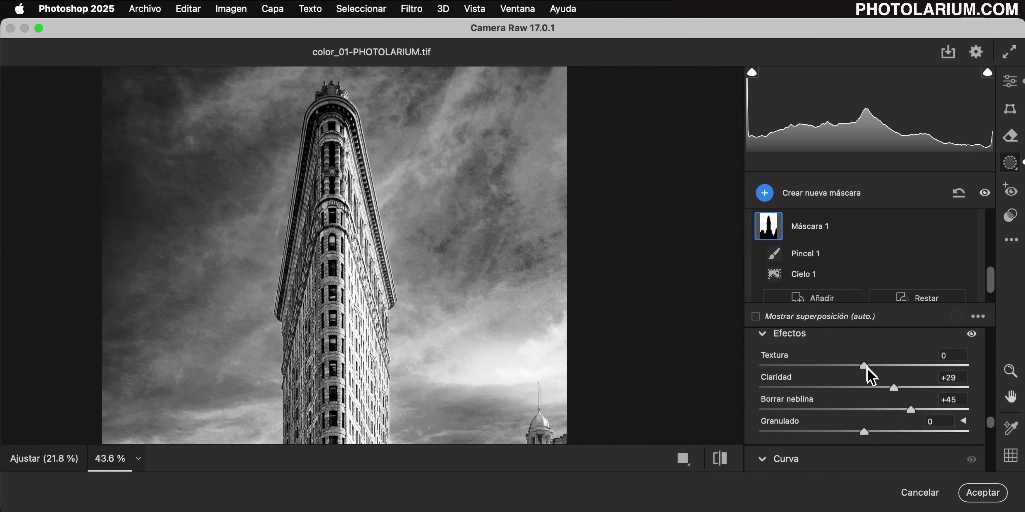
pyautogui.moveTo(864, 366)
pyautogui.mouseDown()
pyautogui.moveTo(757, 364)
pyautogui.moveTo(851, 366)
pyautogui.moveTo(807, 366)
pyautogui.mouseUp()
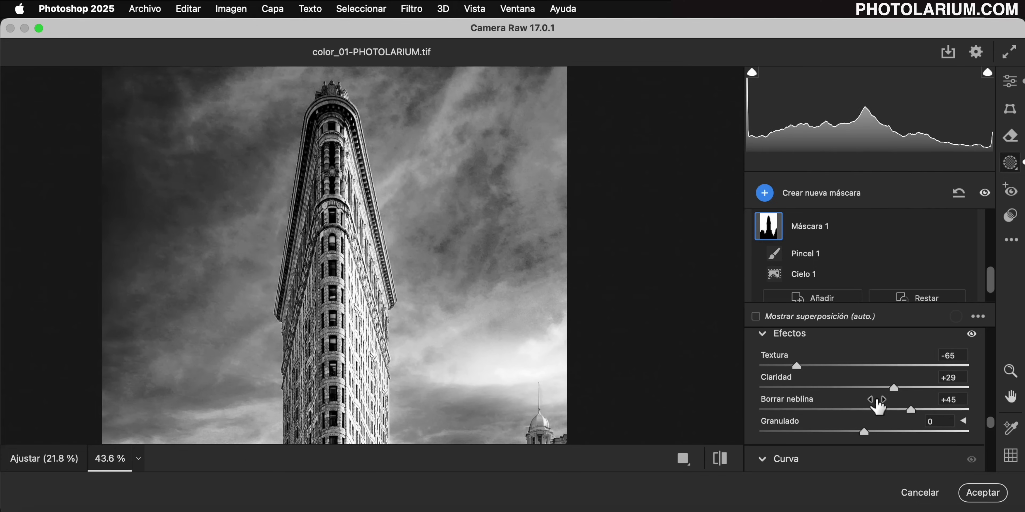
# Set Máscara 1 Sharpening to -62 and return to the main edit panel
pyautogui.scroll(-3, 872, 406)
pyautogui.scroll(-3, 872, 405)
pyautogui.scroll(-2, 871, 404)
pyautogui.scroll(-1, 872, 403)
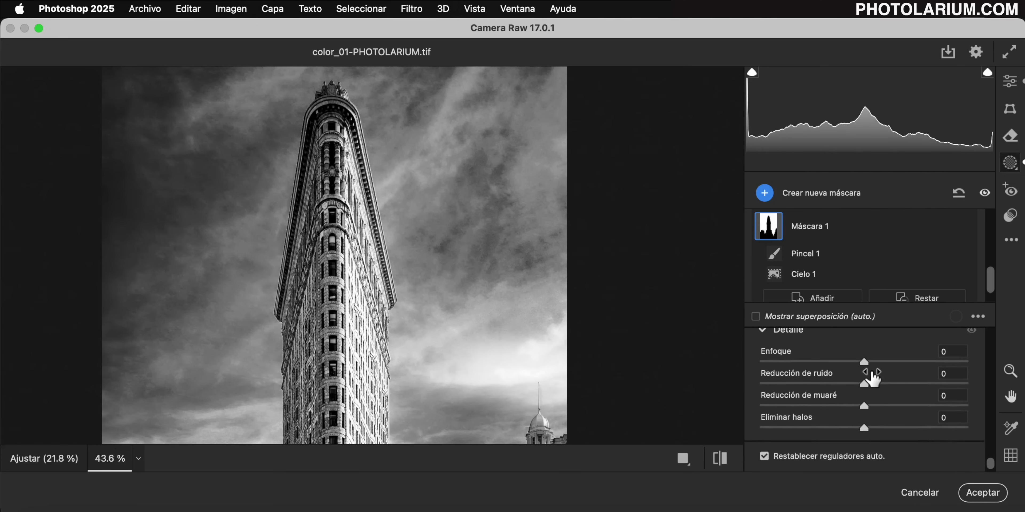
pyautogui.moveTo(865, 365); pyautogui.dragTo(793, 357)
pyautogui.moveTo(801, 360); pyautogui.dragTo(800, 359)
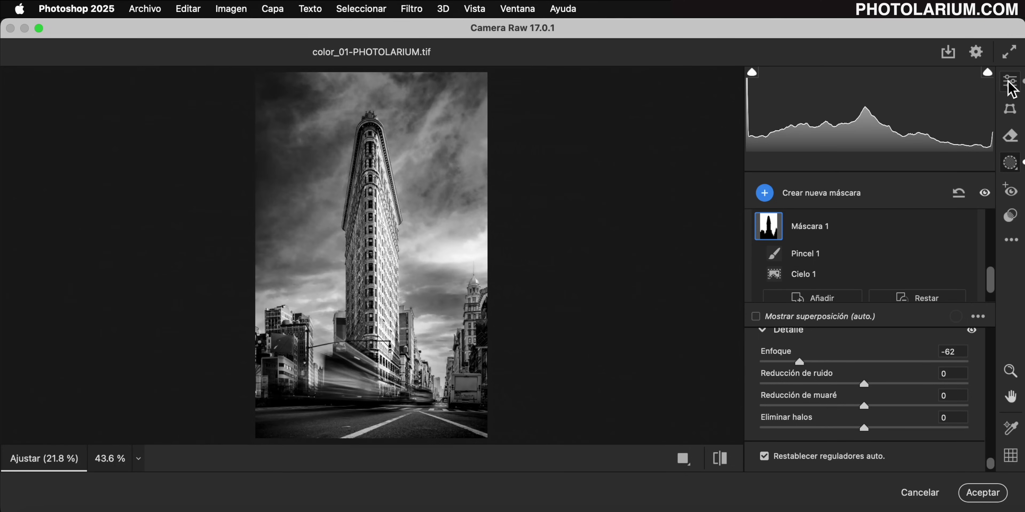
pyautogui.click(1010, 82)
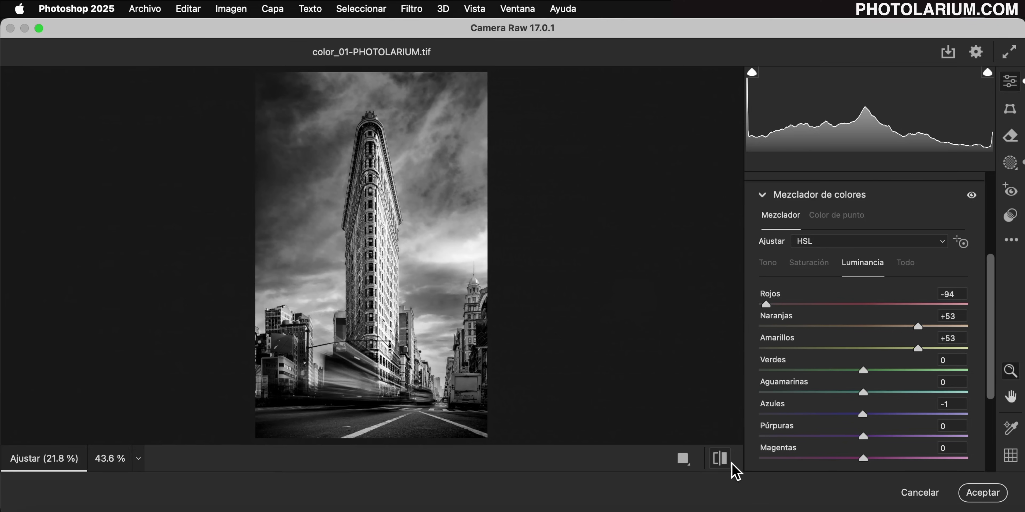
# Compare before/after, then show the Colour Mixer's Saturation values, all at -100
pyautogui.click(719, 459)
pyautogui.click(719, 460)
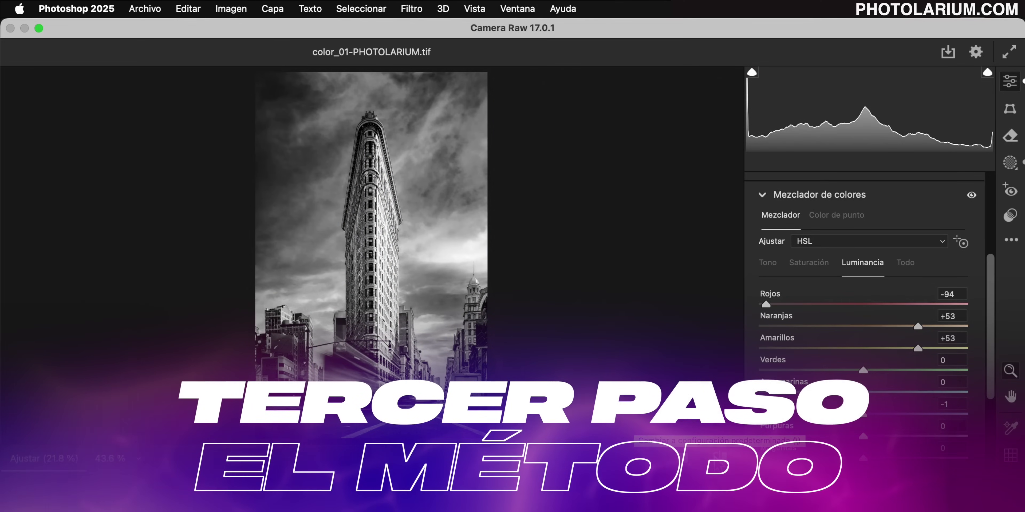
pyautogui.click(812, 265)
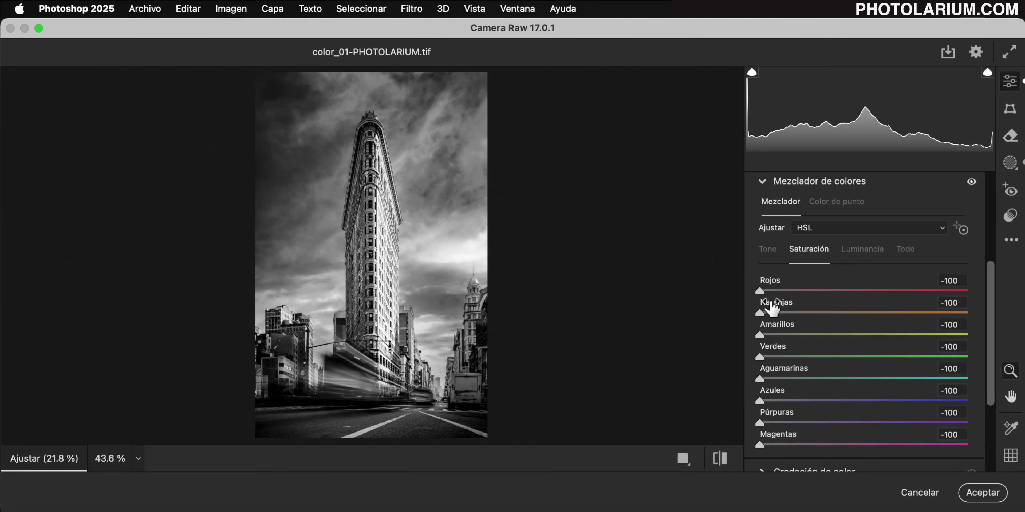
# Restore warm saturation: Reds +72, Oranges +47, Yellows +53, leaving Greens desaturated
pyautogui.moveTo(763, 293); pyautogui.dragTo(958, 309)
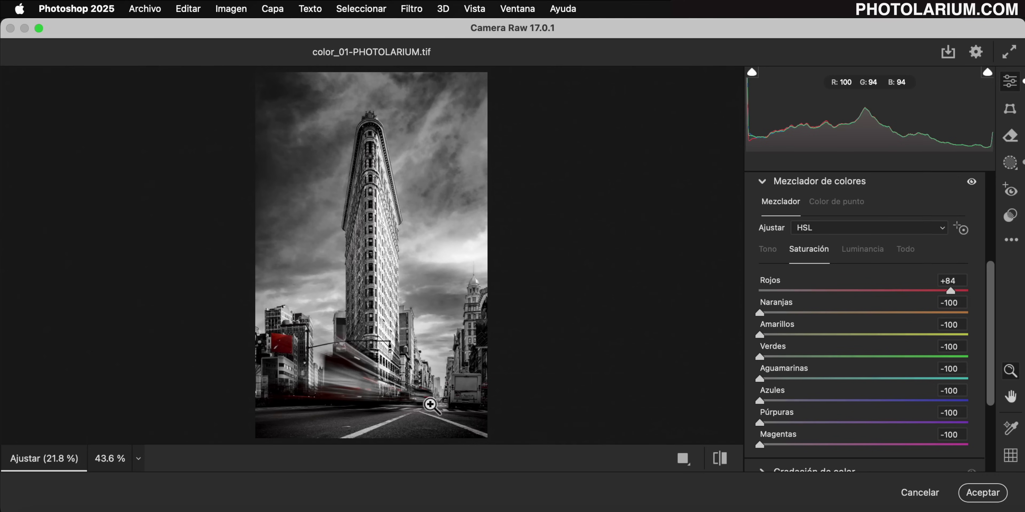
pyautogui.moveTo(954, 295); pyautogui.dragTo(935, 291)
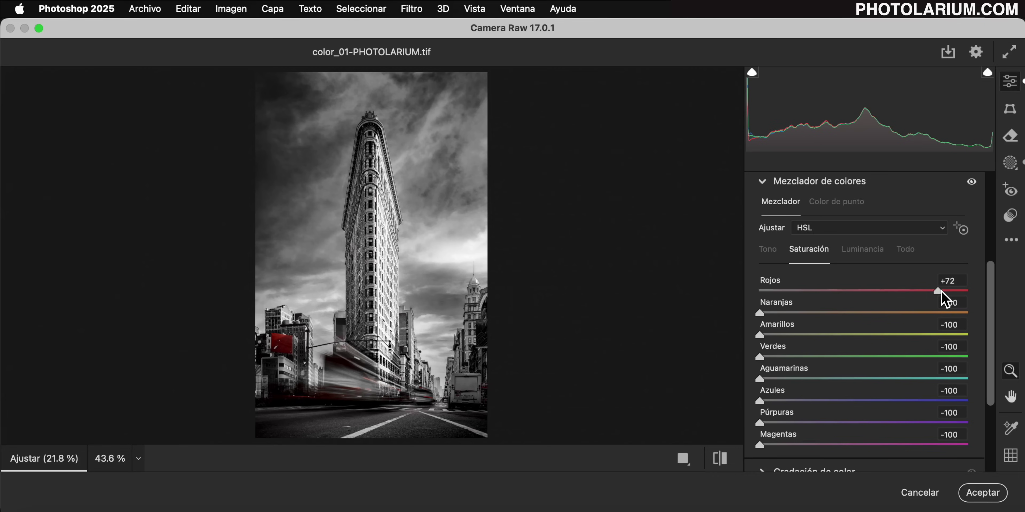
pyautogui.moveTo(760, 314)
pyautogui.mouseDown()
pyautogui.moveTo(892, 332)
pyautogui.moveTo(910, 325)
pyautogui.mouseUp()
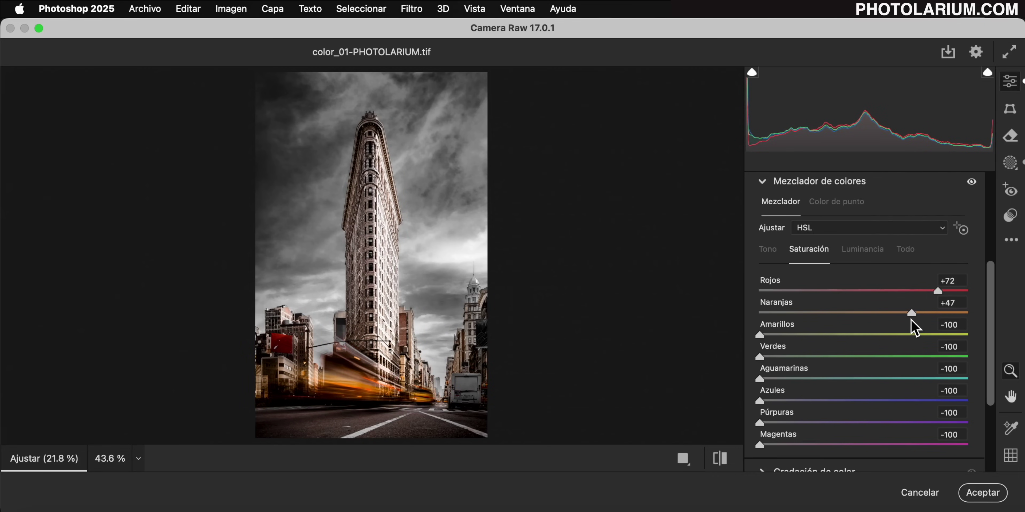
pyautogui.moveTo(762, 338)
pyautogui.mouseDown()
pyautogui.moveTo(930, 350)
pyautogui.moveTo(812, 339)
pyautogui.moveTo(919, 350)
pyautogui.mouseUp()
pyautogui.moveTo(762, 357)
pyautogui.mouseDown()
pyautogui.moveTo(782, 358)
pyautogui.moveTo(759, 356)
pyautogui.mouseUp()
# Set Aquas saturation to +27 and Blues to -83 for a teal sky
pyautogui.moveTo(760, 378)
pyautogui.mouseDown()
pyautogui.moveTo(914, 378)
pyautogui.moveTo(849, 385)
pyautogui.moveTo(864, 383)
pyautogui.mouseUp()
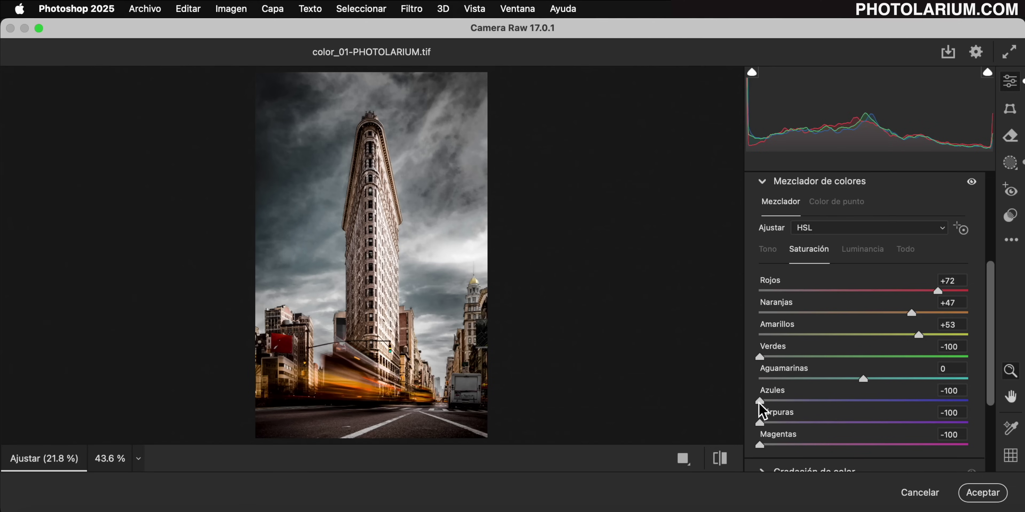
pyautogui.moveTo(760, 402); pyautogui.dragTo(844, 402)
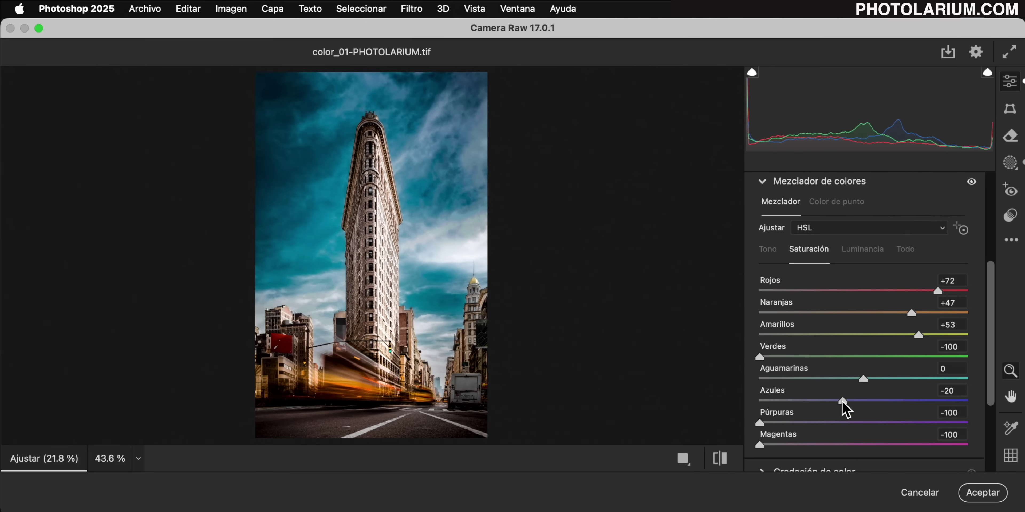
pyautogui.moveTo(842, 402); pyautogui.dragTo(777, 401)
pyautogui.moveTo(864, 379)
pyautogui.mouseDown()
pyautogui.moveTo(895, 380)
pyautogui.moveTo(892, 389)
pyautogui.mouseUp()
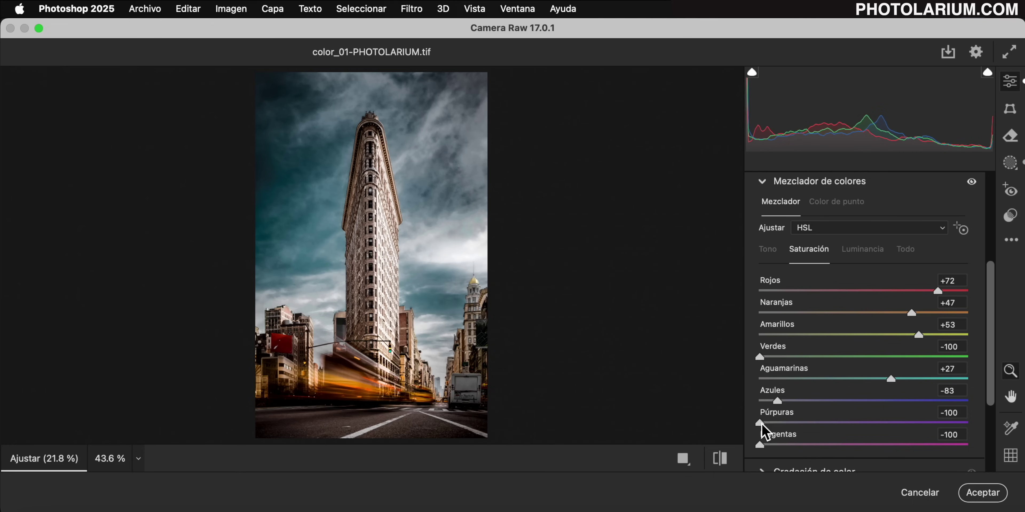
pyautogui.moveTo(760, 423)
pyautogui.mouseDown()
pyautogui.moveTo(978, 441)
pyautogui.moveTo(760, 426)
pyautogui.moveTo(692, 442)
pyautogui.mouseUp()
# In Color Grading, tint the shadows blue at H218 S66 with blending 9
pyautogui.scroll(-3, 872, 207)
pyautogui.scroll(-3, 870, 206)
pyautogui.click(762, 344)
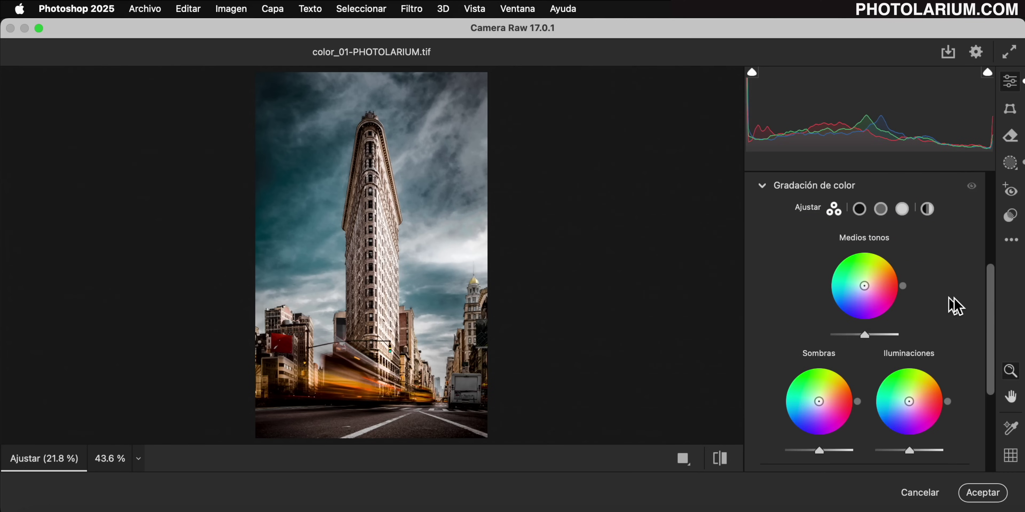
pyautogui.click(859, 209)
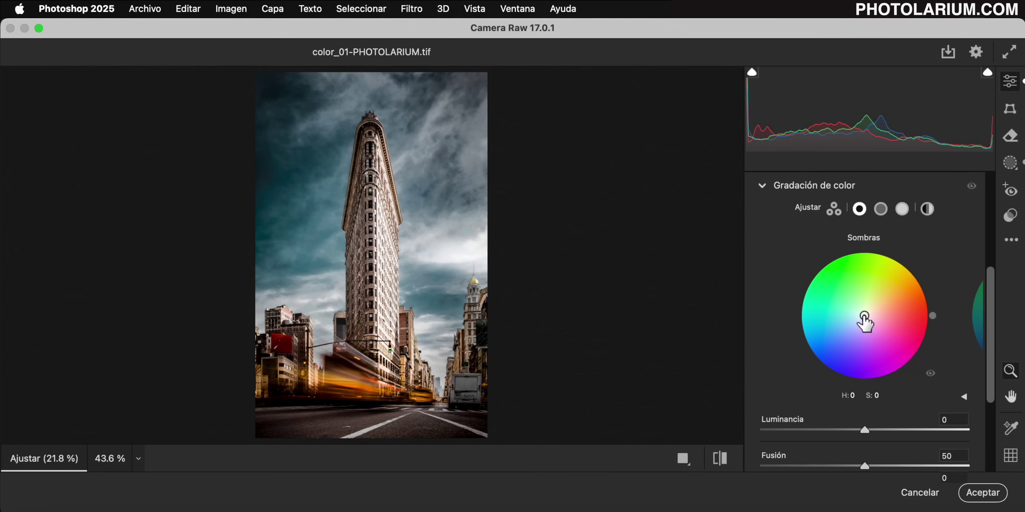
pyautogui.moveTo(864, 316); pyautogui.dragTo(839, 336)
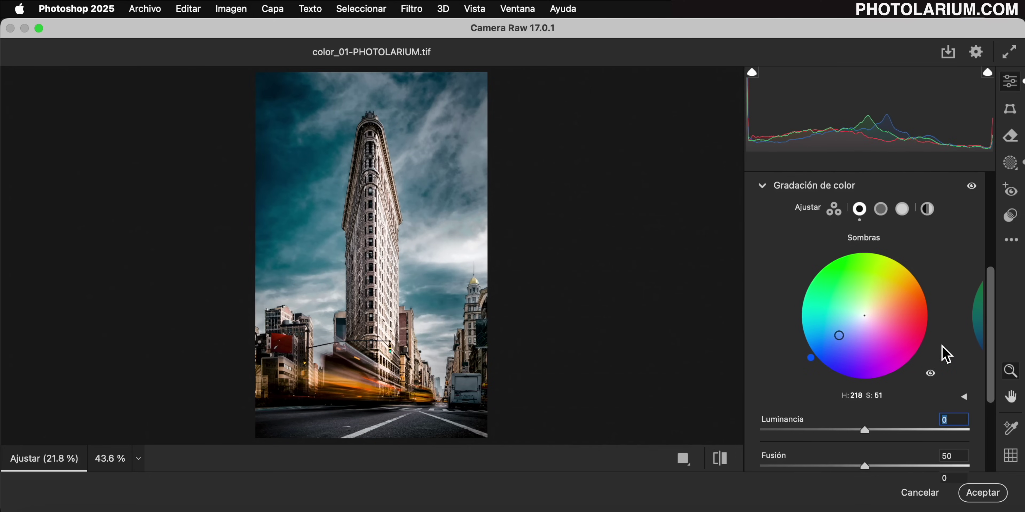
pyautogui.scroll(-1, 947, 353)
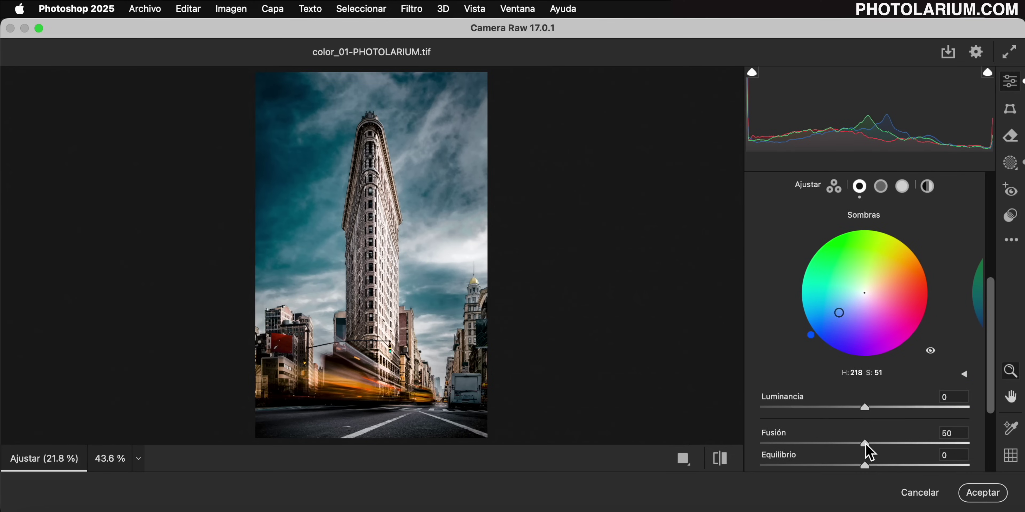
pyautogui.moveTo(865, 444)
pyautogui.mouseDown()
pyautogui.moveTo(748, 443)
pyautogui.moveTo(782, 445)
pyautogui.mouseUp()
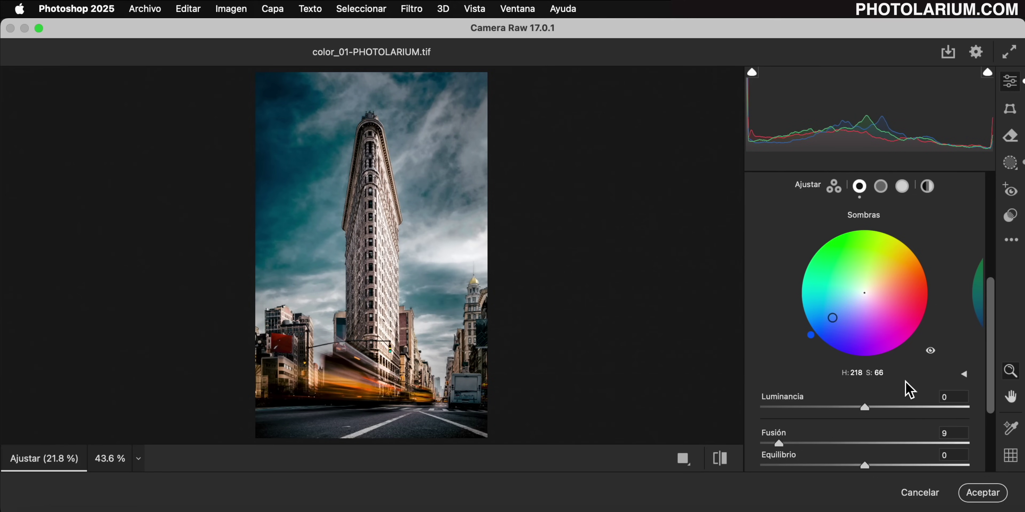
# Tint midtones yellow (H44 S21) and highlights orange (H33 S38)
pyautogui.click(881, 186)
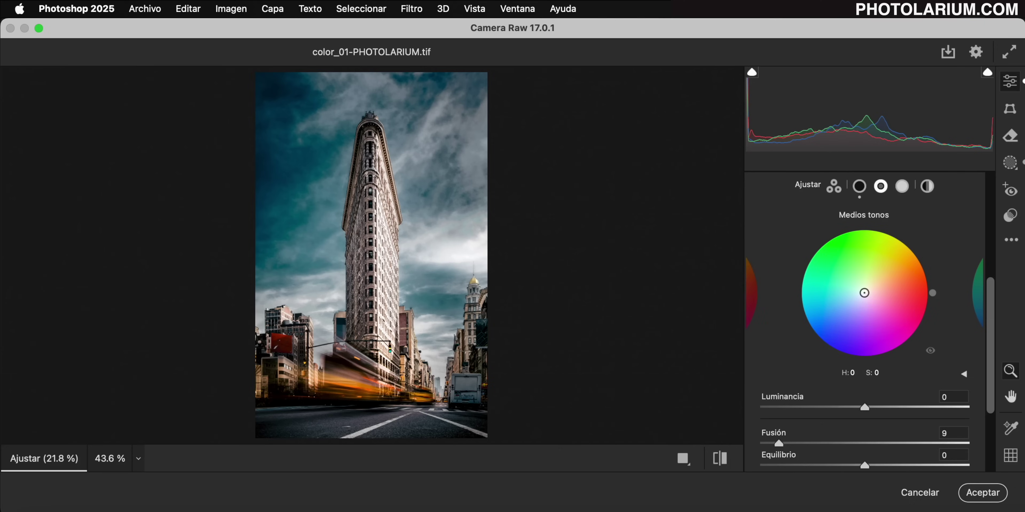
pyautogui.moveTo(864, 293); pyautogui.dragTo(875, 283)
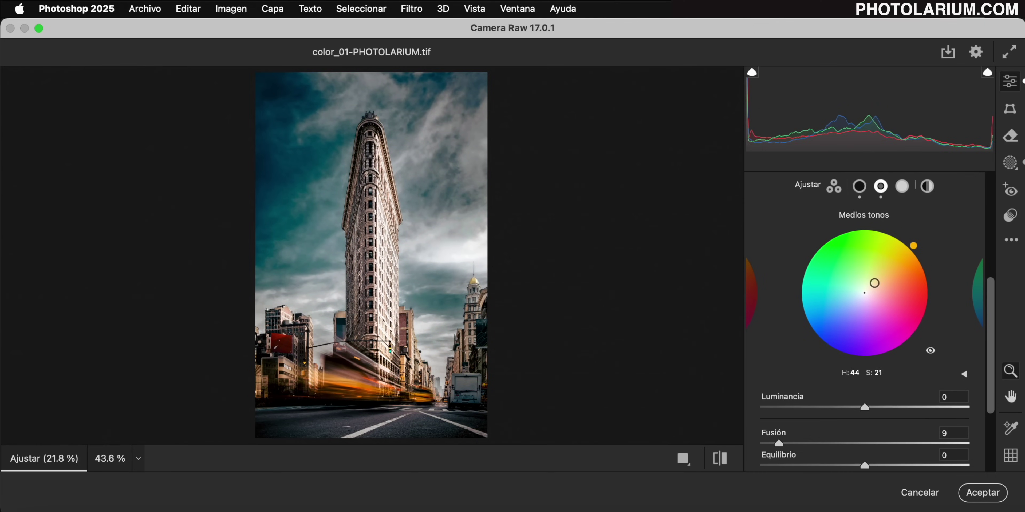
pyautogui.click(902, 187)
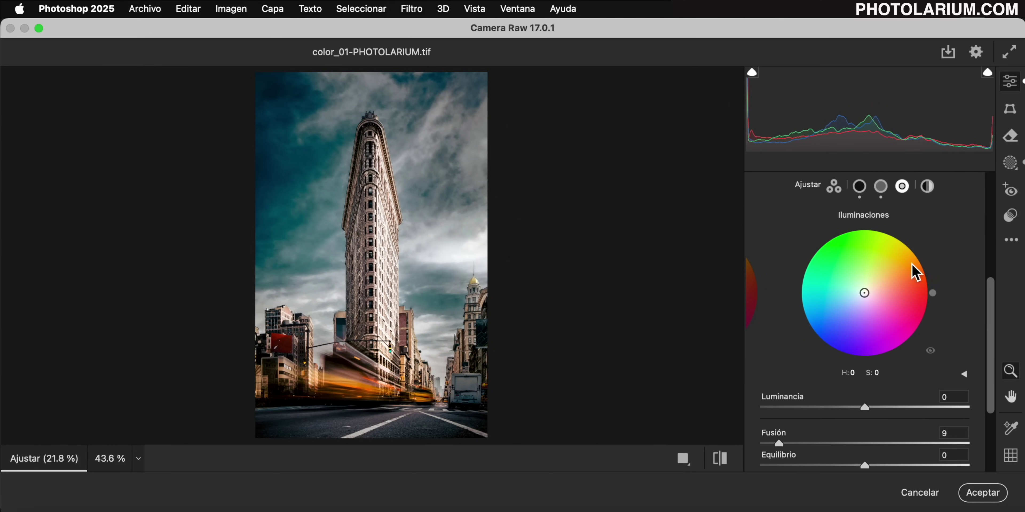
pyautogui.moveTo(865, 293); pyautogui.dragTo(886, 280)
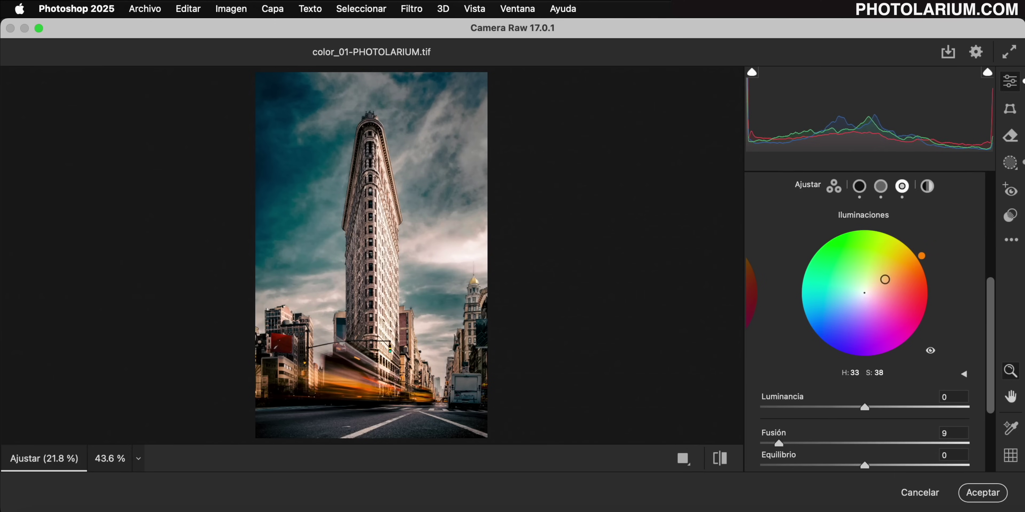